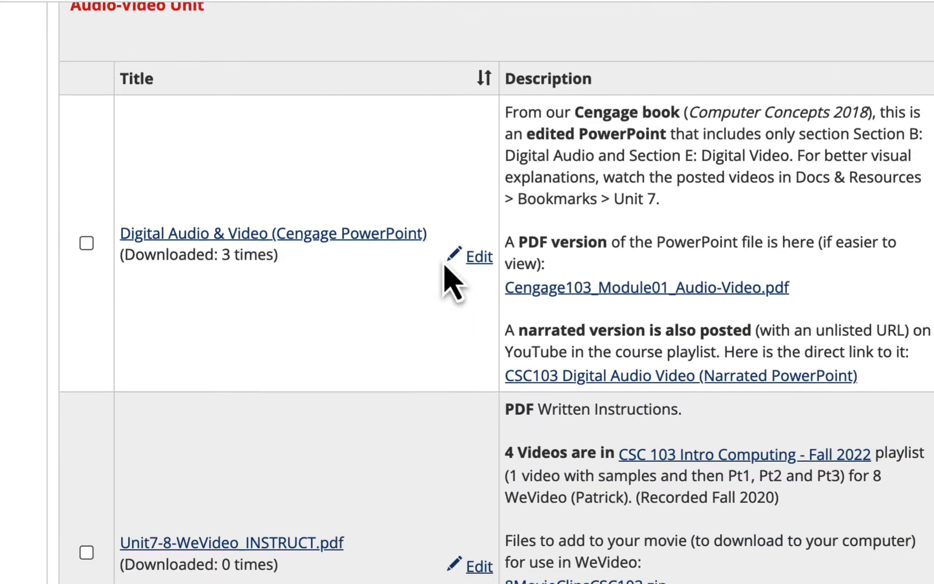
Step: Find the WeVideo instructions entry under Unit 7 in the handouts and open its Google Drive link to the movie files
{"action": "scroll", "coordinate": [340, 265], "scroll_direction": "down", "scroll_amount": 3}
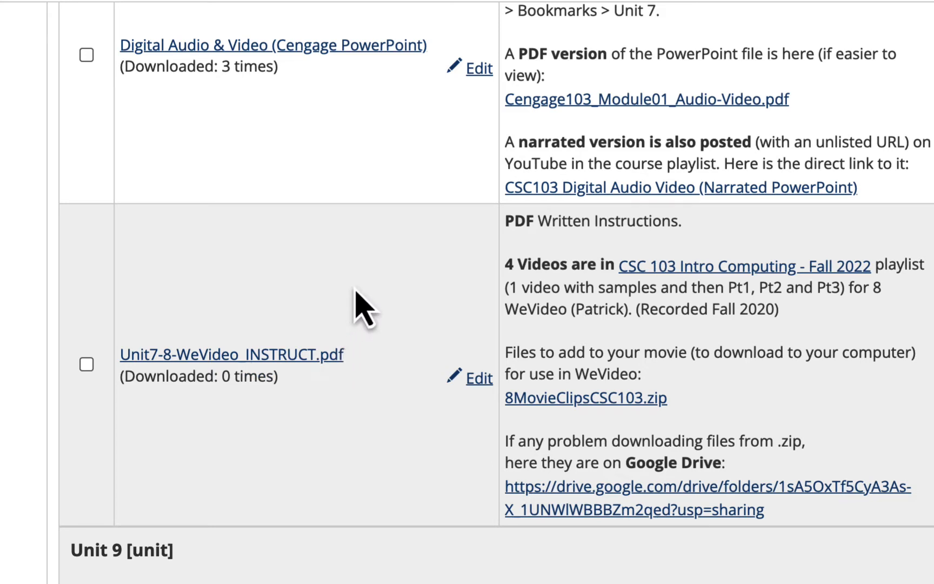
{"action": "scroll", "coordinate": [358, 292], "scroll_direction": "up", "scroll_amount": 2}
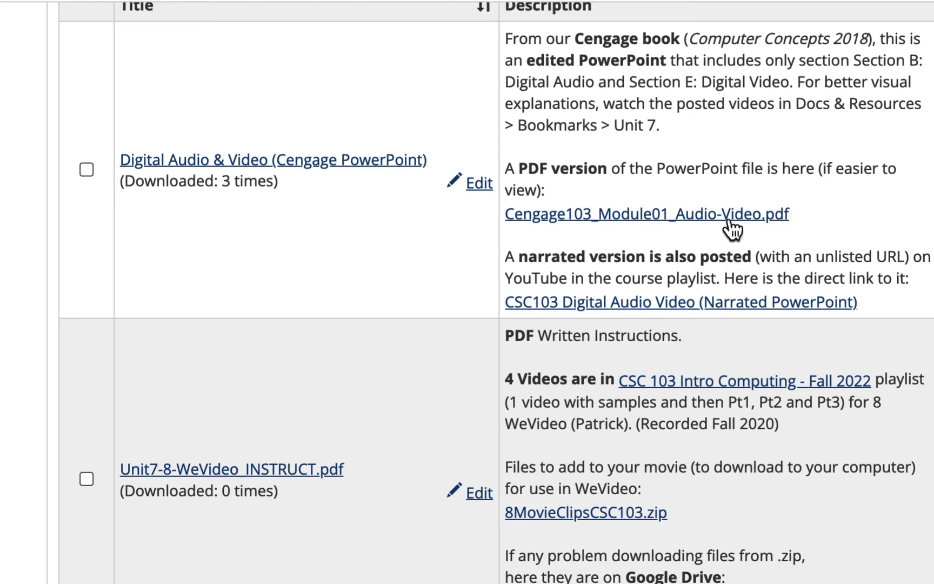
{"action": "scroll", "coordinate": [443, 230], "scroll_direction": "up", "scroll_amount": 1}
{"action": "scroll", "coordinate": [444, 230], "scroll_direction": "down", "scroll_amount": 1}
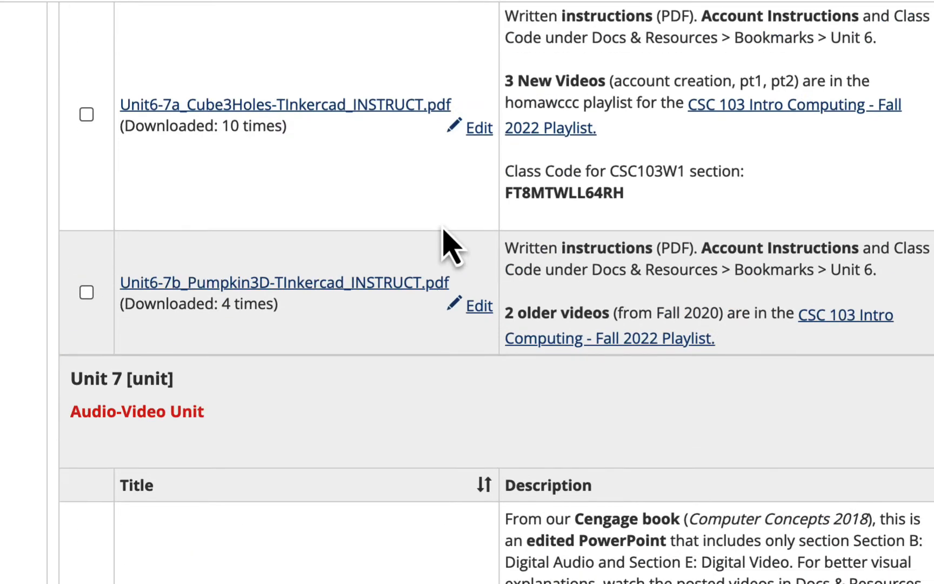
{"action": "scroll", "coordinate": [371, 486], "scroll_direction": "down", "scroll_amount": 6}
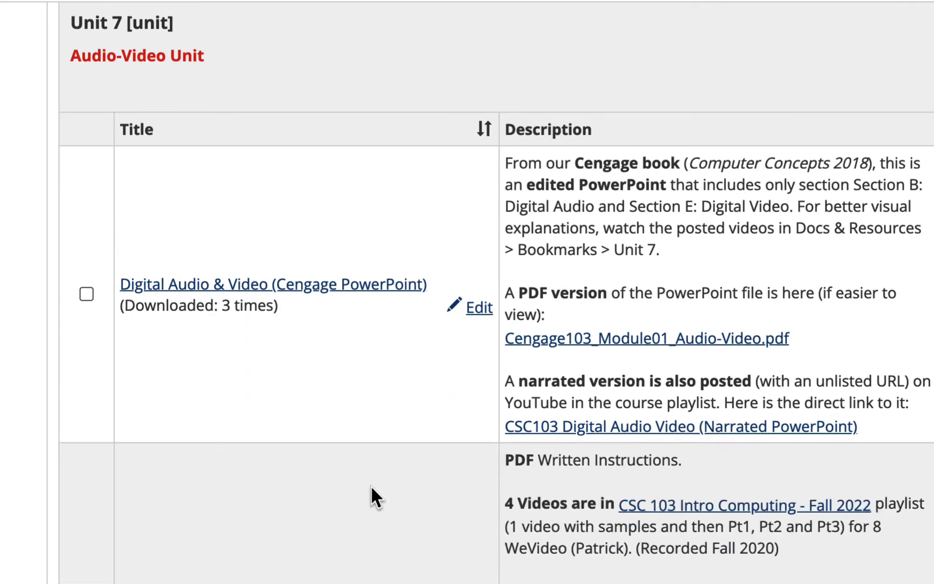
{"action": "scroll", "coordinate": [370, 485], "scroll_direction": "down", "scroll_amount": 4}
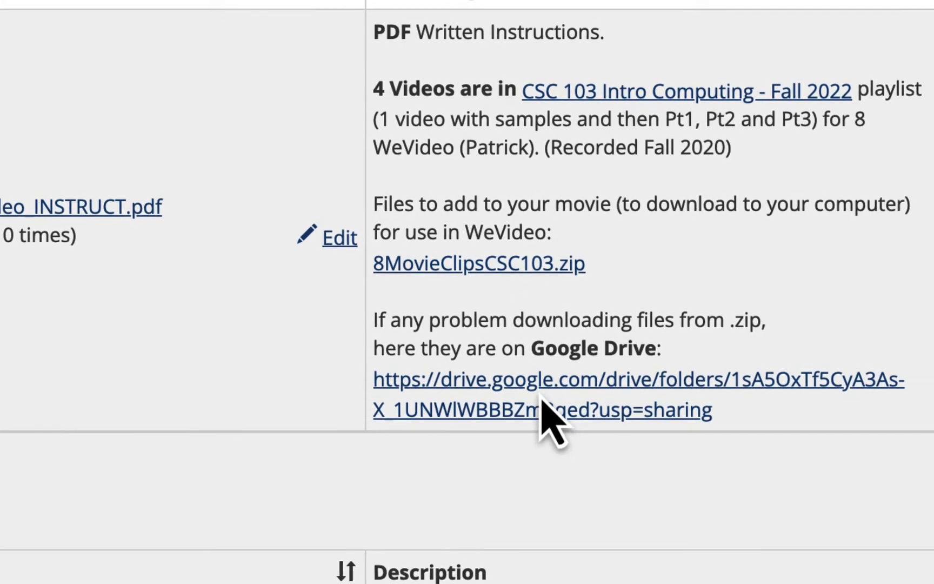
{"action": "left_click", "coordinate": [487, 411]}
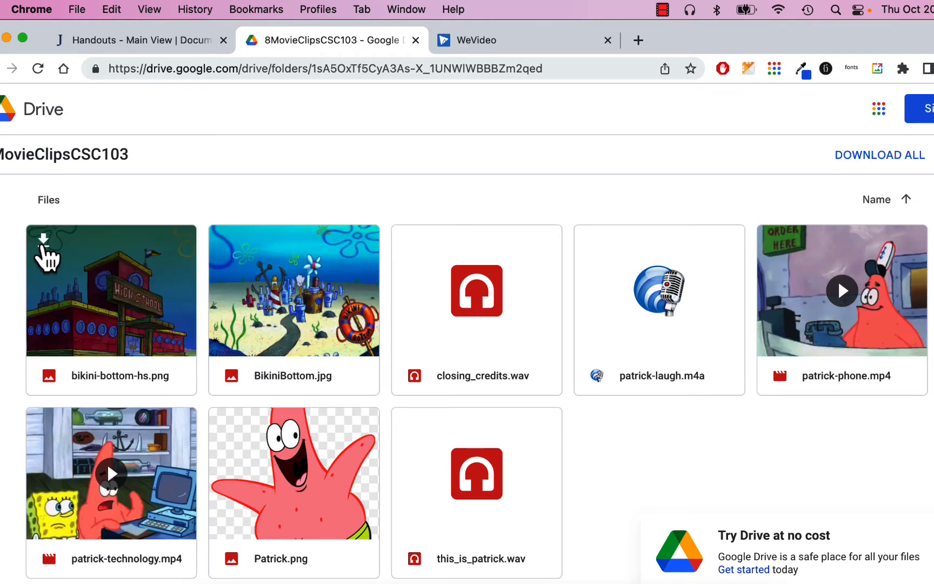
Step: Download all eight files in the 8MovieClipsCSC103 folder one by one, from bikini-bottom-hs.png through this_is_patrick.wav
{"action": "left_click", "coordinate": [43, 242]}
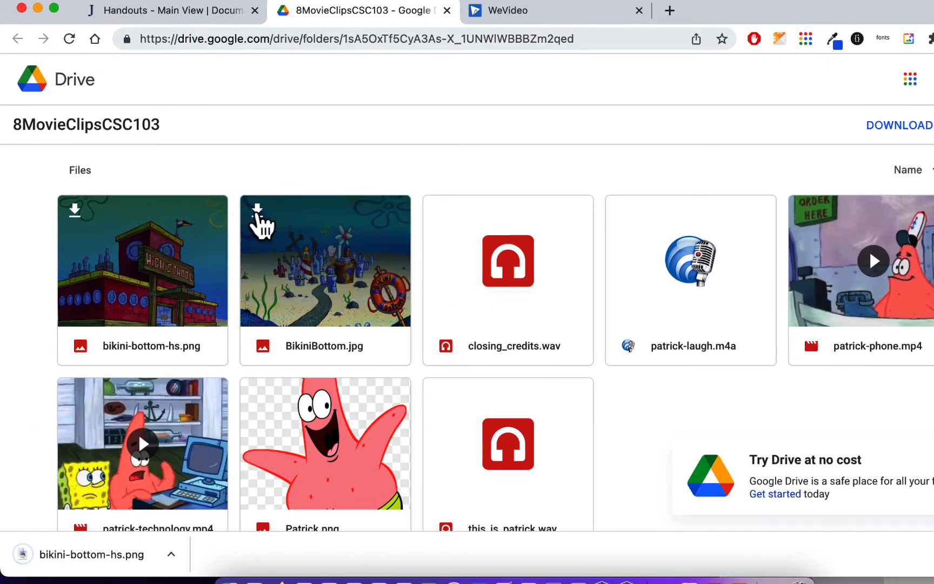
{"action": "left_click", "coordinate": [258, 211]}
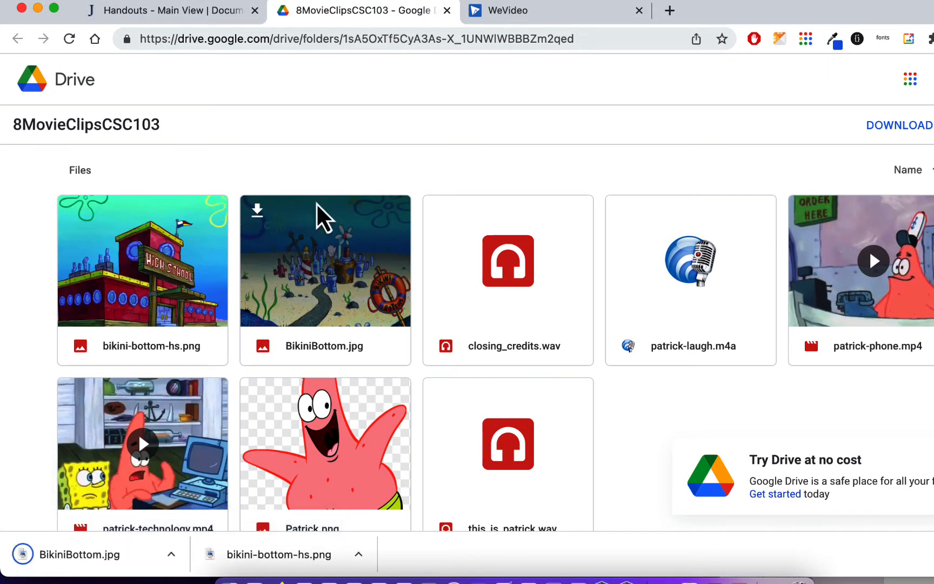
{"action": "left_click", "coordinate": [441, 211]}
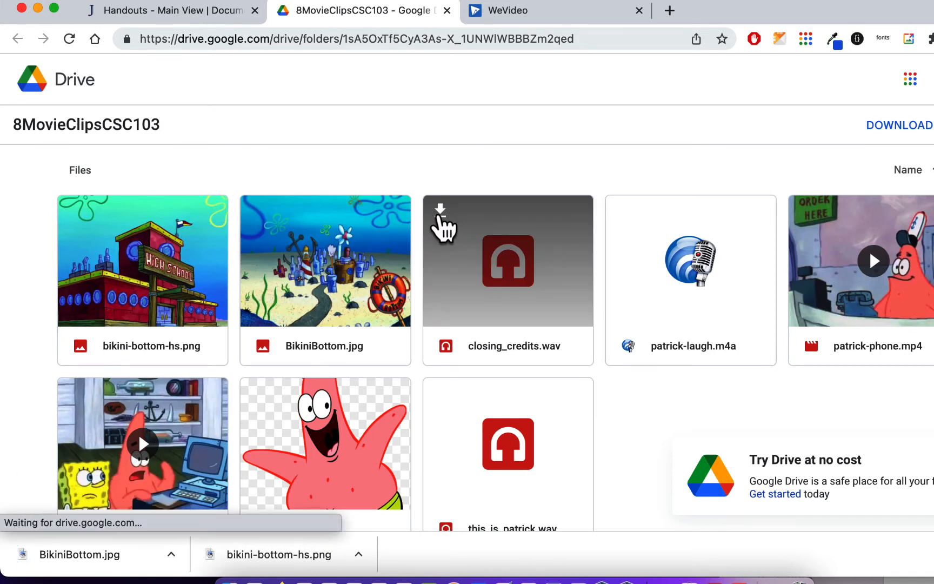
{"action": "left_click", "coordinate": [623, 210]}
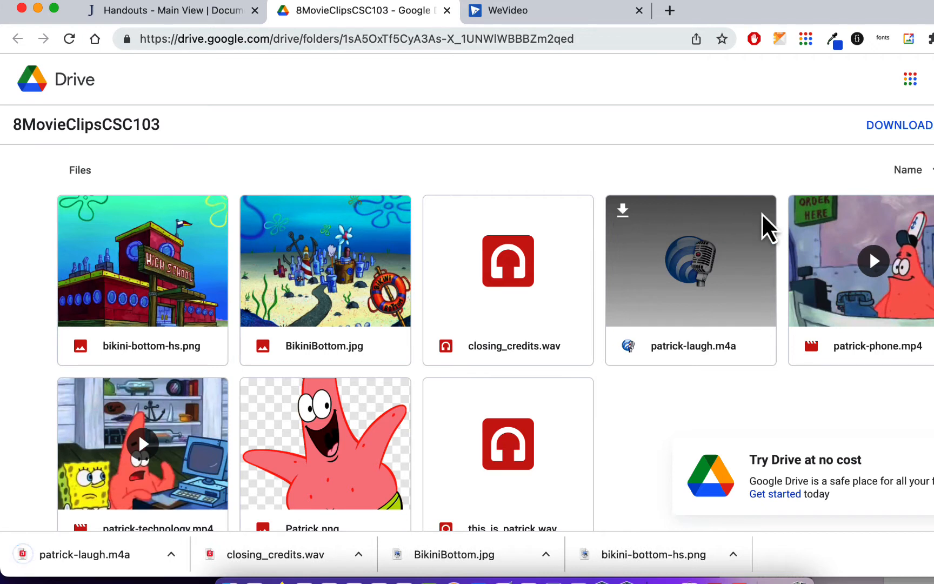
{"action": "left_click", "coordinate": [806, 211]}
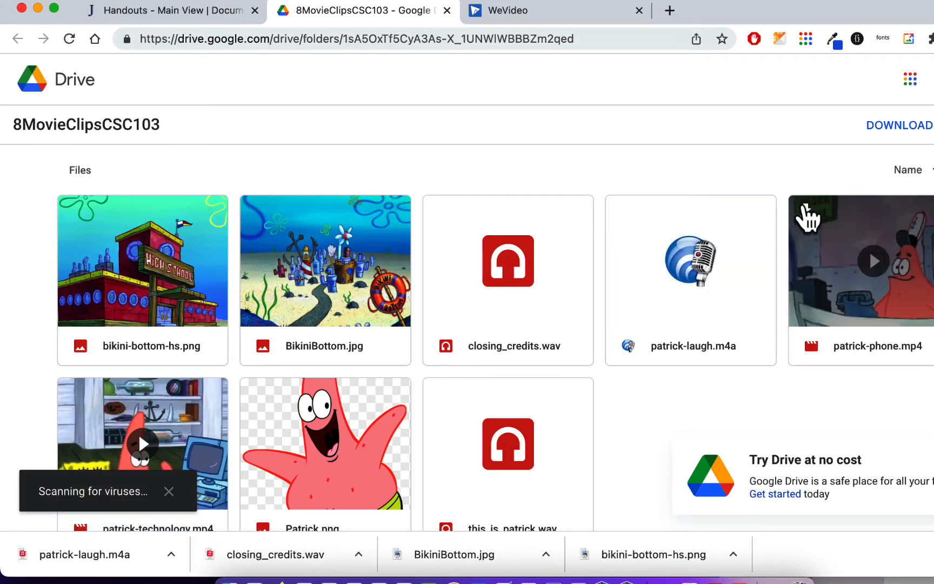
{"action": "left_click", "coordinate": [76, 393]}
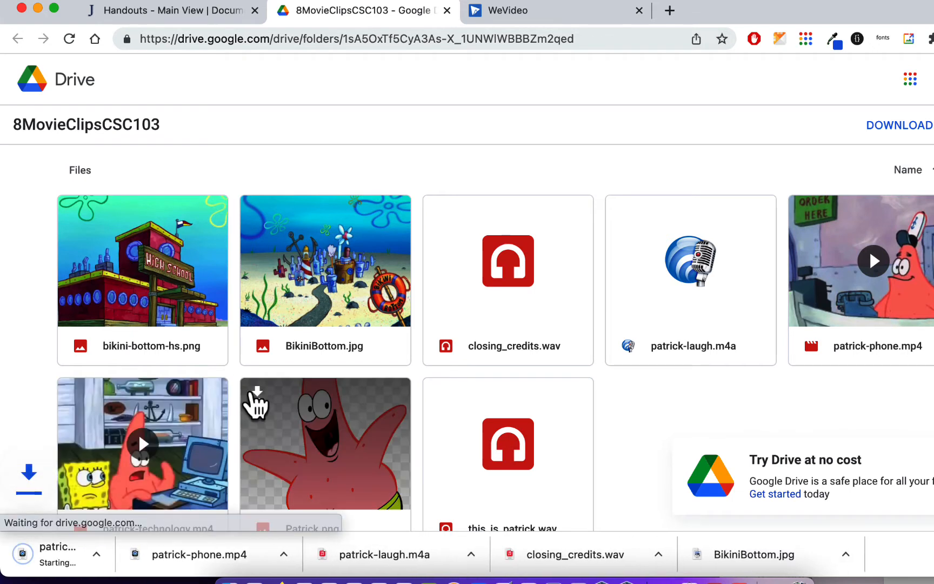
{"action": "left_click", "coordinate": [258, 391]}
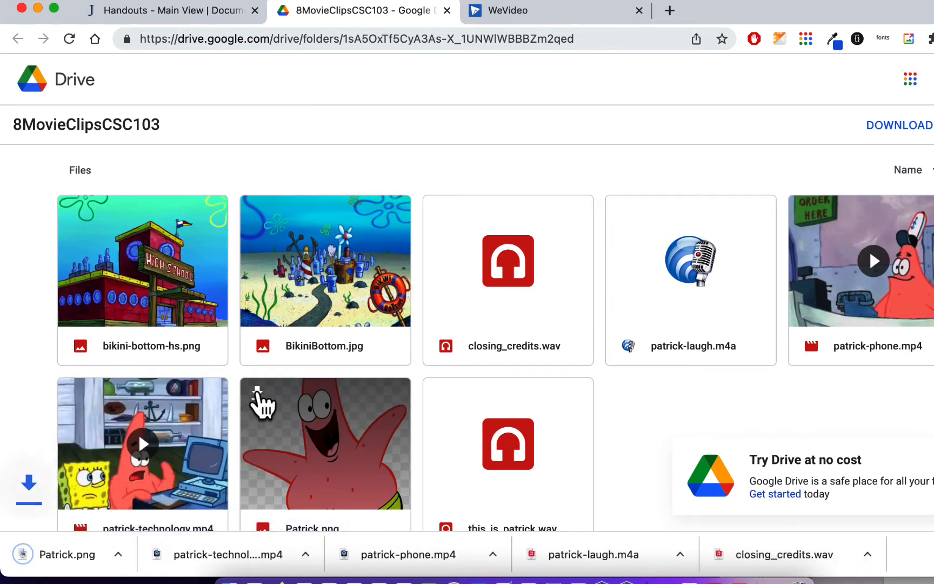
{"action": "left_click", "coordinate": [440, 392]}
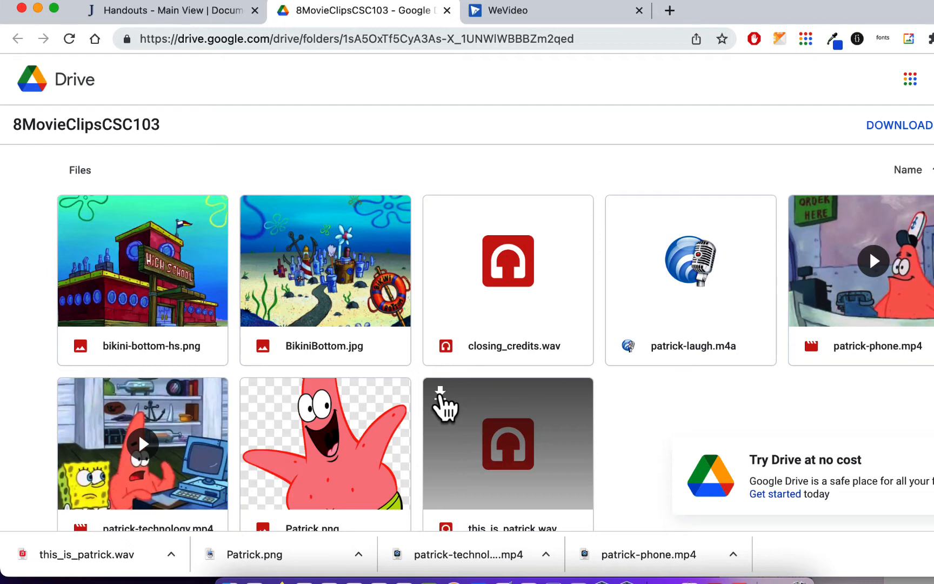
Step: Switch to WeVideo and open its Media library
{"action": "left_click", "coordinate": [535, 13]}
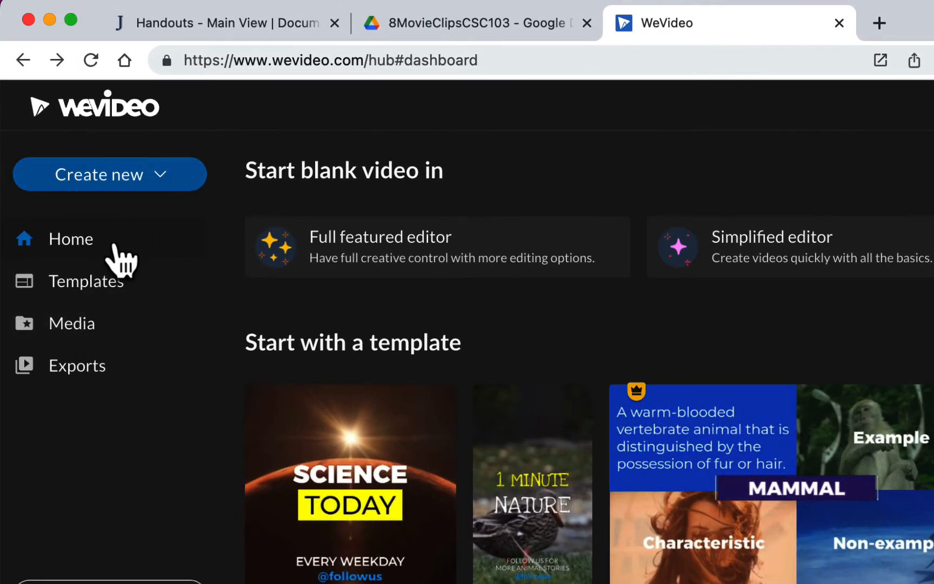
{"action": "left_click", "coordinate": [88, 331]}
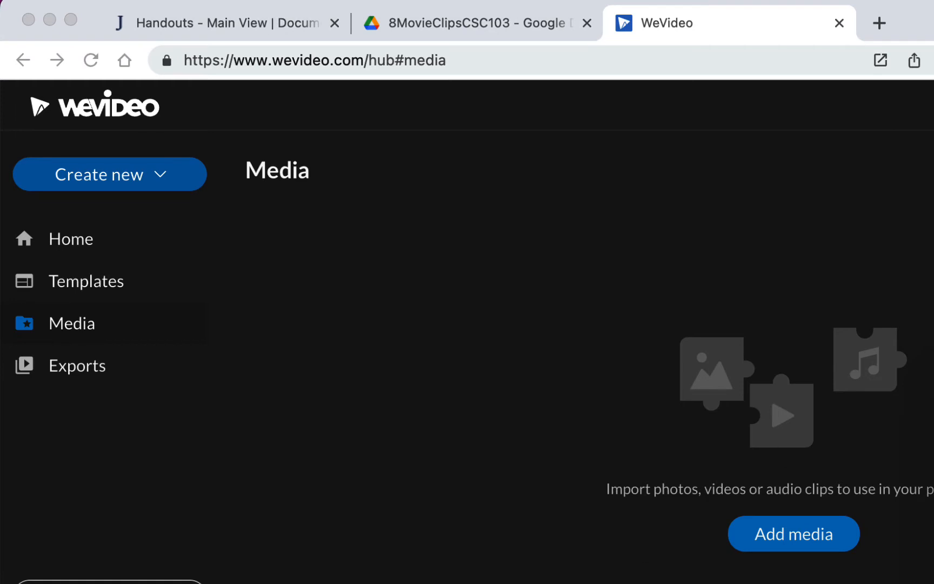
Step: Show the Downloads folder in Finder beside WeVideo and select the eight files from bikini-bottom-hs.png to this_is_patrick.wav
{"action": "left_click_drag", "start_coordinate": [933, 357], "coordinate": [688, 316]}
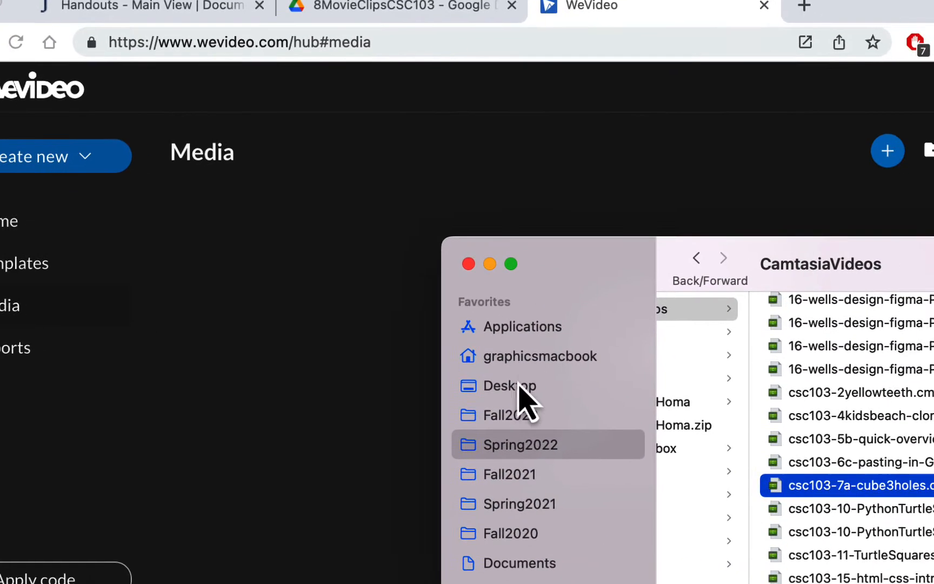
{"action": "scroll", "coordinate": [600, 433], "scroll_direction": "down", "scroll_amount": 3}
{"action": "left_click", "coordinate": [186, 425]}
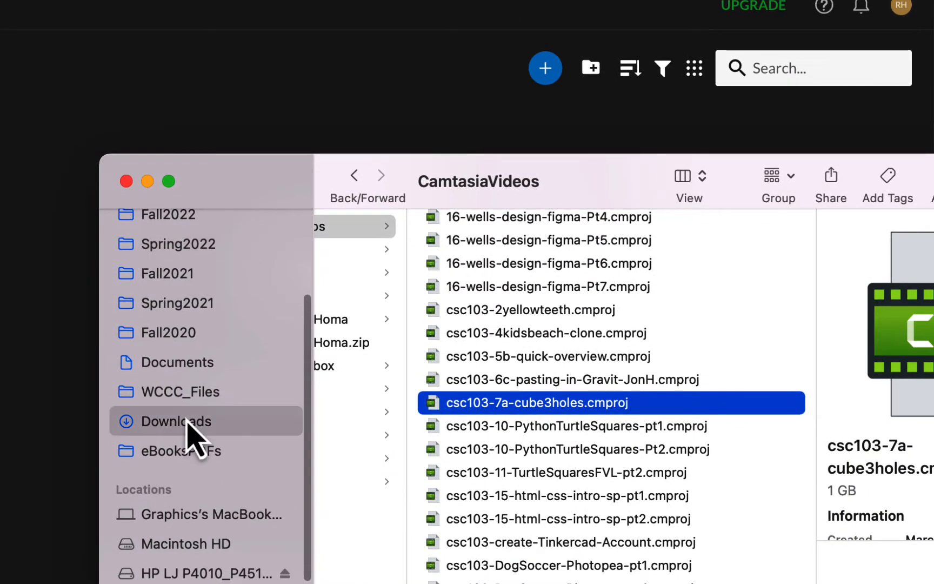
{"action": "left_click_drag", "start_coordinate": [517, 178], "coordinate": [795, 121]}
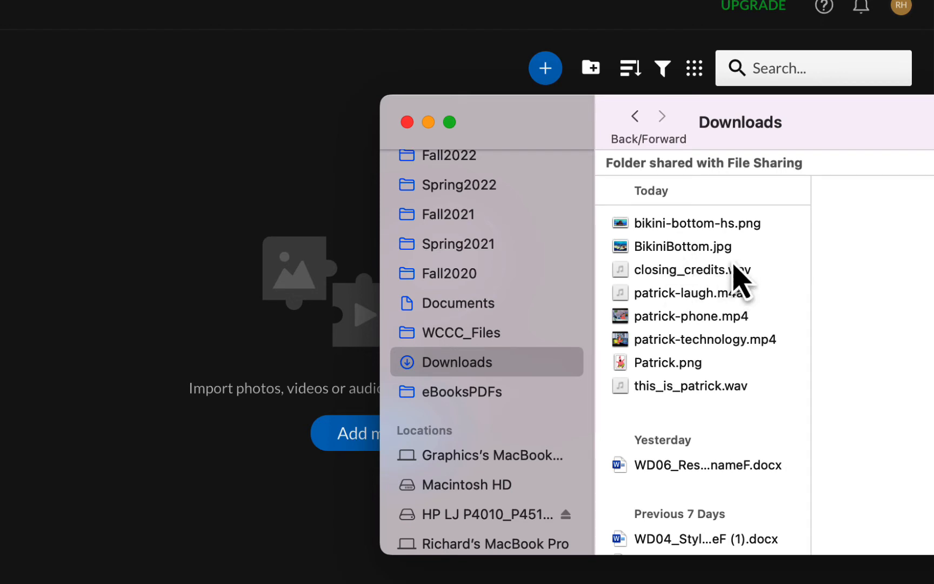
{"action": "left_click", "coordinate": [710, 228]}
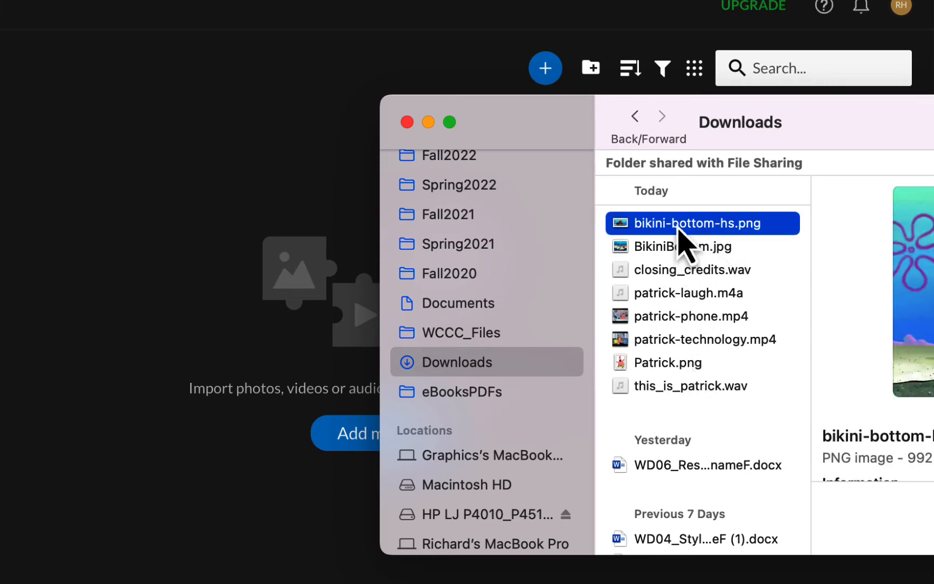
{"action": "left_click", "coordinate": [682, 387], "text": "shift"}
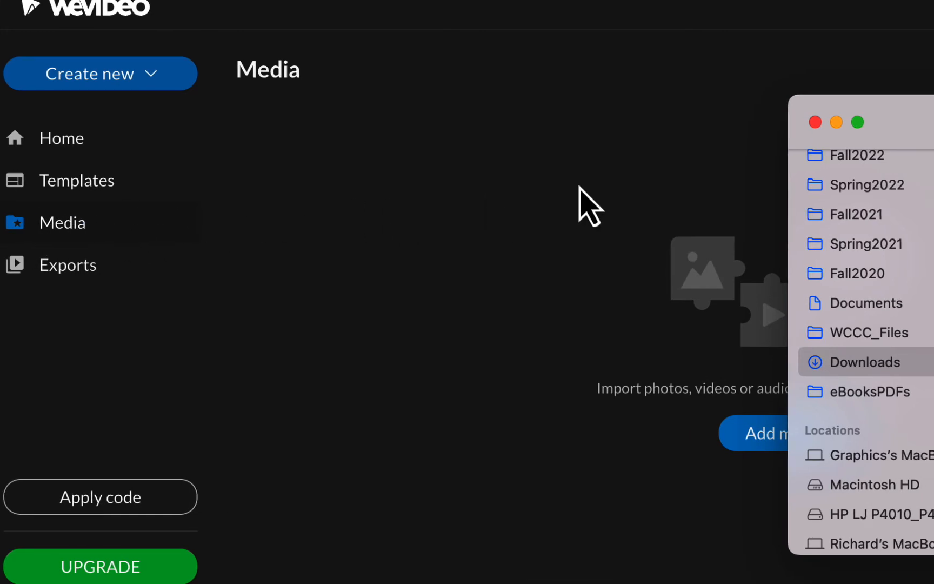
Step: Try to drop the selected files directly onto WeVideo's Media page, and close the browser tab showing bikini-bottom-hs.png
{"action": "left_click_drag", "start_coordinate": [880, 250], "coordinate": [386, 265]}
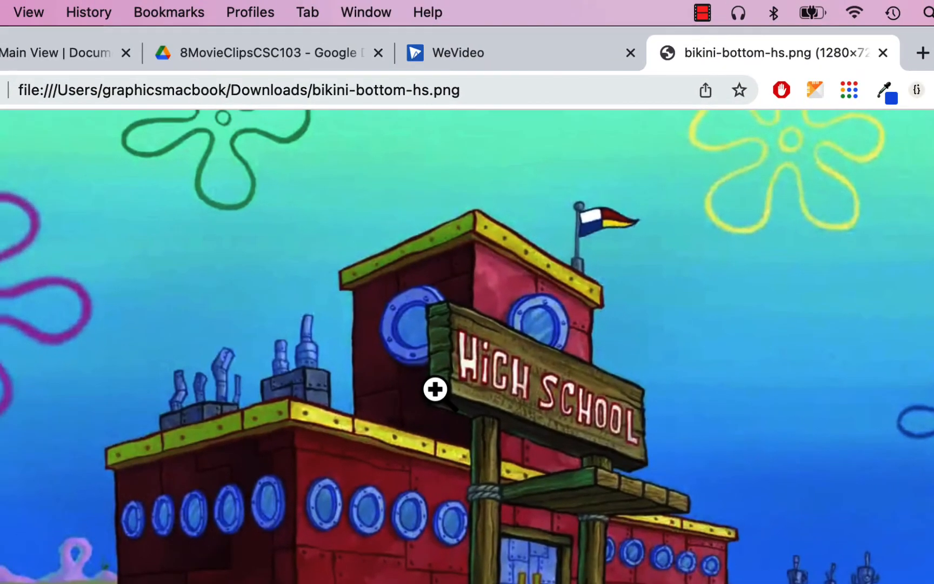
{"action": "left_click", "coordinate": [884, 53]}
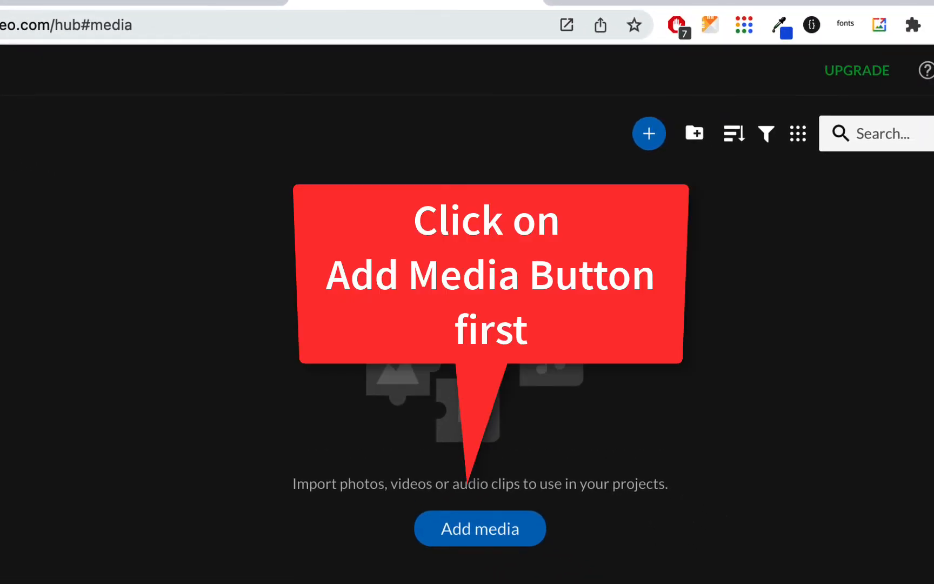
Step: Import the eight selected files from the Finder's Downloads folder into WeVideo through the Import media dialog
{"action": "left_click", "coordinate": [485, 528]}
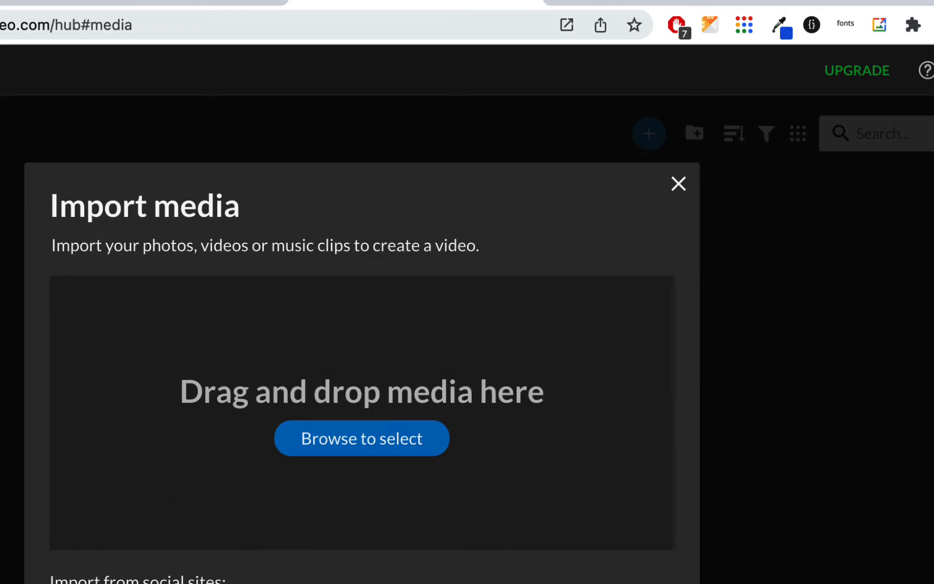
{"action": "key", "text": "super+Tab"}
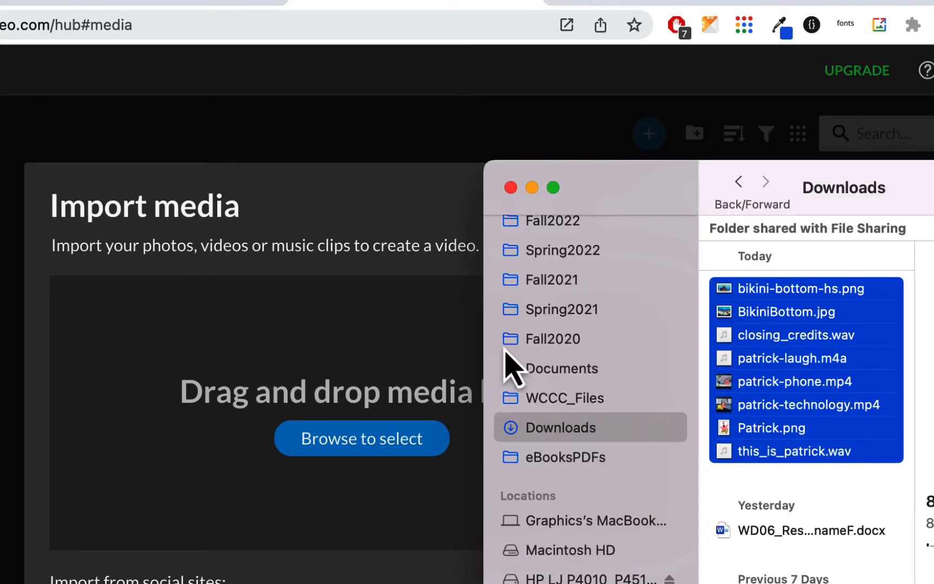
{"action": "left_click_drag", "start_coordinate": [668, 209], "coordinate": [815, 165]}
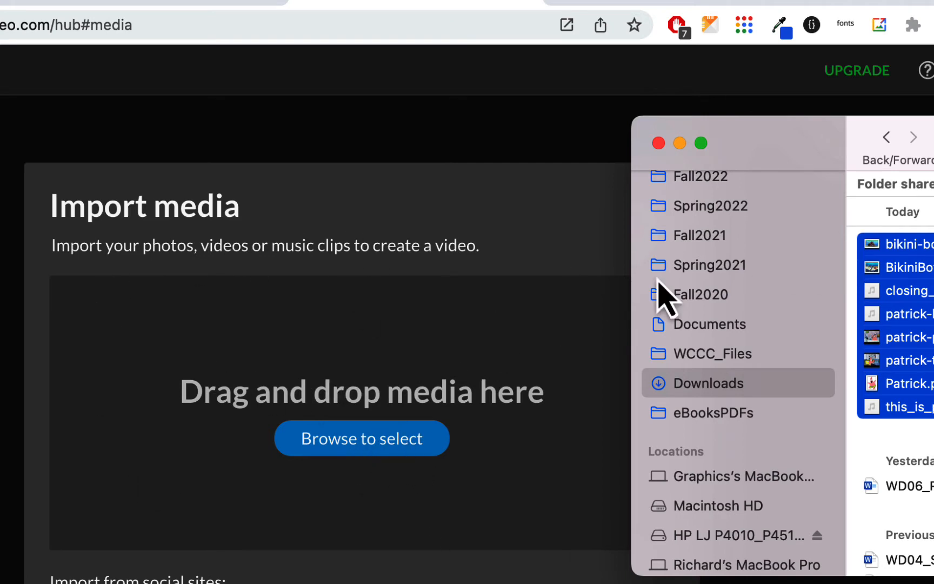
{"action": "left_click_drag", "start_coordinate": [883, 250], "coordinate": [448, 308]}
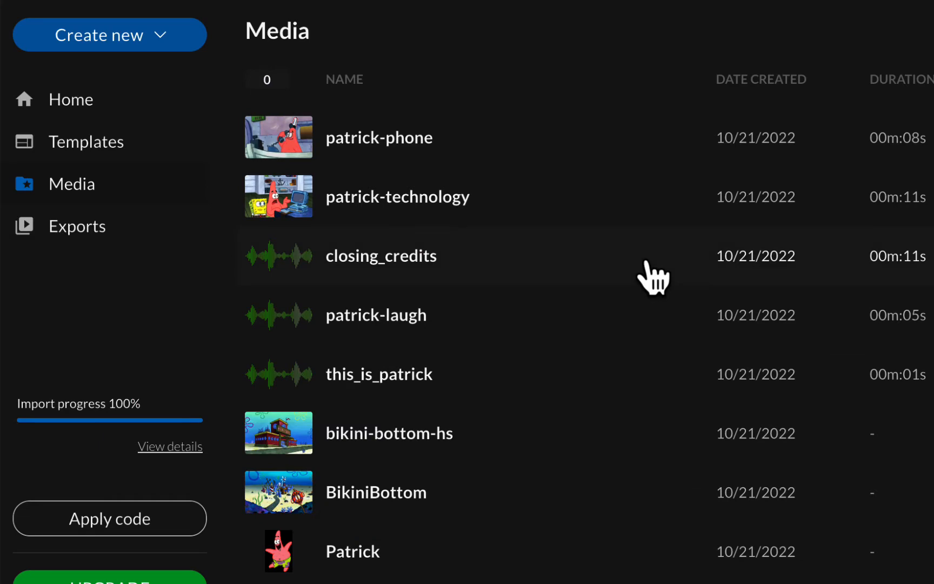
Step: Create a new video in the full-featured editor
{"action": "left_click", "coordinate": [147, 40]}
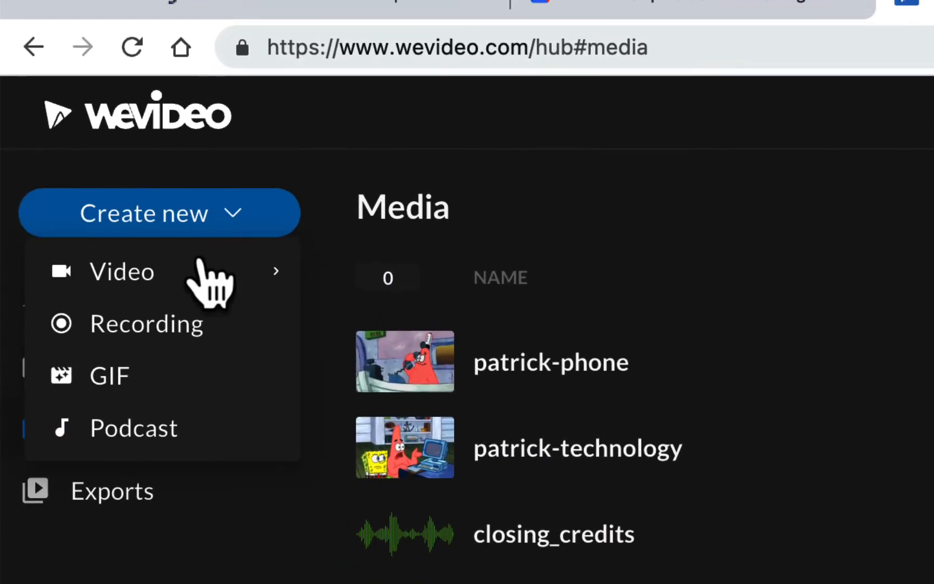
{"action": "mouse_move", "coordinate": [201, 275]}
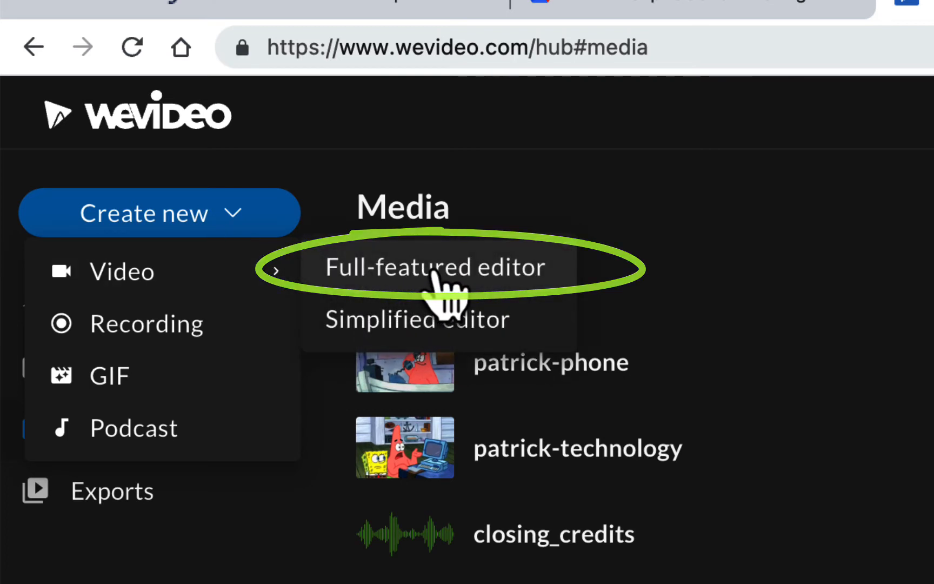
{"action": "left_click", "coordinate": [435, 271]}
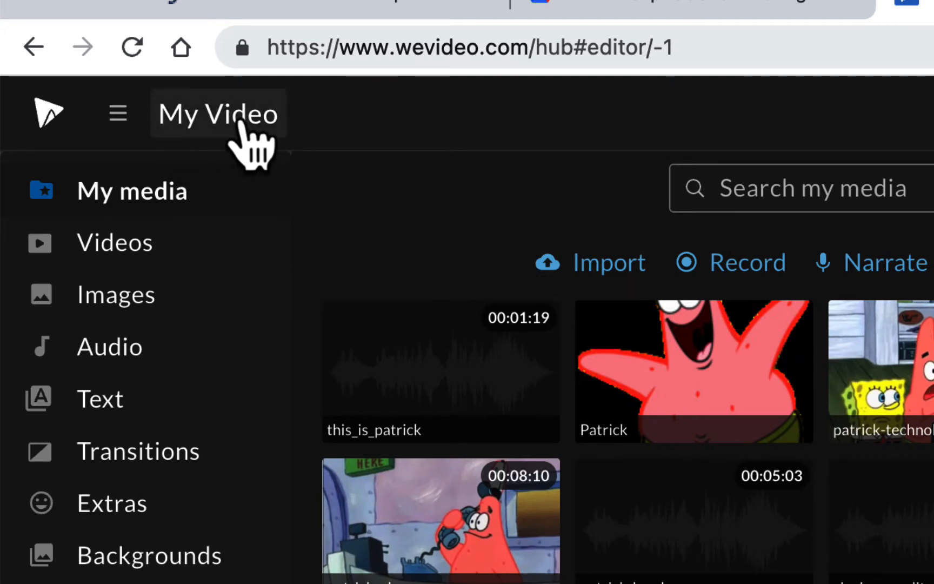
Step: Rename the video as "8PatrickTechnology-" followed by the author's last name and first initial
{"action": "left_click", "coordinate": [246, 113]}
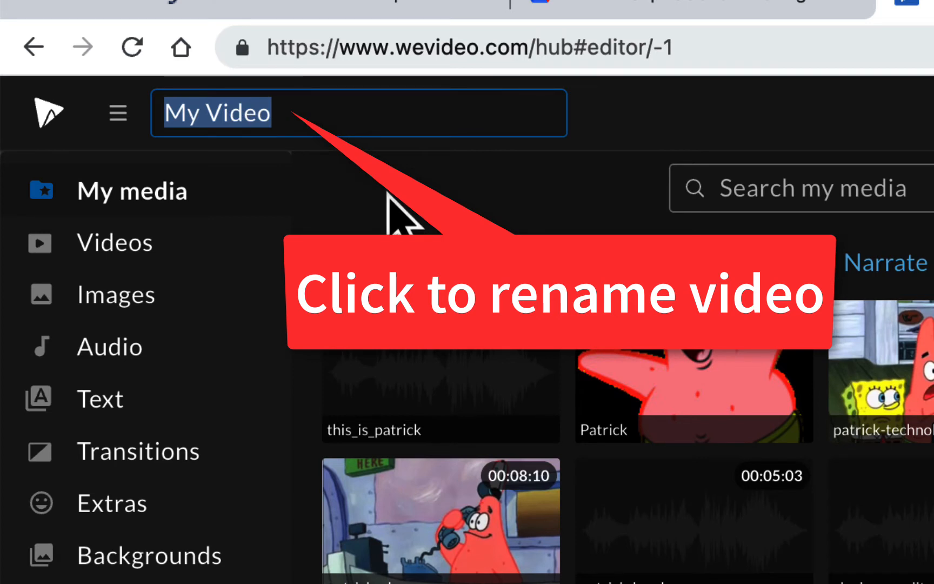
{"action": "type", "text": "8"}
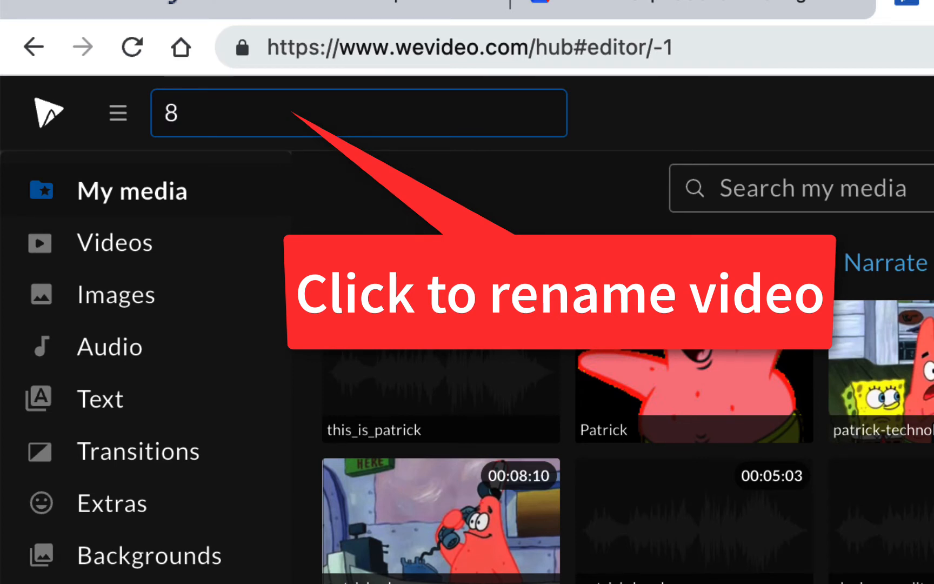
{"action": "type", "text": "PatrickTechnology"}
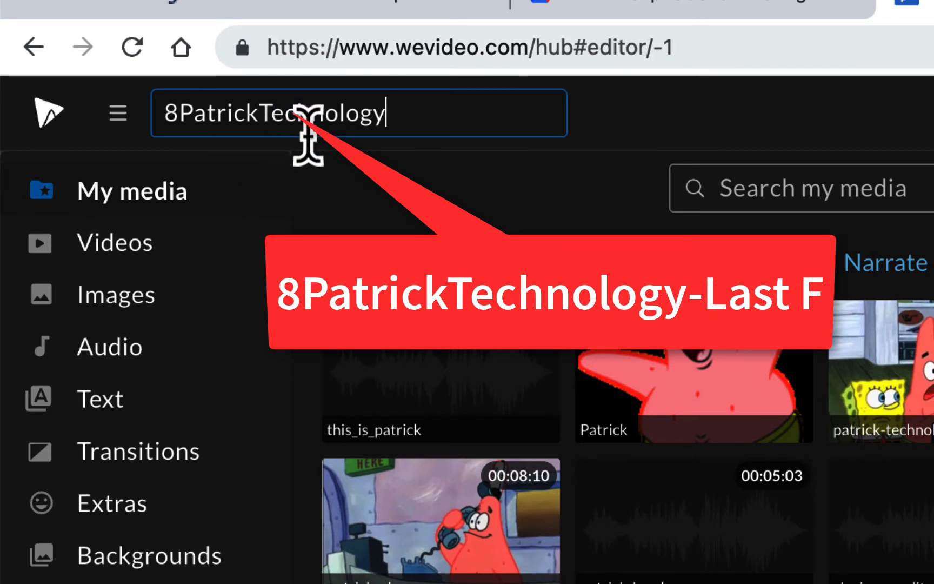
{"action": "type", "text": "-H"}
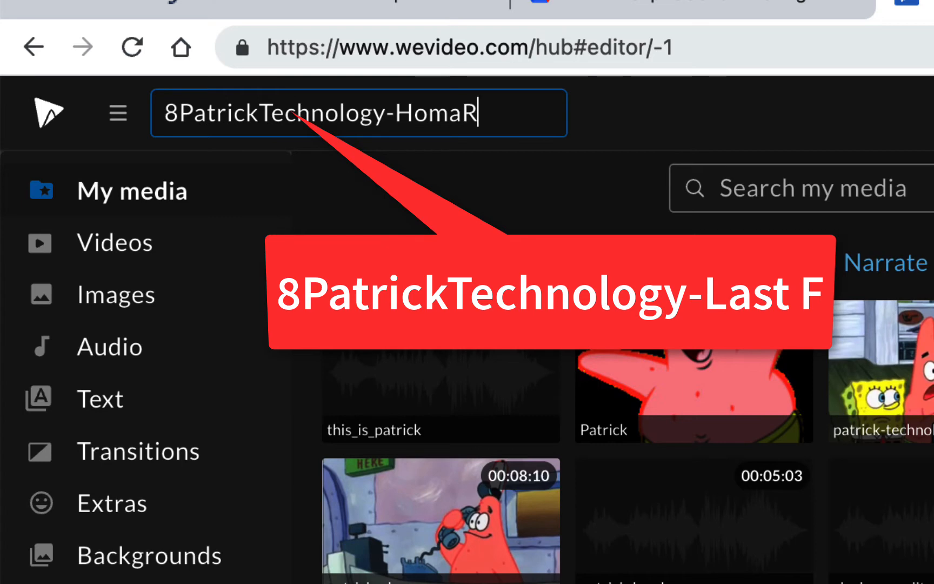
{"action": "type", "text": "omaR"}
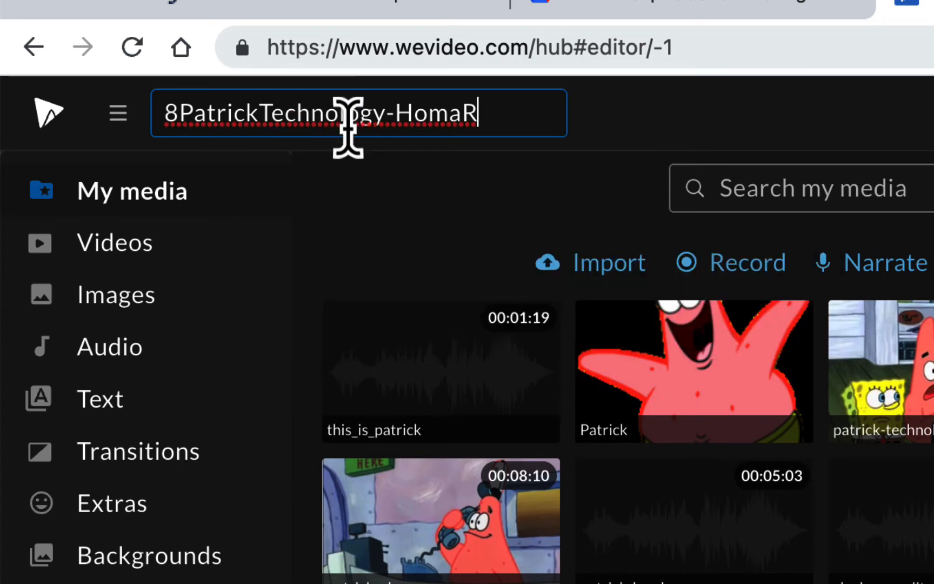
Step: Apply the video's new name and check the project's save commands
{"action": "key", "text": "Return"}
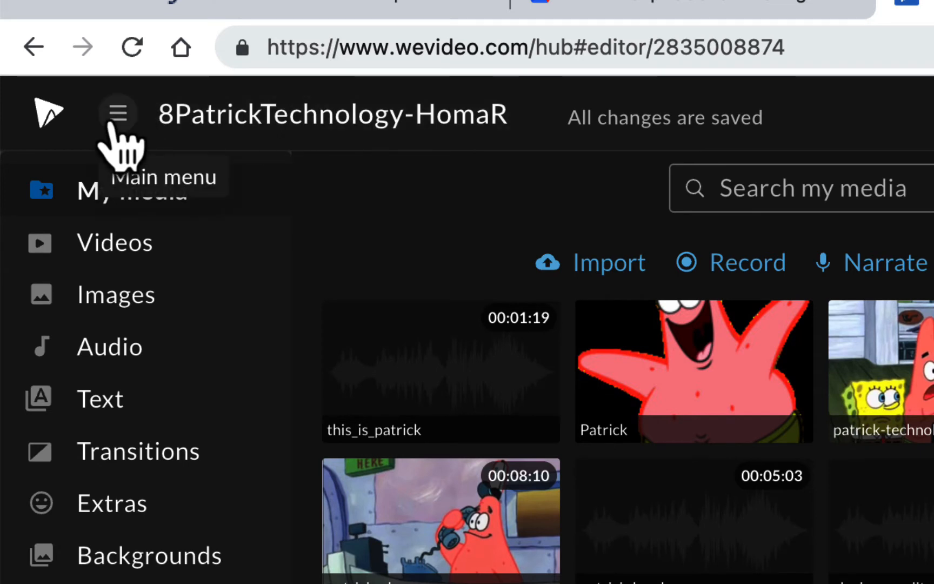
{"action": "left_click", "coordinate": [118, 114]}
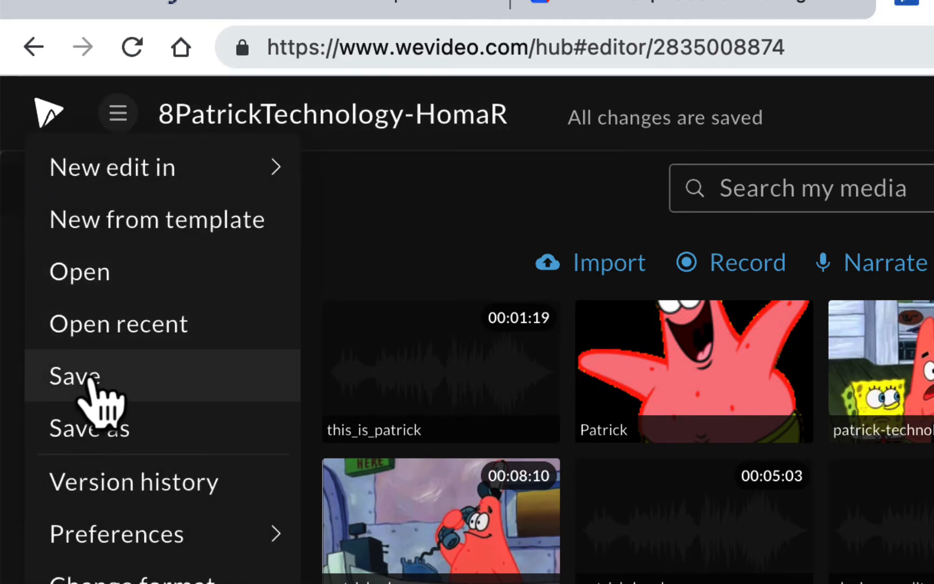
{"action": "left_click", "coordinate": [882, 110]}
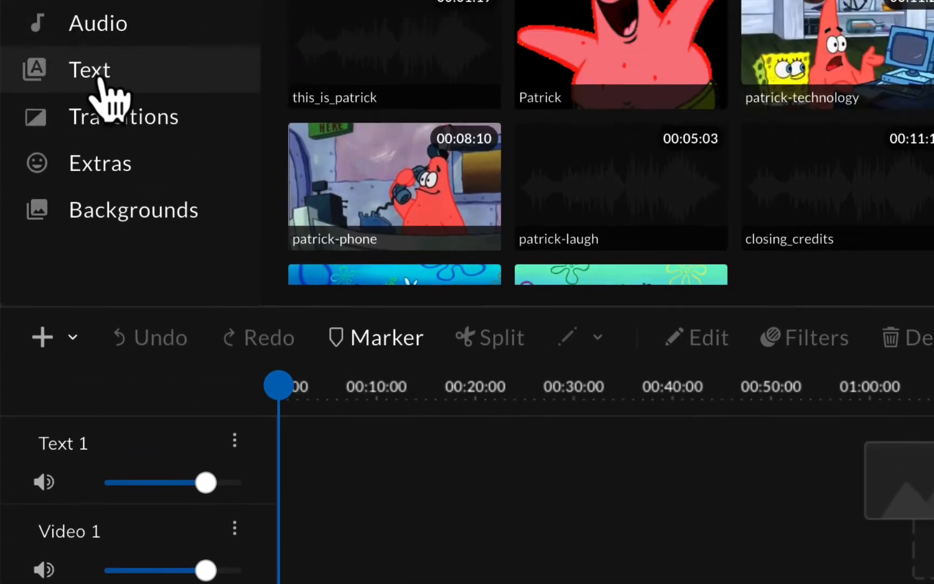
Step: Place the plain Sample text title at the start of the Video 1 track
{"action": "left_click", "coordinate": [95, 0]}
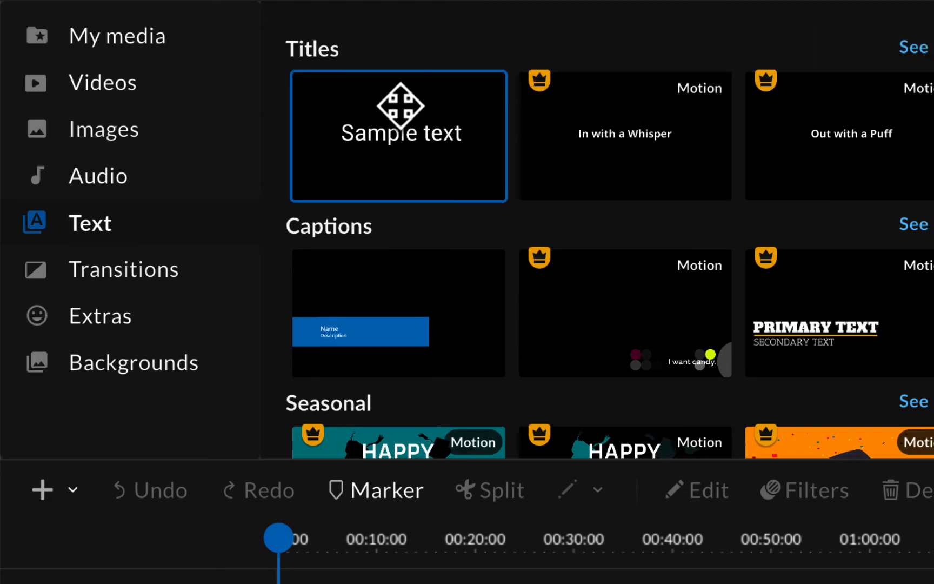
{"action": "left_click_drag", "start_coordinate": [401, 106], "coordinate": [400, 557]}
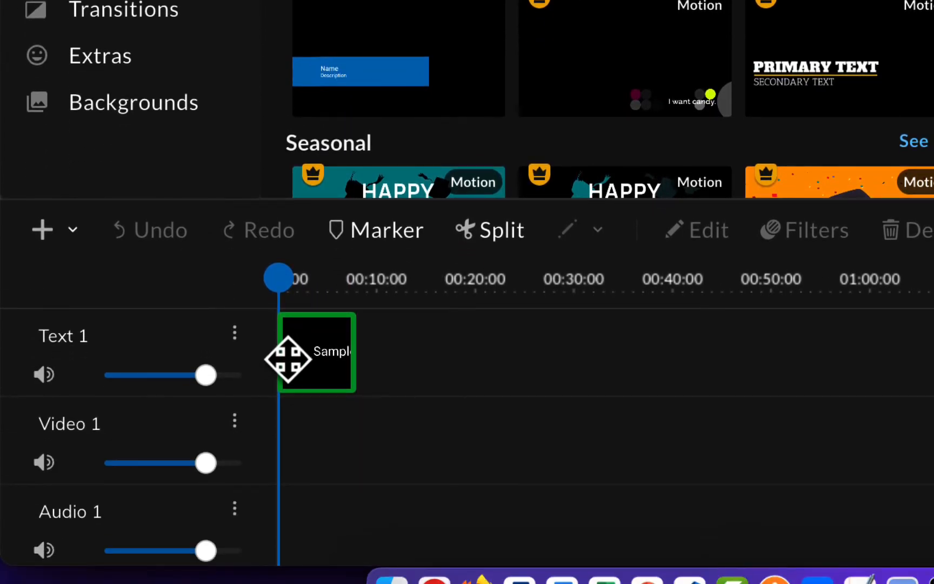
{"action": "left_click_drag", "start_coordinate": [289, 359], "coordinate": [277, 427]}
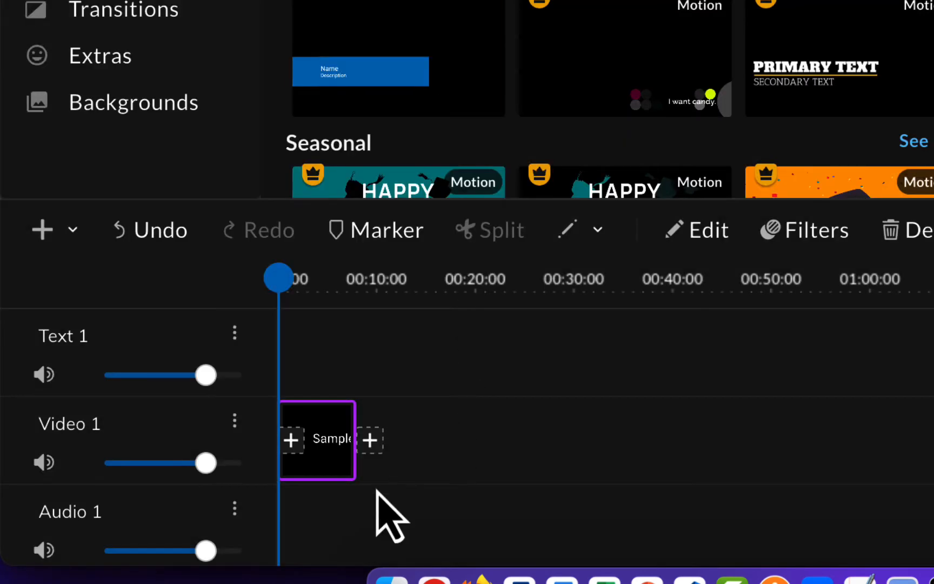
Step: Open the title clip for editing and replace its sample text with "This is Patrick"
{"action": "double_click", "coordinate": [331, 445]}
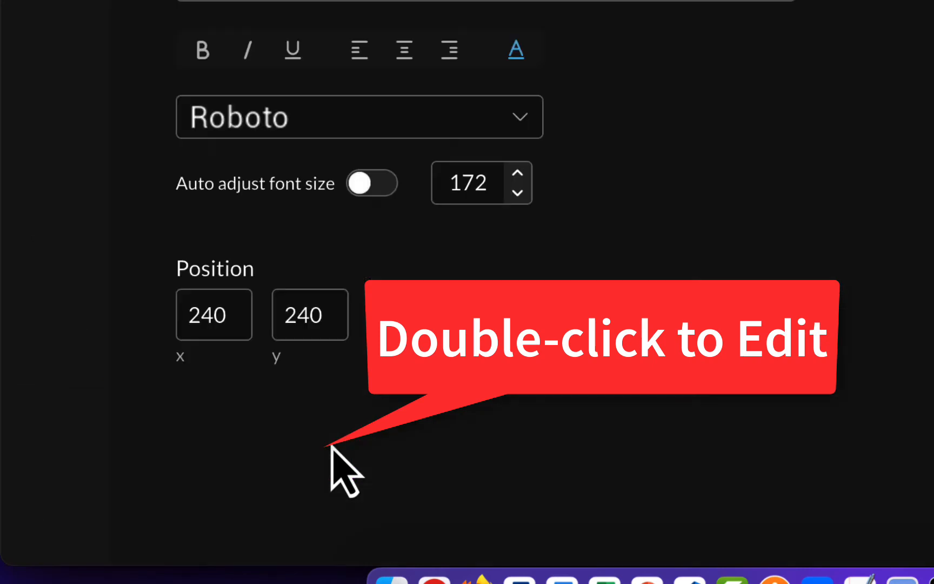
{"action": "left_click_drag", "start_coordinate": [236, 157], "coordinate": [125, 164]}
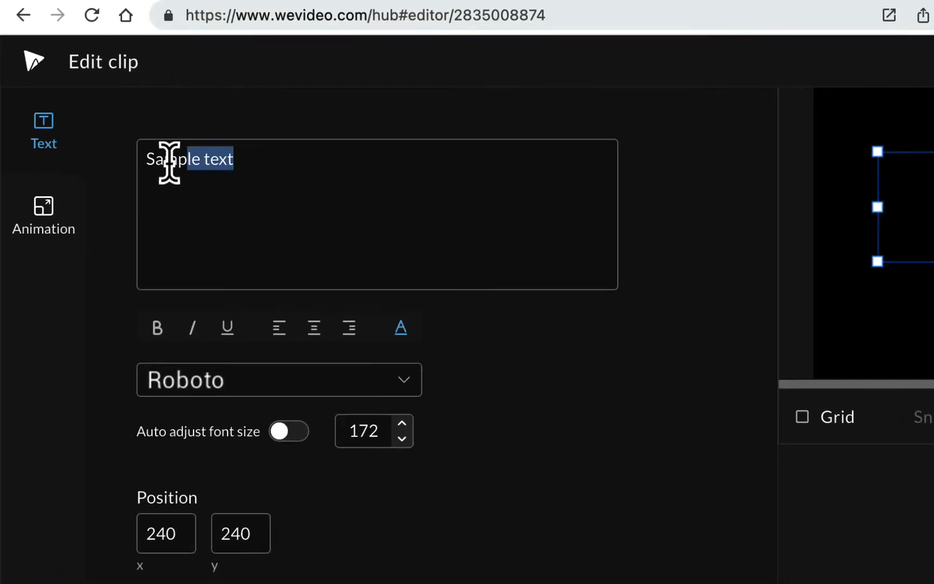
{"action": "type", "text": "This is Patrick"}
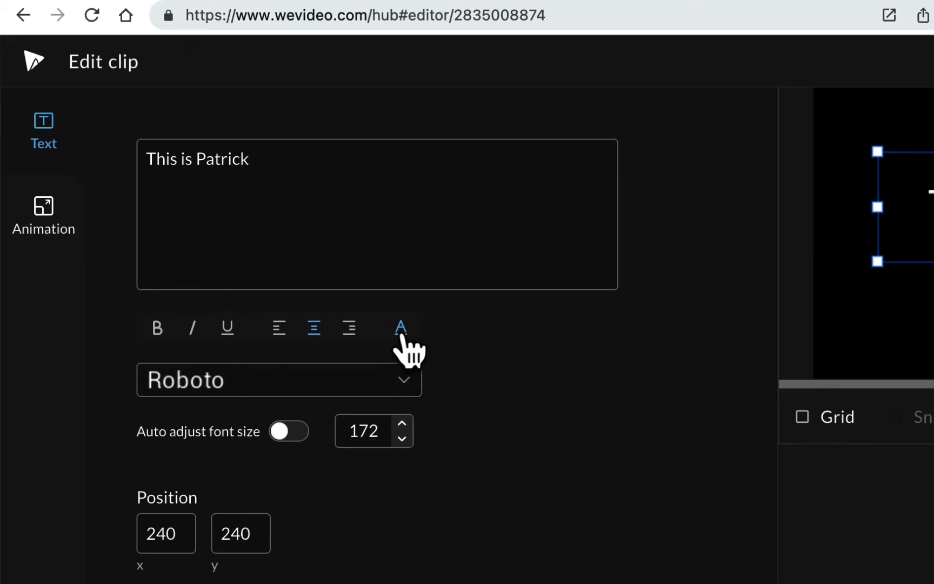
Step: Colour the title text white and its box dark blue, rgb(11, 83, 148)
{"action": "left_click", "coordinate": [400, 328]}
{"action": "left_click", "coordinate": [567, 427]}
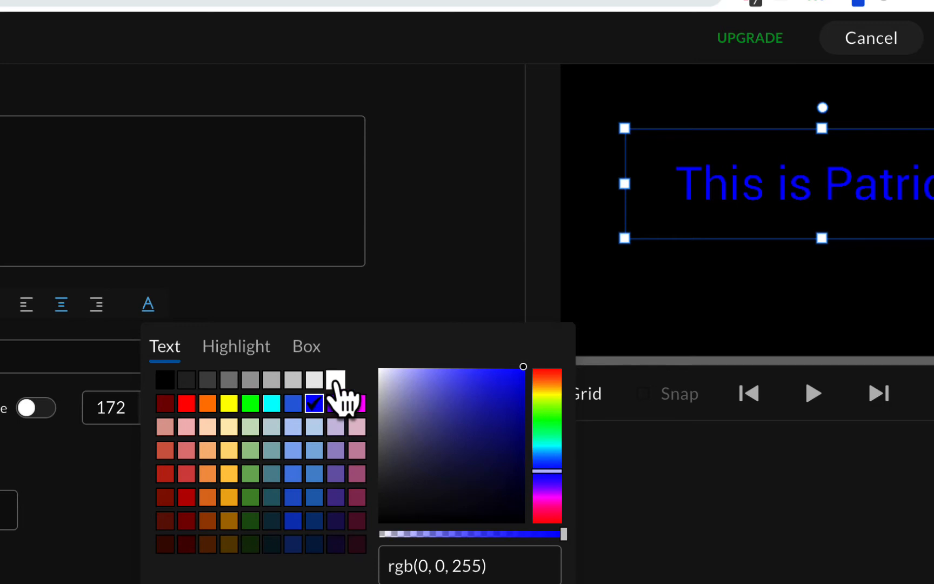
{"action": "left_click", "coordinate": [335, 380]}
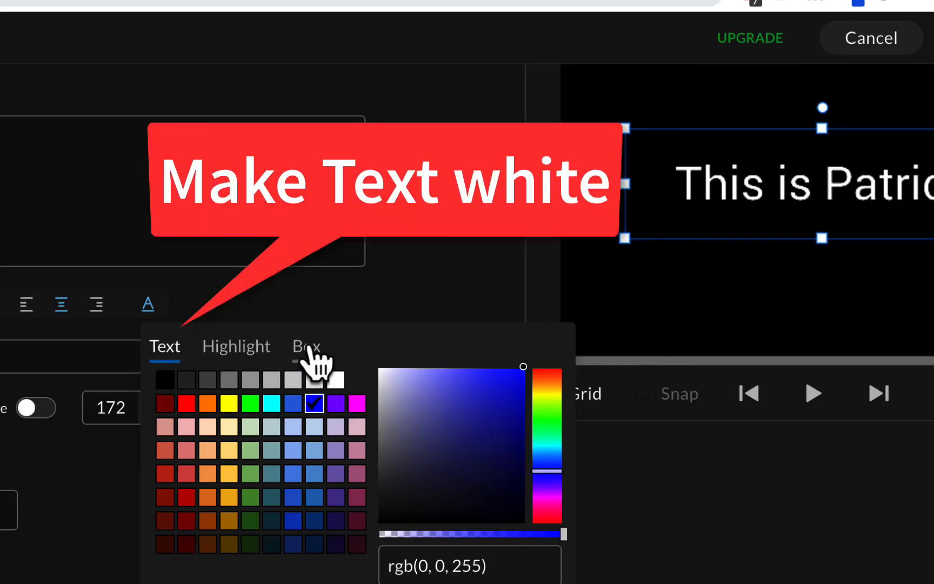
{"action": "left_click", "coordinate": [307, 346]}
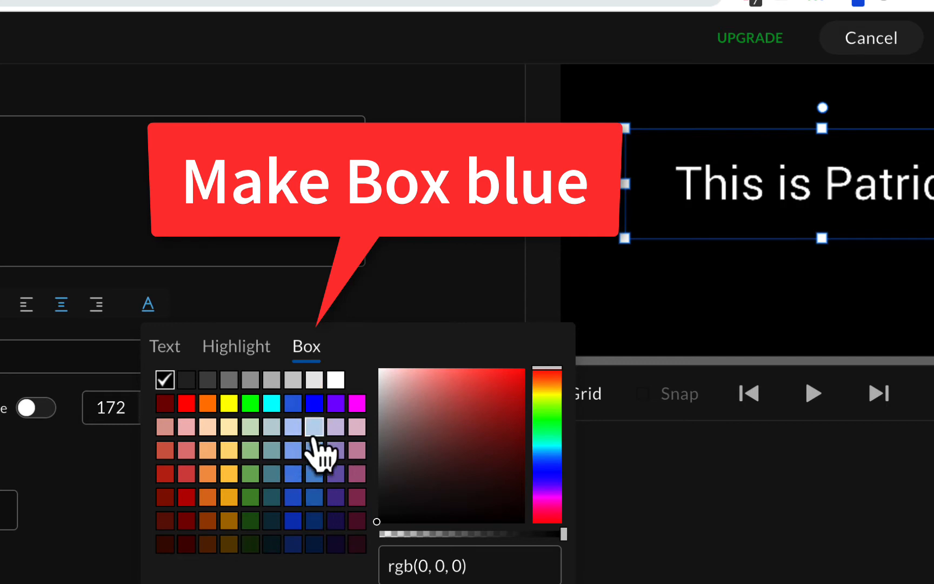
{"action": "left_click", "coordinate": [314, 520]}
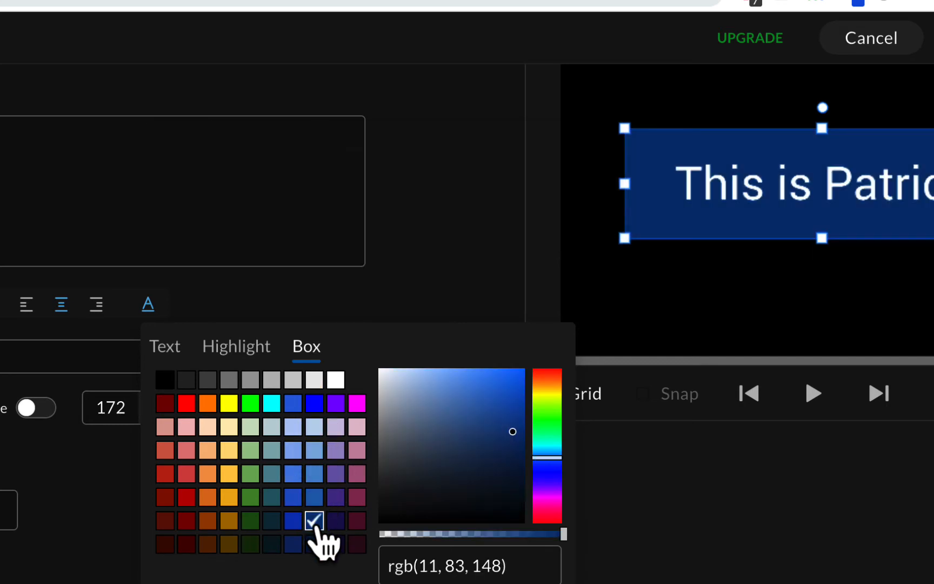
Step: Stretch the title's blue box on all four sides so that it fills the whole video frame
{"action": "left_click_drag", "start_coordinate": [822, 238], "coordinate": [823, 338]}
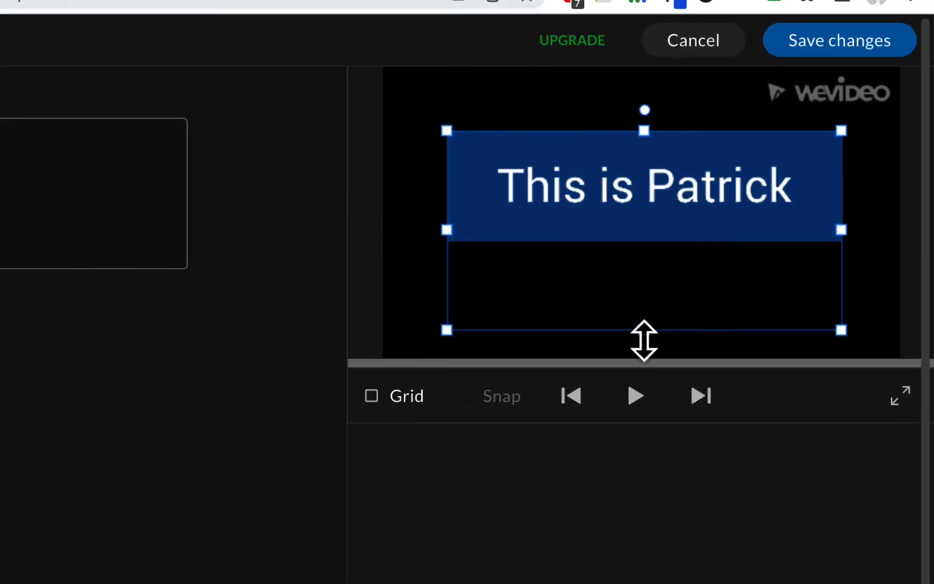
{"action": "left_click_drag", "start_coordinate": [644, 341], "coordinate": [642, 361]}
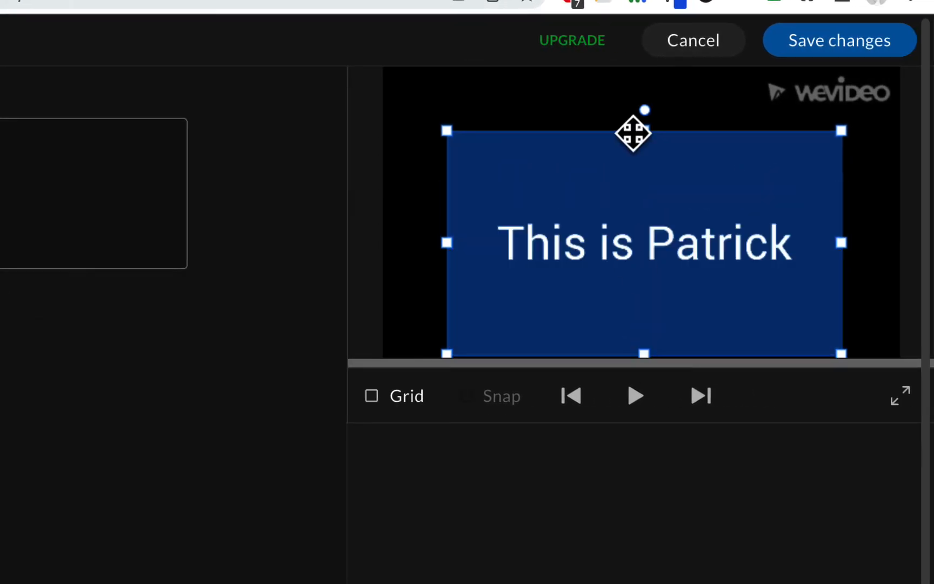
{"action": "left_click_drag", "start_coordinate": [646, 132], "coordinate": [644, 69]}
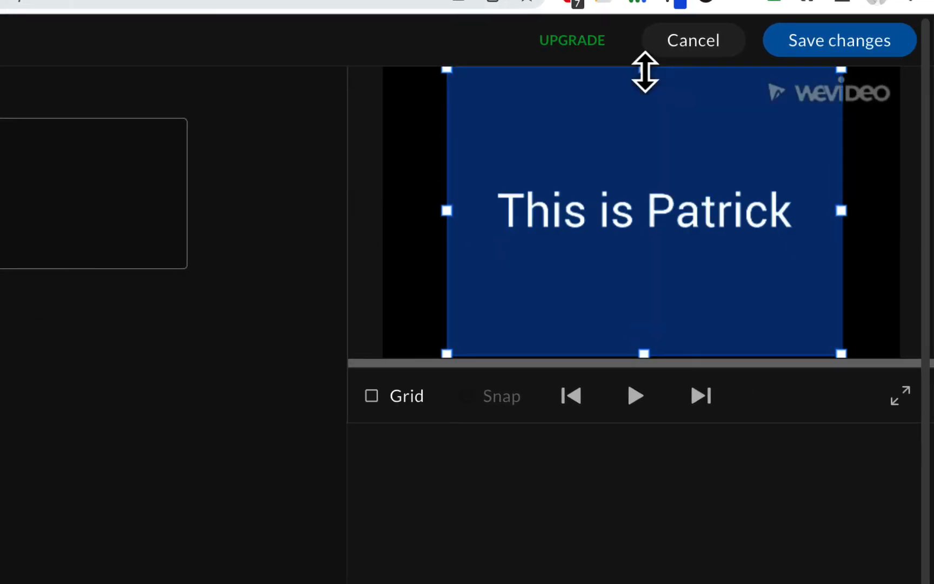
{"action": "left_click_drag", "start_coordinate": [448, 216], "coordinate": [384, 215]}
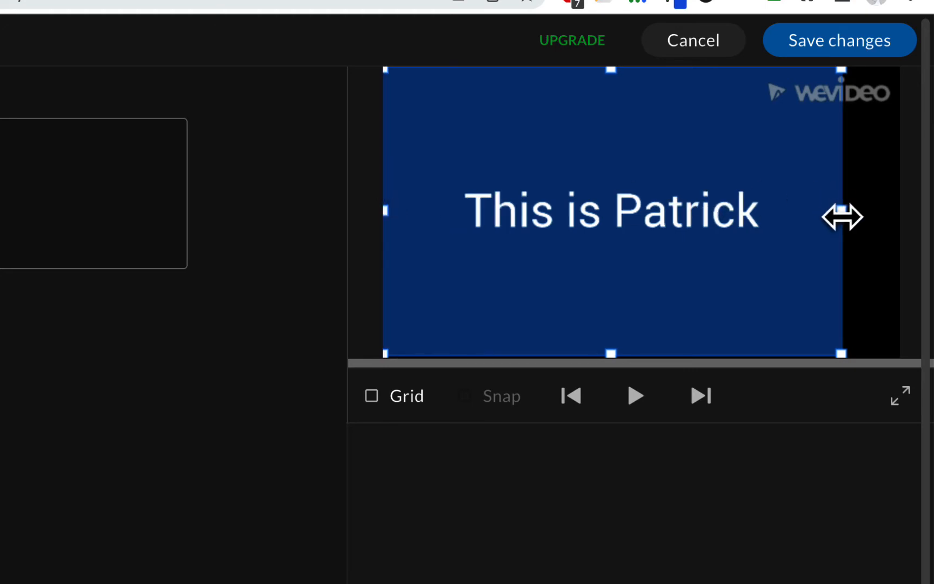
{"action": "left_click_drag", "start_coordinate": [843, 217], "coordinate": [903, 219]}
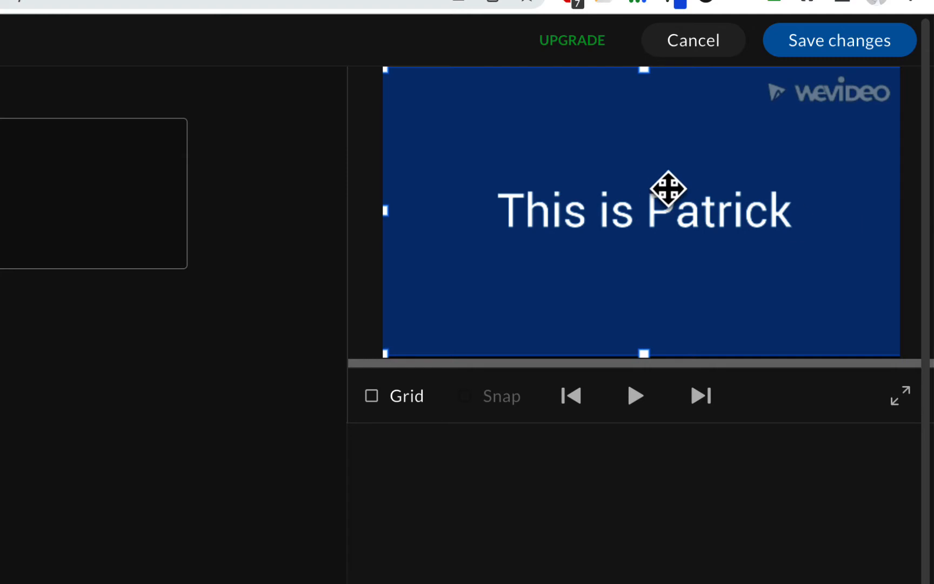
Step: Set the title's font to Bangers and its font size to 288
{"action": "left_click", "coordinate": [243, 372]}
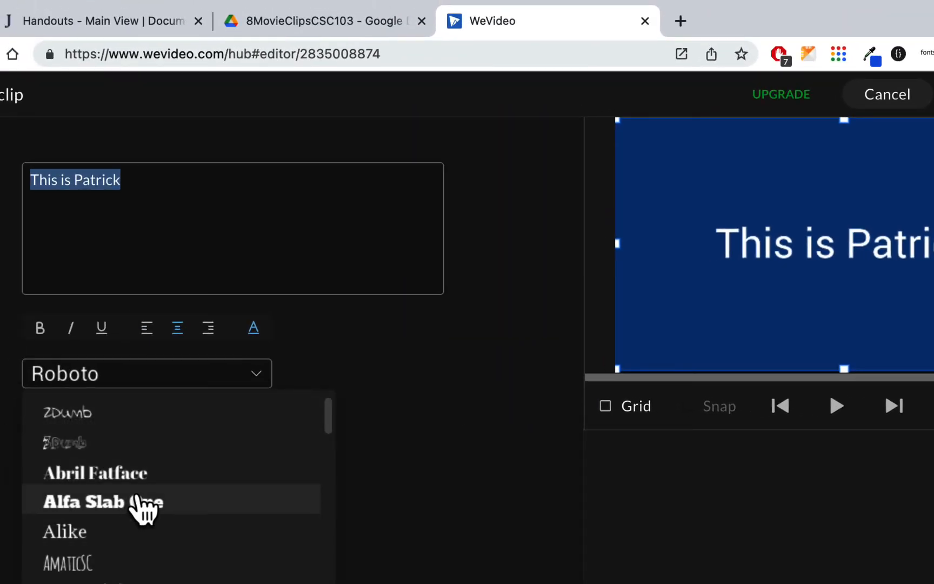
{"action": "left_click", "coordinate": [86, 550]}
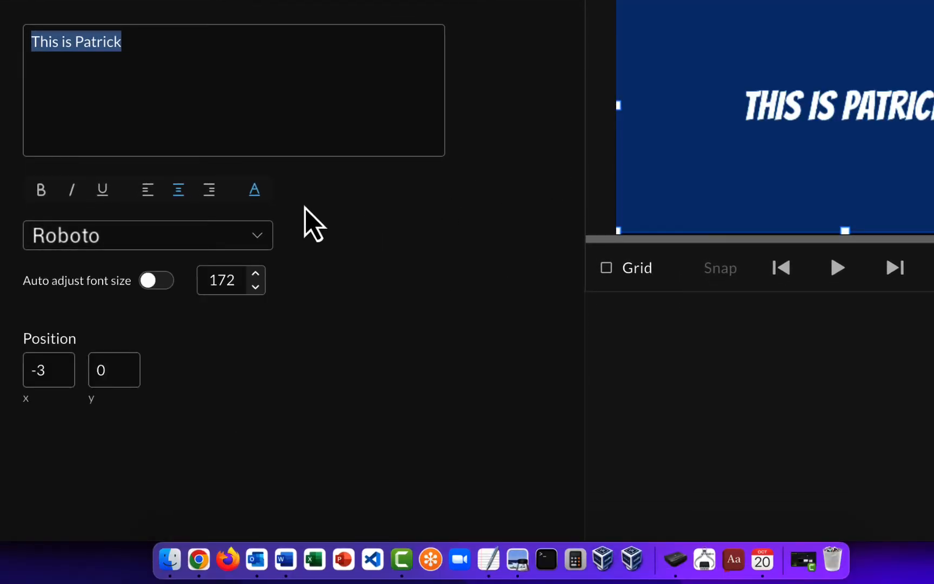
{"action": "left_click_drag", "start_coordinate": [253, 278], "coordinate": [253, 278]}
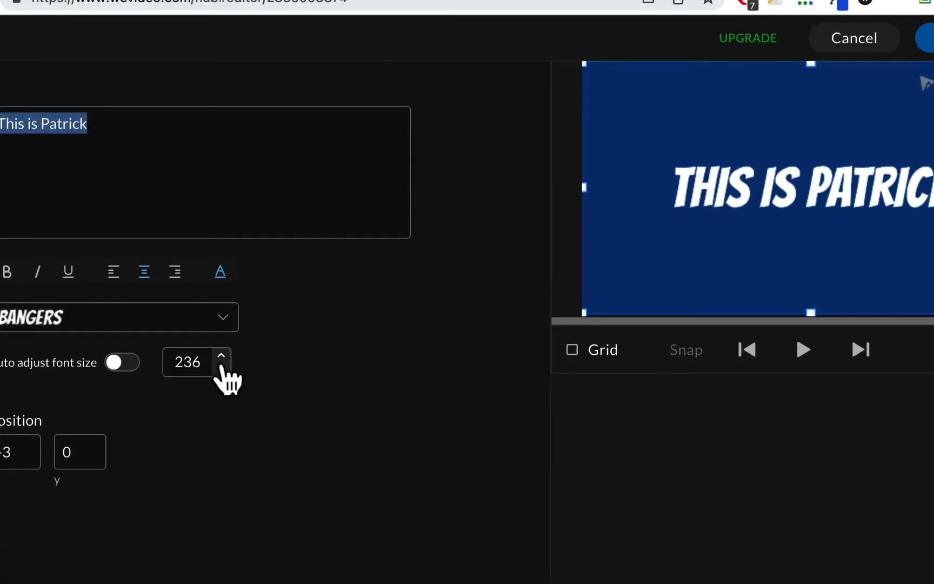
{"action": "left_click_drag", "start_coordinate": [221, 356], "coordinate": [221, 356]}
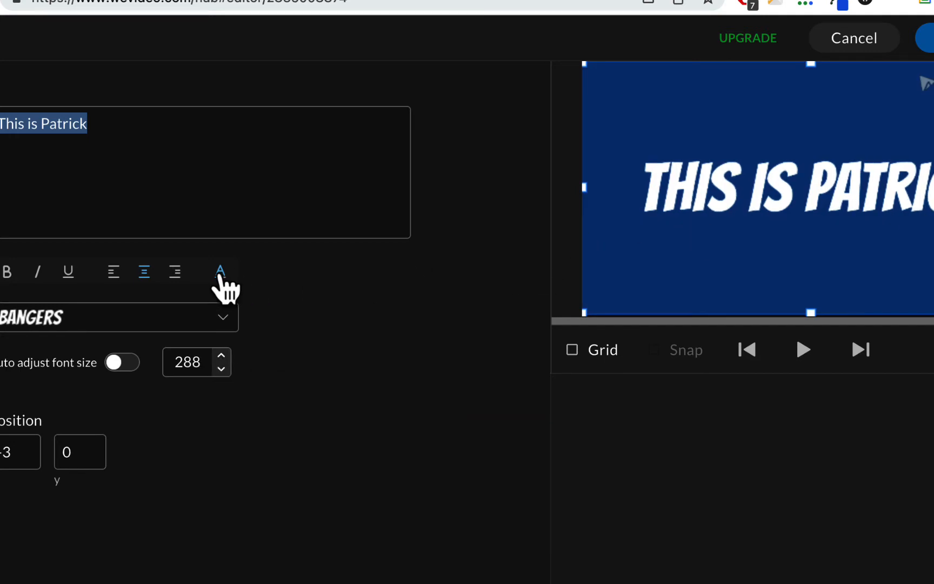
Step: Review the title's text and box colour settings, and save the clip changes
{"action": "left_click", "coordinate": [220, 272]}
{"action": "left_click", "coordinate": [234, 309]}
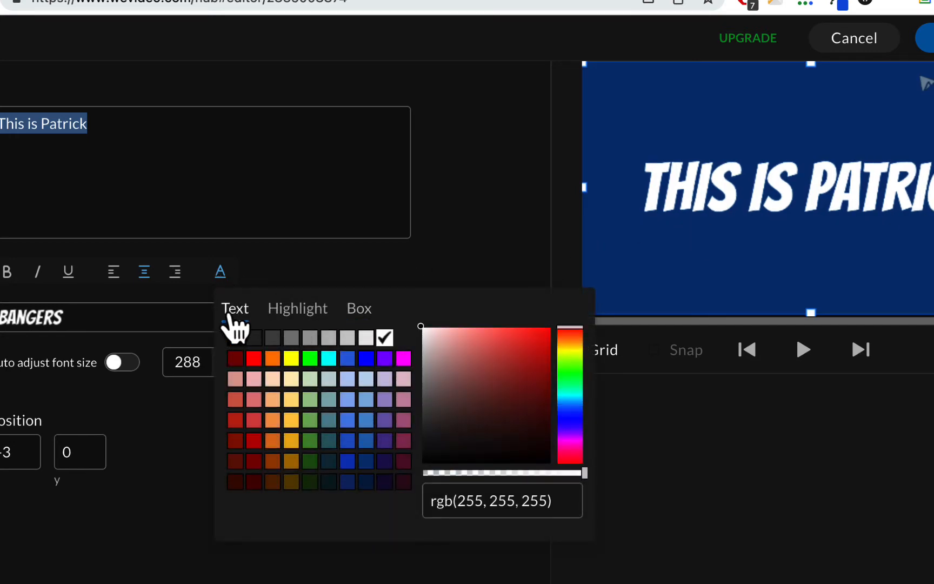
{"action": "left_click", "coordinate": [359, 310]}
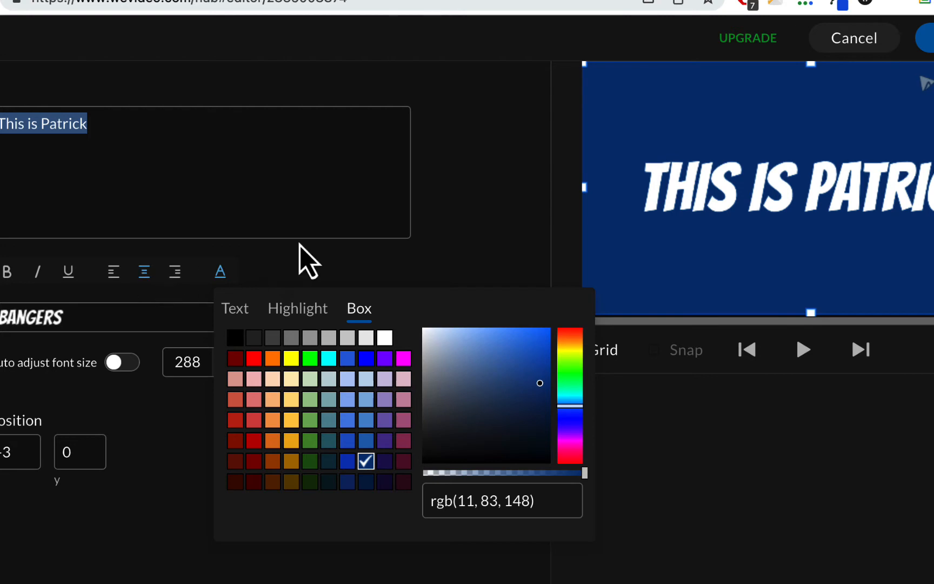
{"action": "left_click", "coordinate": [494, 197]}
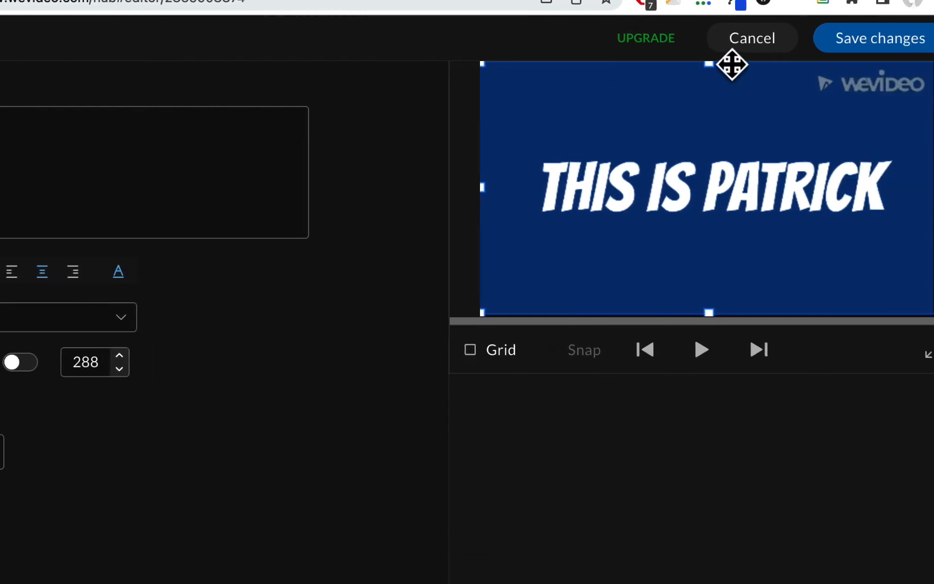
{"action": "left_click", "coordinate": [852, 39]}
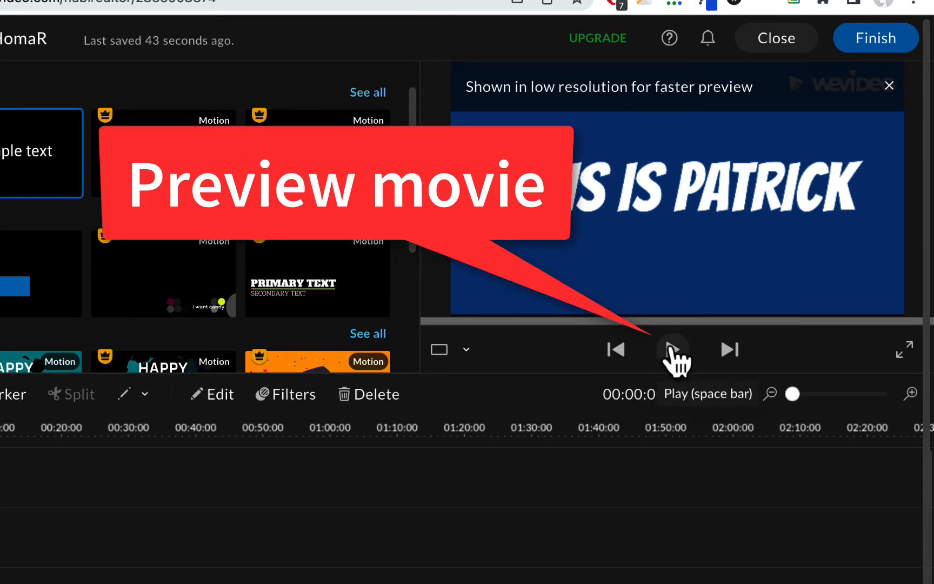
Step: Play a preview of the movie and inspect the title clip on the Video 1 track
{"action": "left_click", "coordinate": [672, 350]}
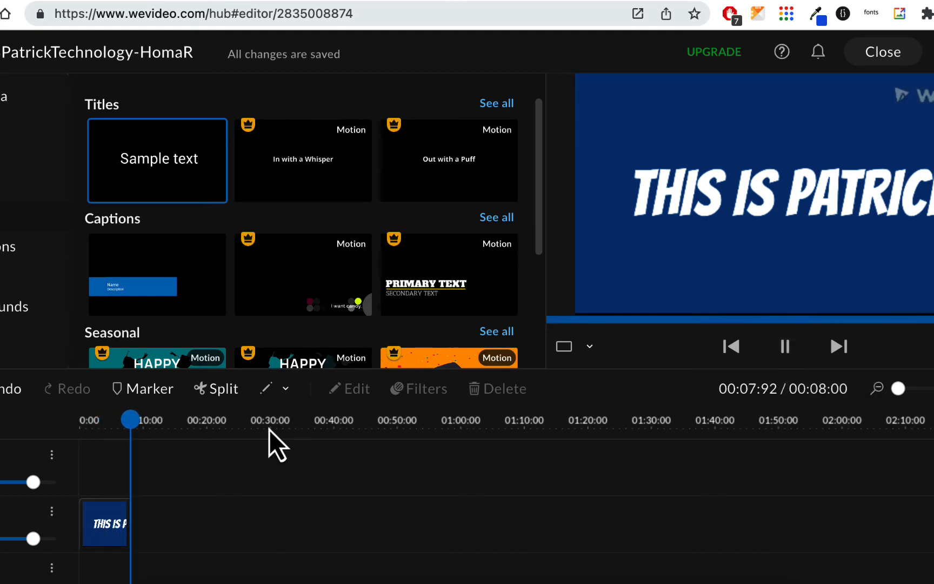
{"action": "right_click", "coordinate": [107, 534]}
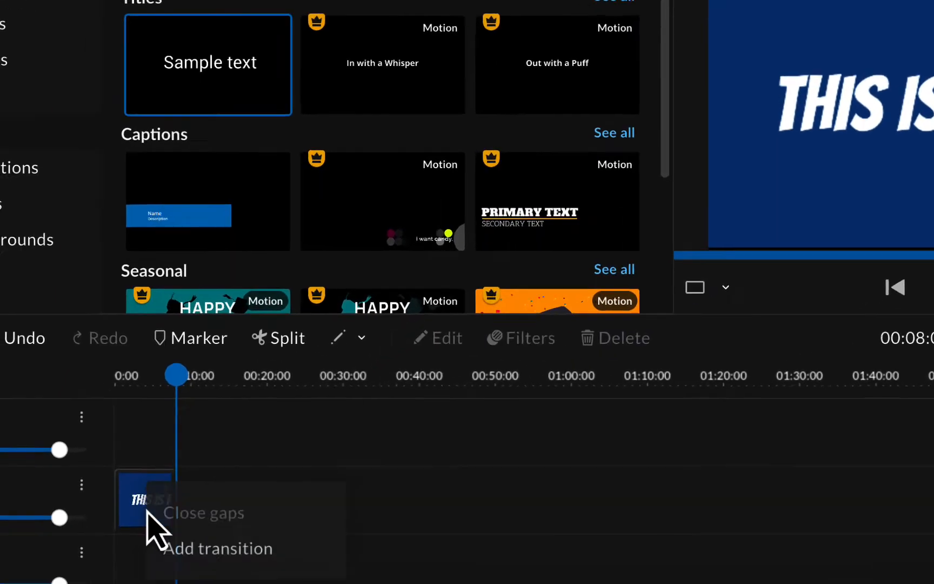
{"action": "left_click", "coordinate": [303, 498]}
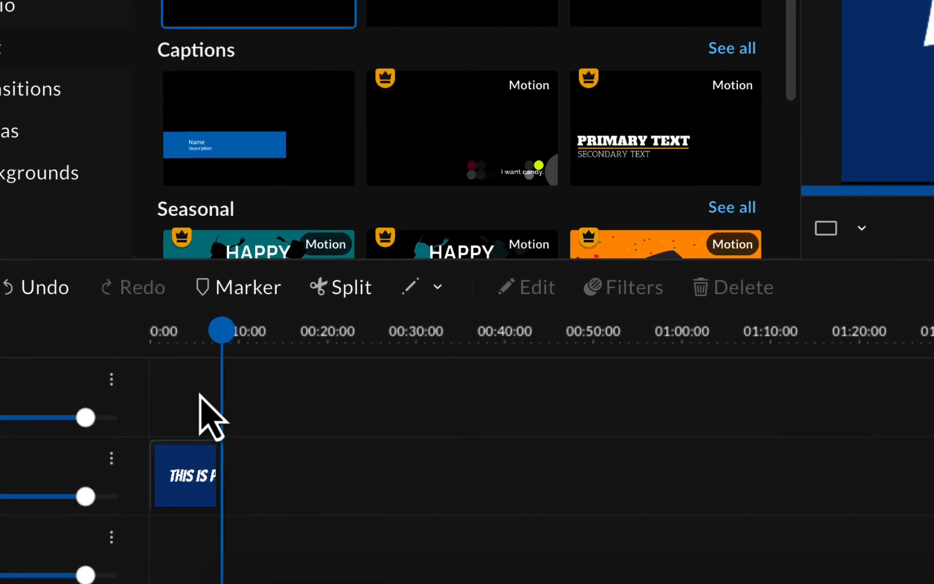
{"action": "left_click", "coordinate": [191, 476]}
{"action": "left_click", "coordinate": [239, 414]}
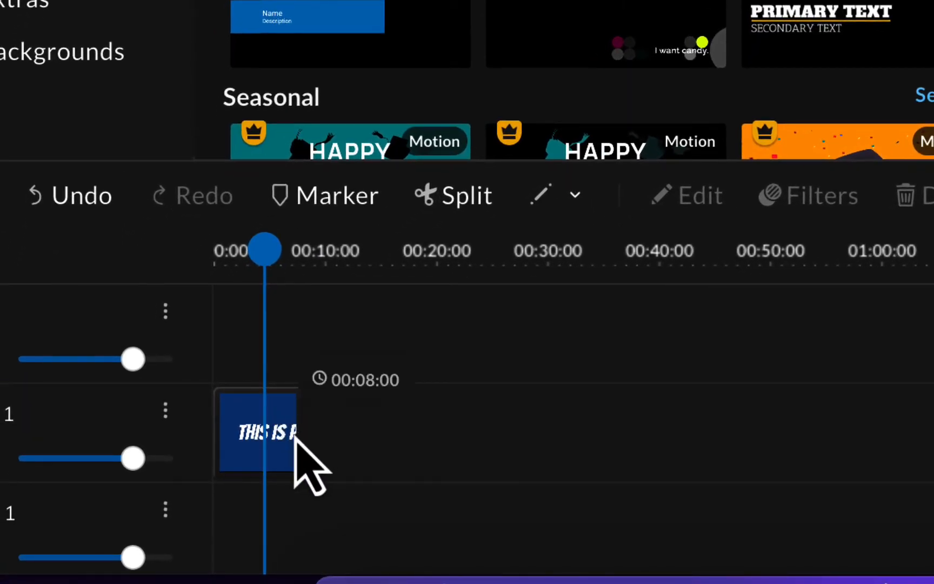
Step: Trim the end of the title clip on the Video 1 track to a length of about 3 seconds
{"action": "left_click", "coordinate": [264, 441]}
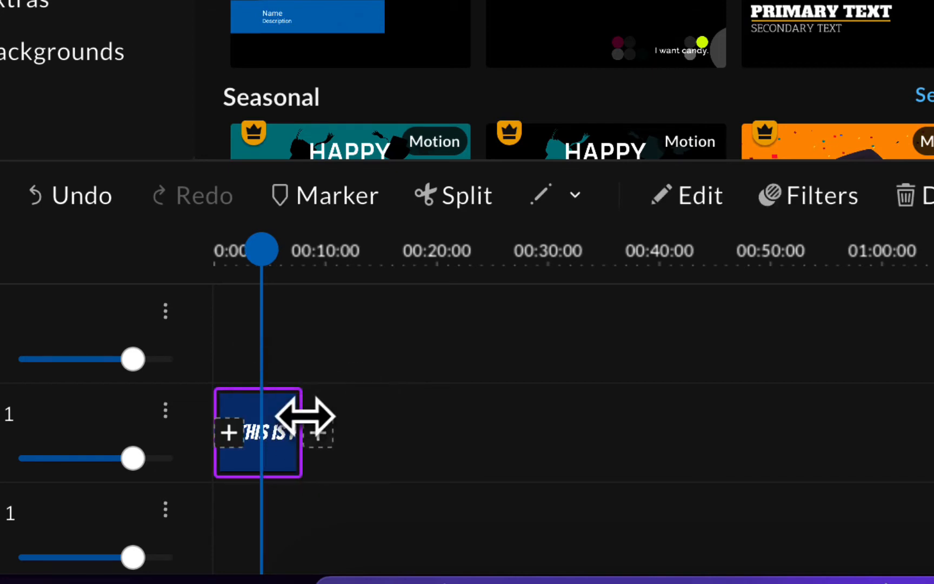
{"action": "left_click_drag", "start_coordinate": [305, 417], "coordinate": [271, 417]}
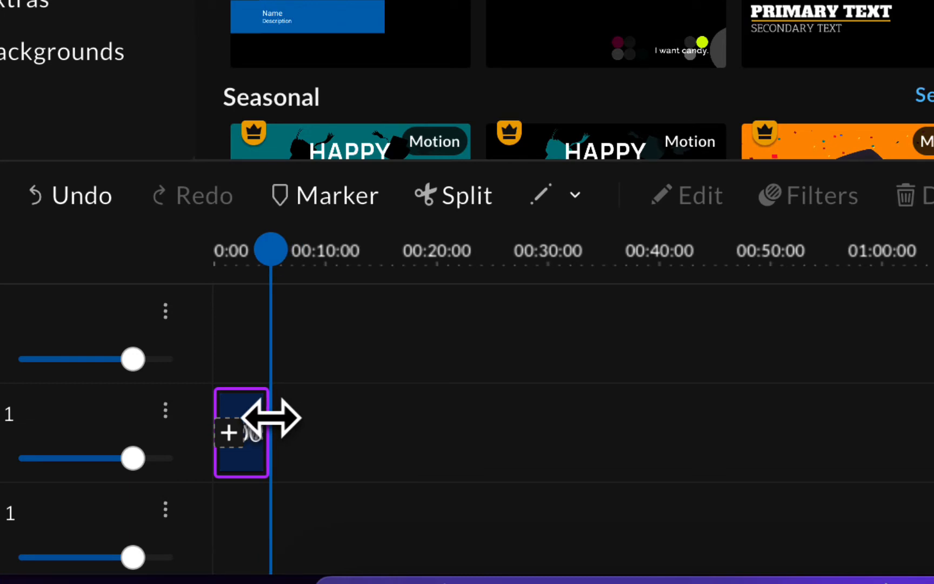
{"action": "left_click", "coordinate": [305, 385]}
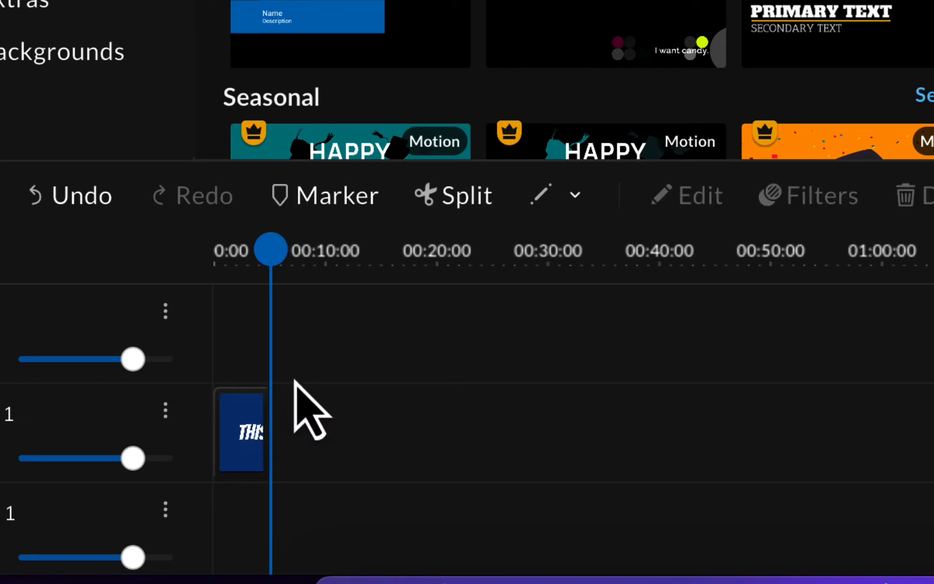
{"action": "left_click", "coordinate": [257, 406]}
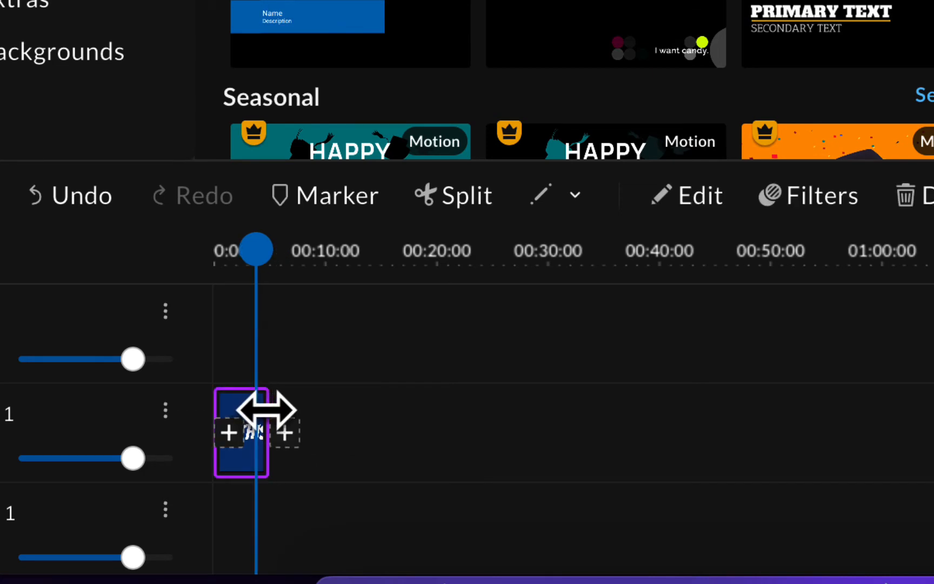
{"action": "left_click_drag", "start_coordinate": [265, 409], "coordinate": [248, 414]}
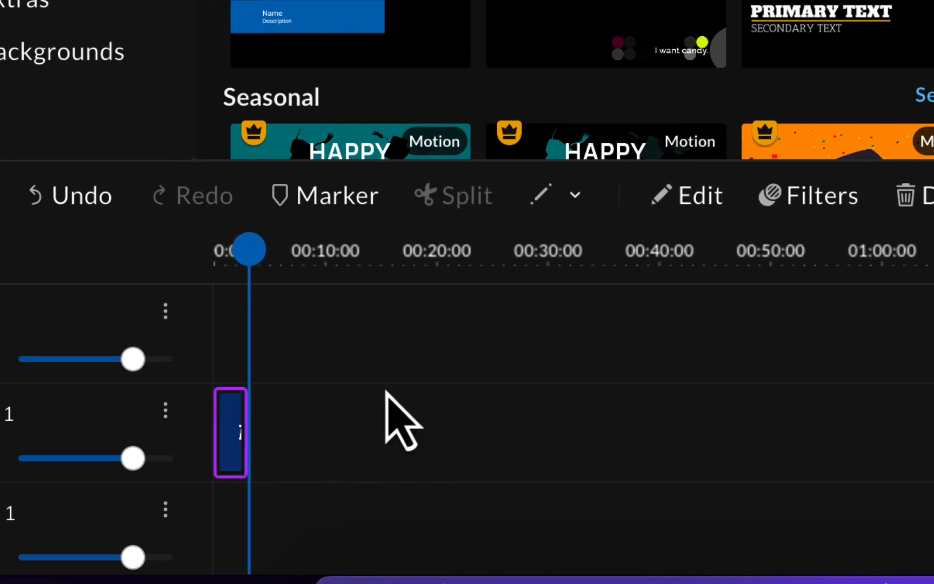
Step: Preview the shortened title from the start, then review its clip settings without saving changes
{"action": "left_click_drag", "start_coordinate": [254, 252], "coordinate": [207, 258]}
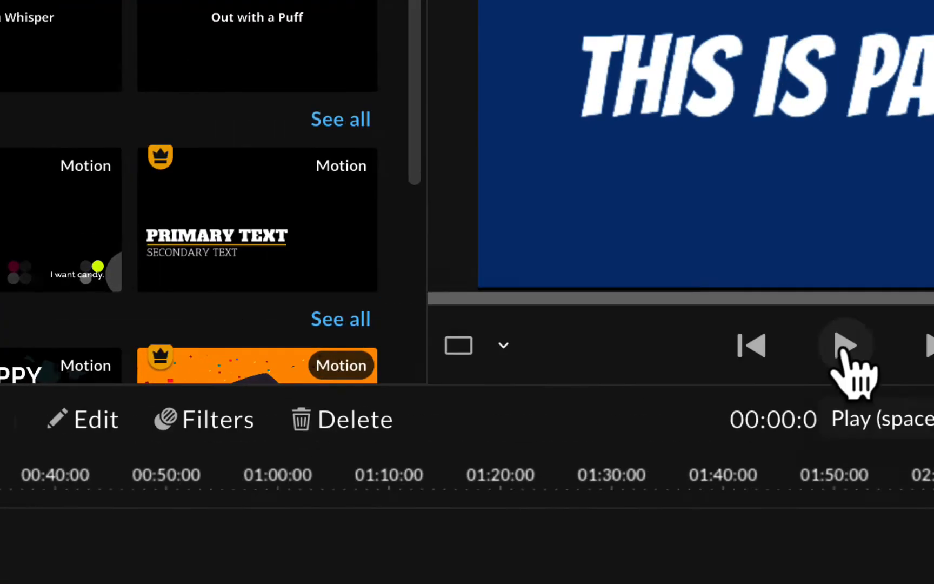
{"action": "left_click", "coordinate": [843, 349]}
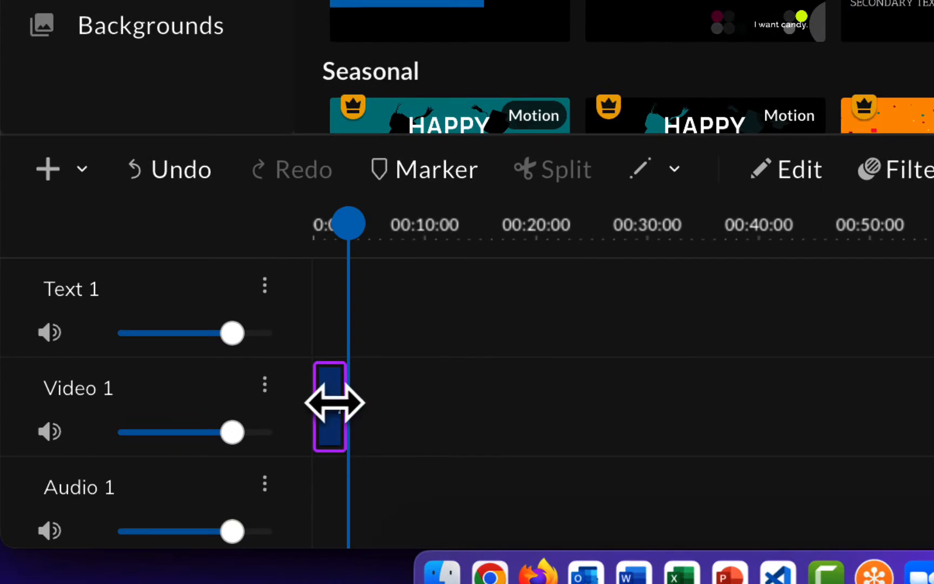
{"action": "double_click", "coordinate": [331, 400]}
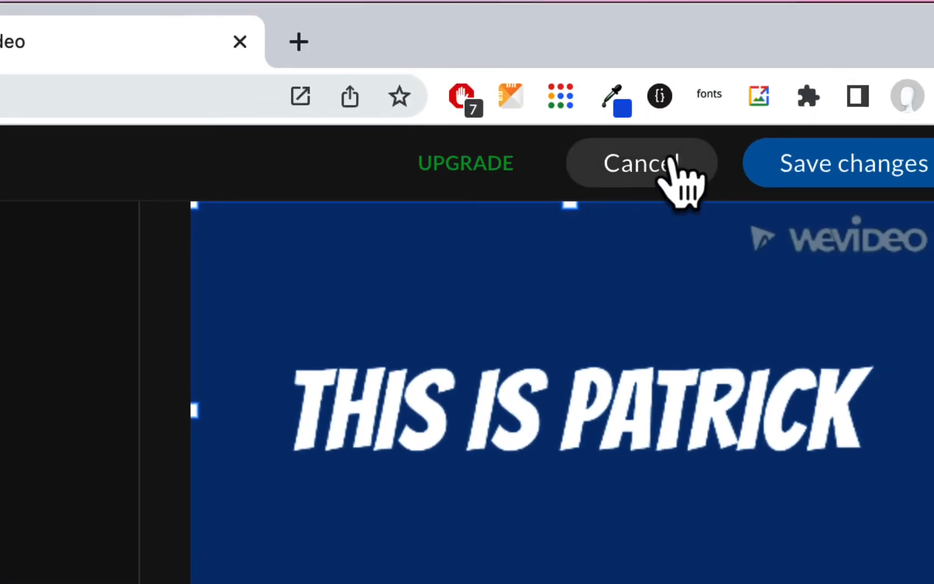
{"action": "left_click", "coordinate": [673, 163]}
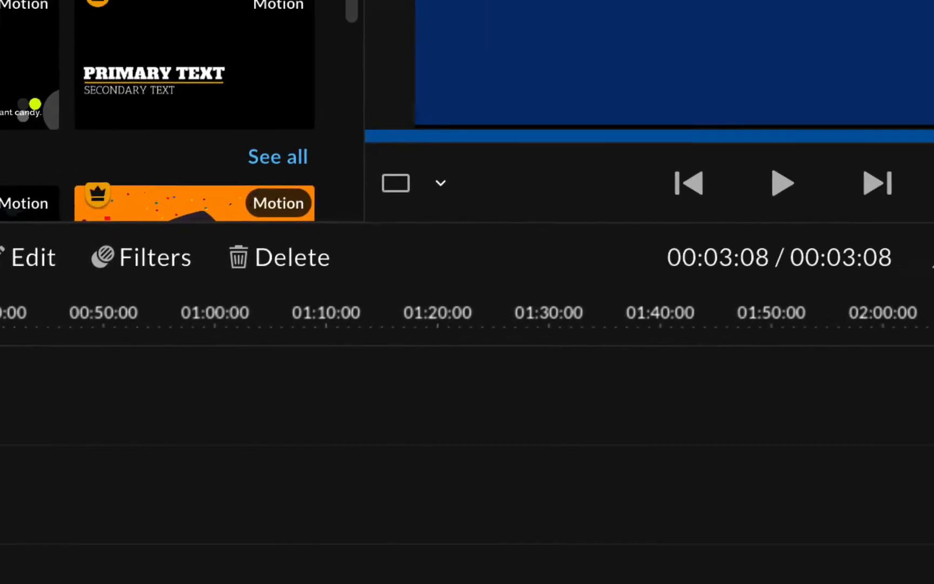
Step: Trim the end of the title clip on the Video 1 track to exactly 3 seconds
{"action": "left_click_drag", "start_coordinate": [702, 279], "coordinate": [707, 279]}
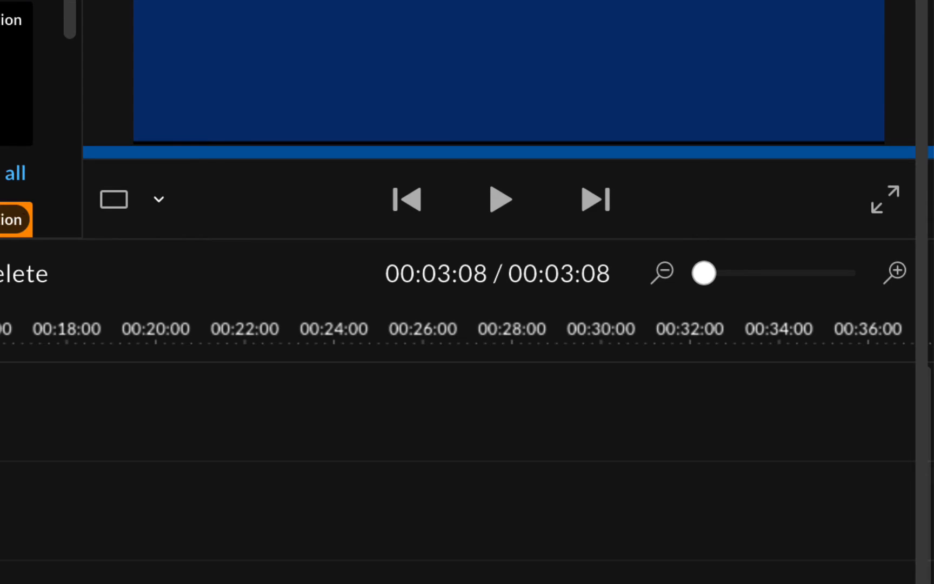
{"action": "left_click_drag", "start_coordinate": [453, 387], "coordinate": [444, 387]}
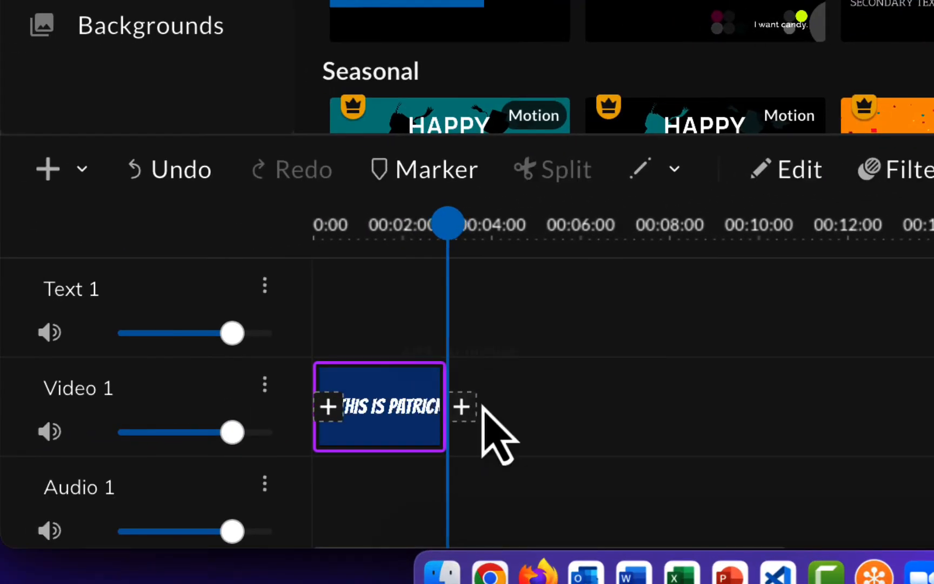
Step: Turn on the Fade animation for the title clip, save the changes and preview the movie from the start
{"action": "double_click", "coordinate": [393, 402]}
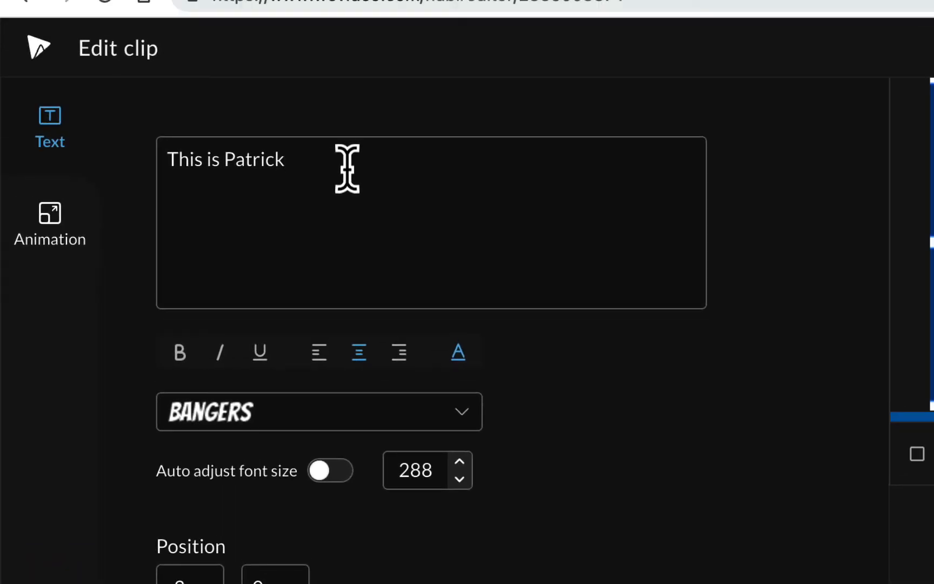
{"action": "left_click", "coordinate": [53, 225]}
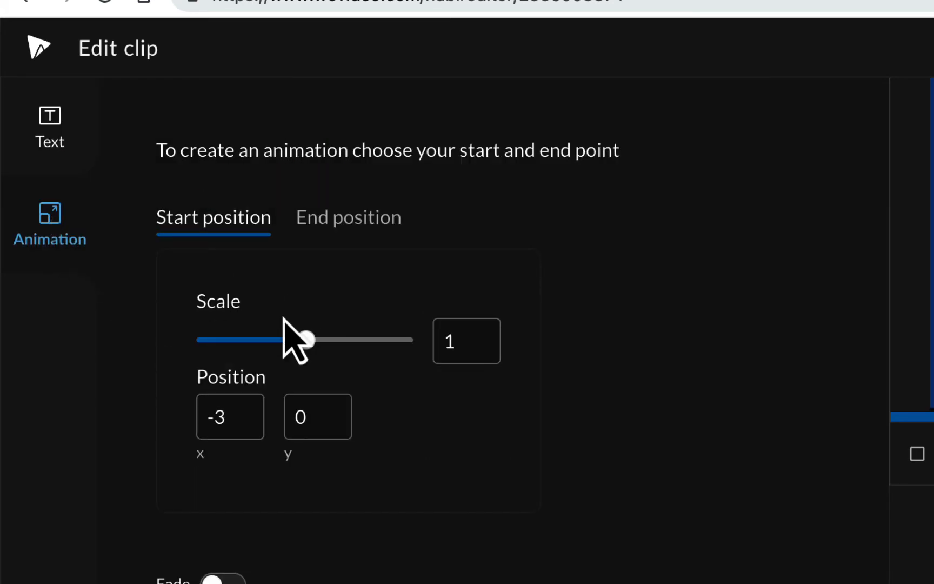
{"action": "left_click", "coordinate": [223, 580]}
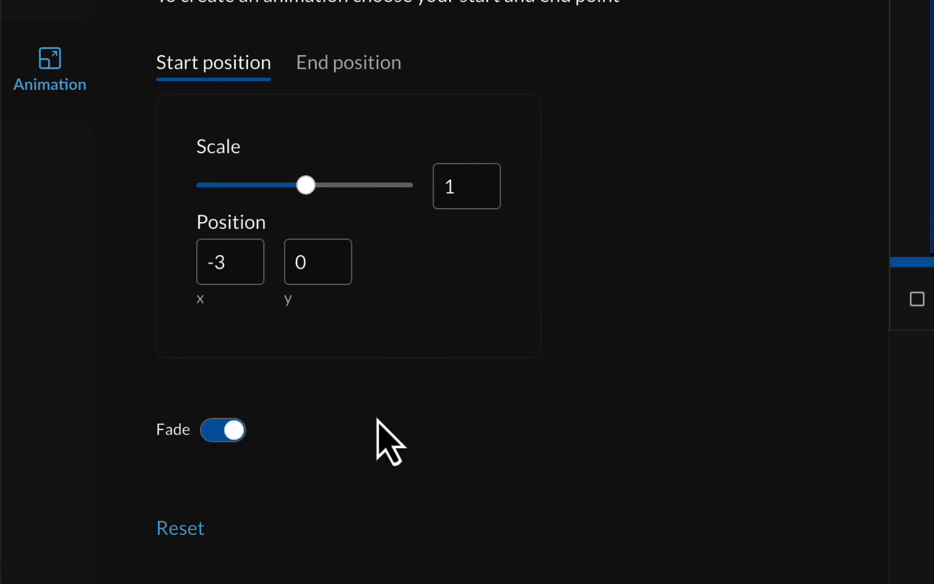
{"action": "left_click", "coordinate": [730, 413]}
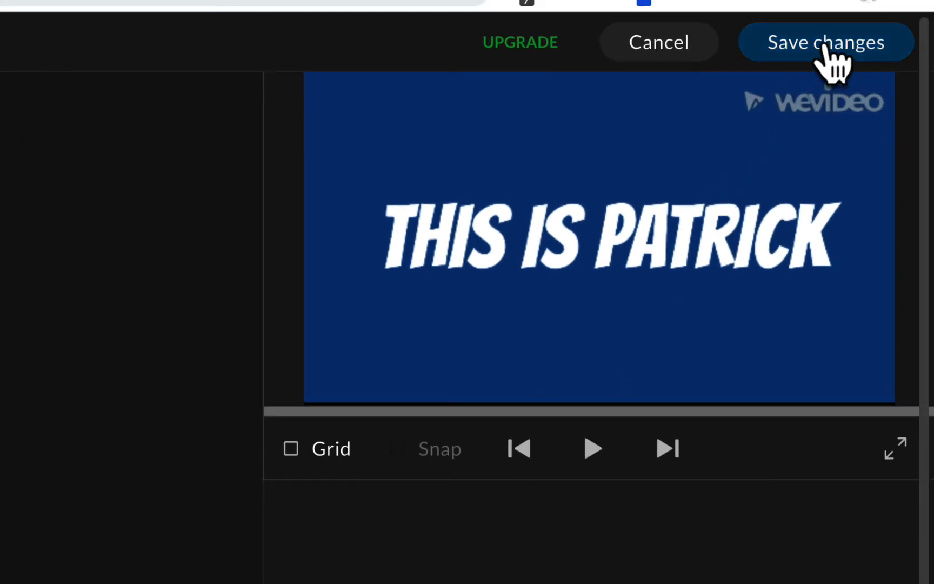
{"action": "left_click", "coordinate": [827, 62]}
{"action": "left_click_drag", "start_coordinate": [360, 321], "coordinate": [241, 324]}
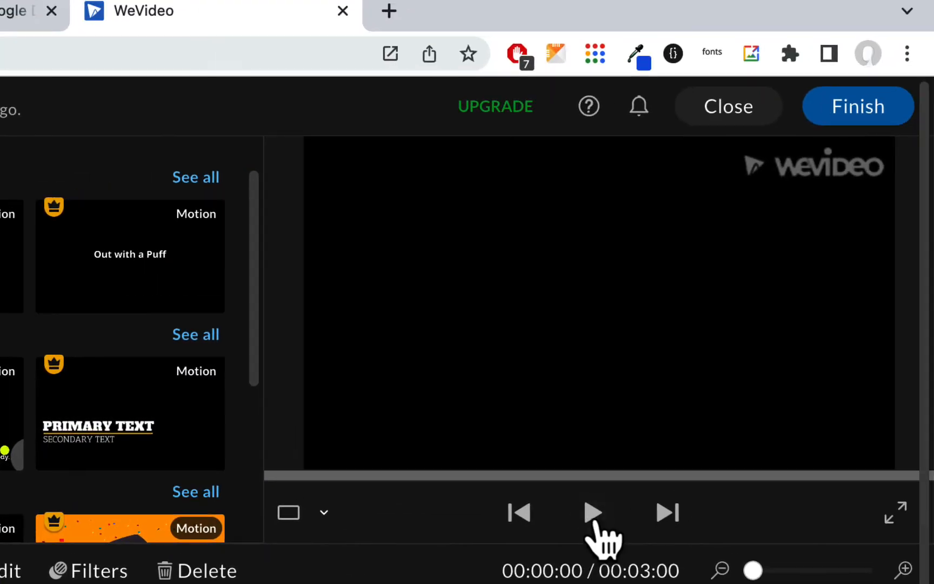
{"action": "left_click", "coordinate": [591, 516]}
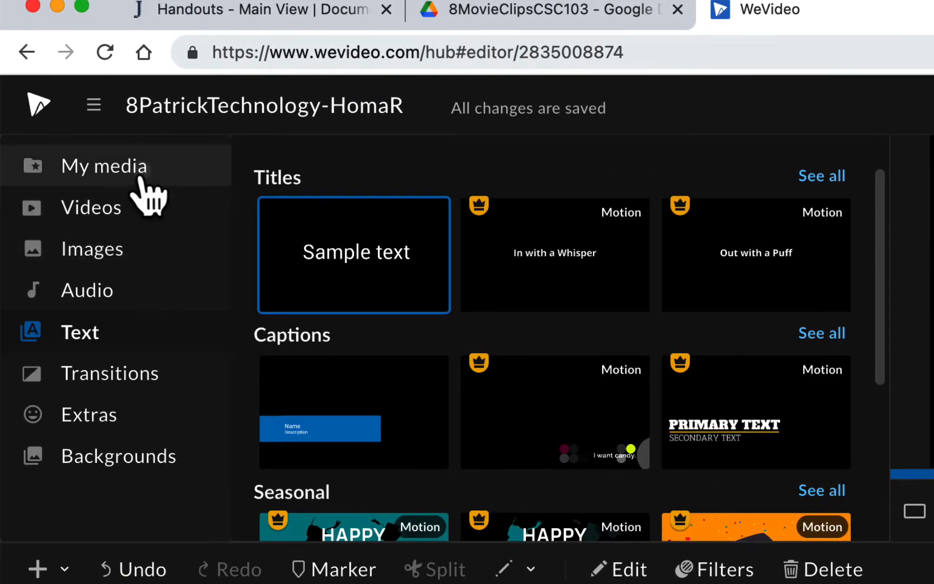
Step: Place the patrick-phone clip on the Video 1 track directly after the title clip
{"action": "left_click", "coordinate": [142, 179]}
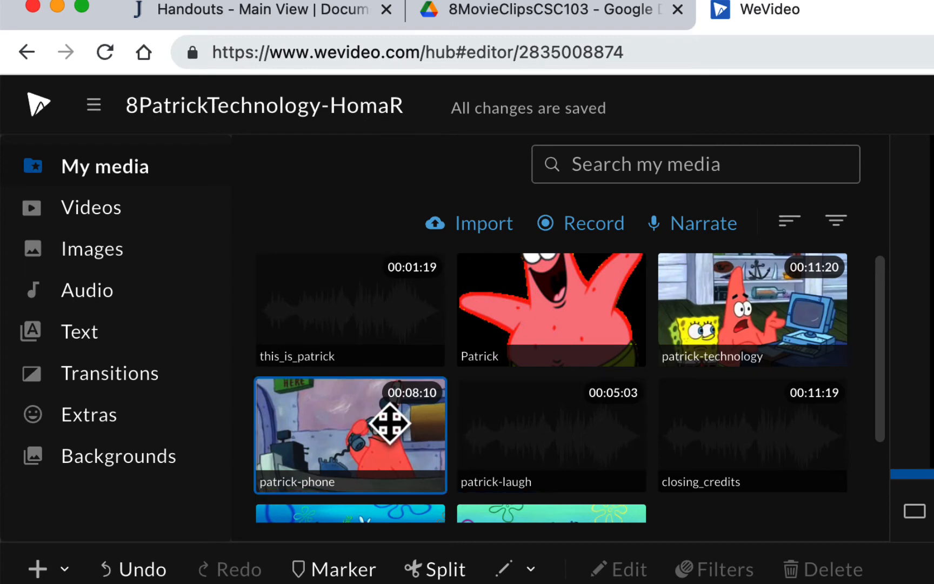
{"action": "left_click_drag", "start_coordinate": [388, 424], "coordinate": [577, 583]}
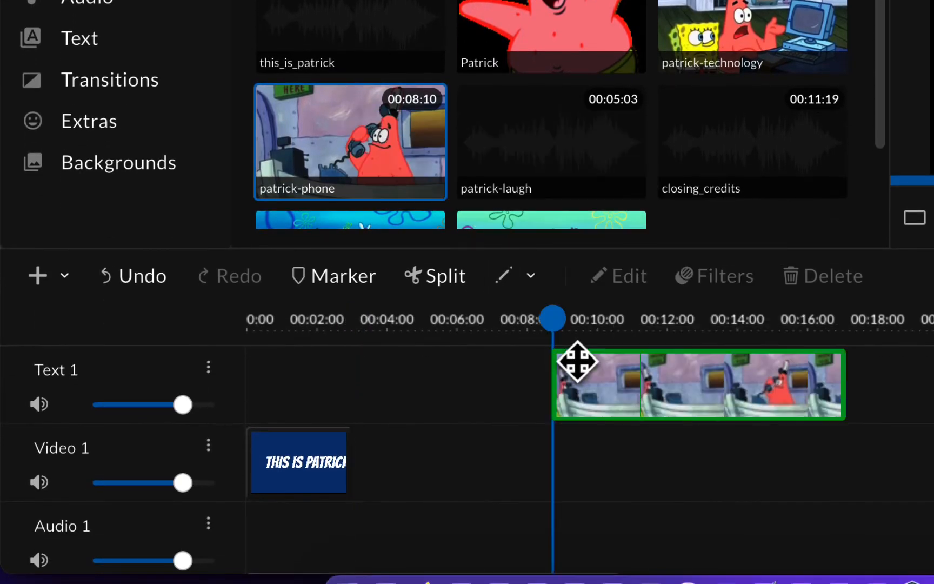
{"action": "left_click_drag", "start_coordinate": [577, 361], "coordinate": [375, 469]}
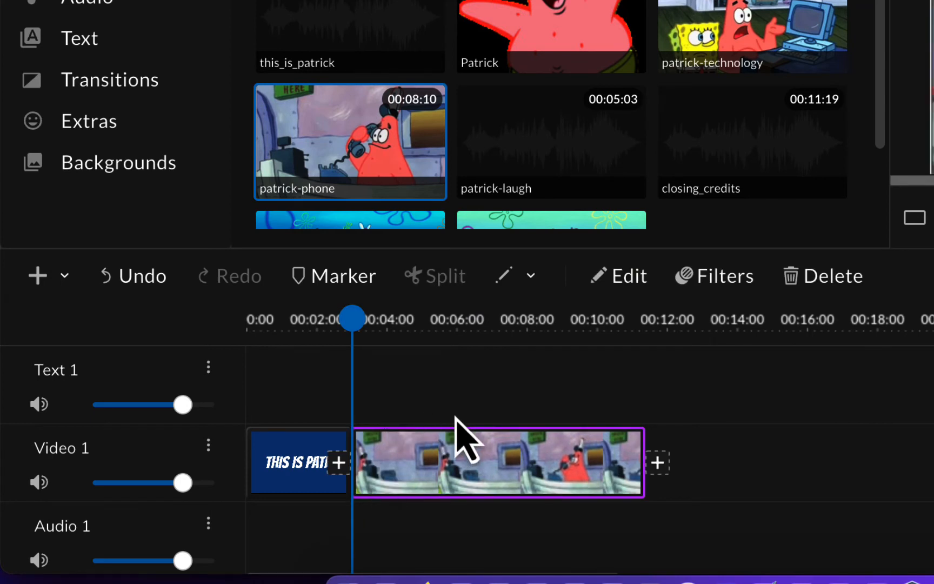
Step: Preview the cut from the title to the patrick-phone clip, starting at about 2 seconds
{"action": "left_click_drag", "start_coordinate": [357, 319], "coordinate": [316, 319]}
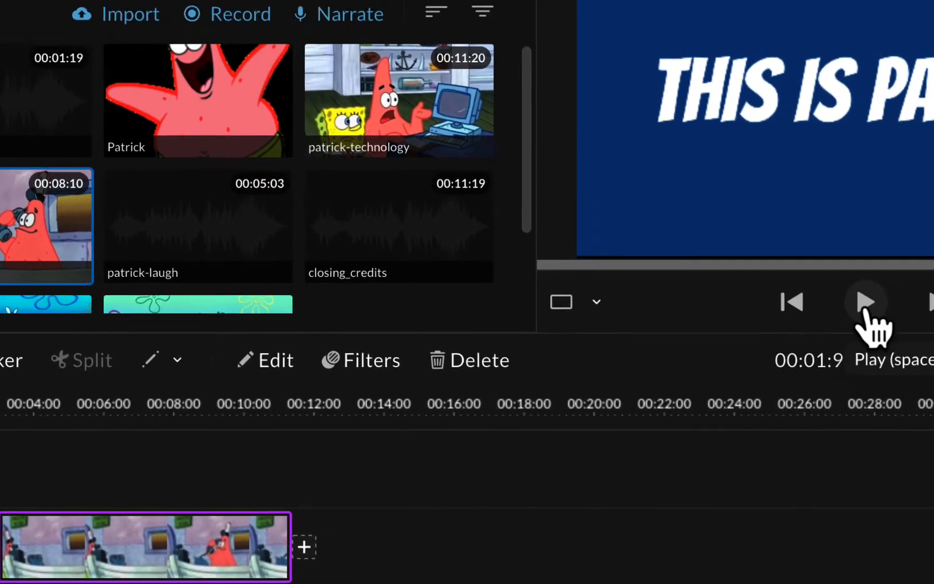
{"action": "left_click", "coordinate": [866, 305]}
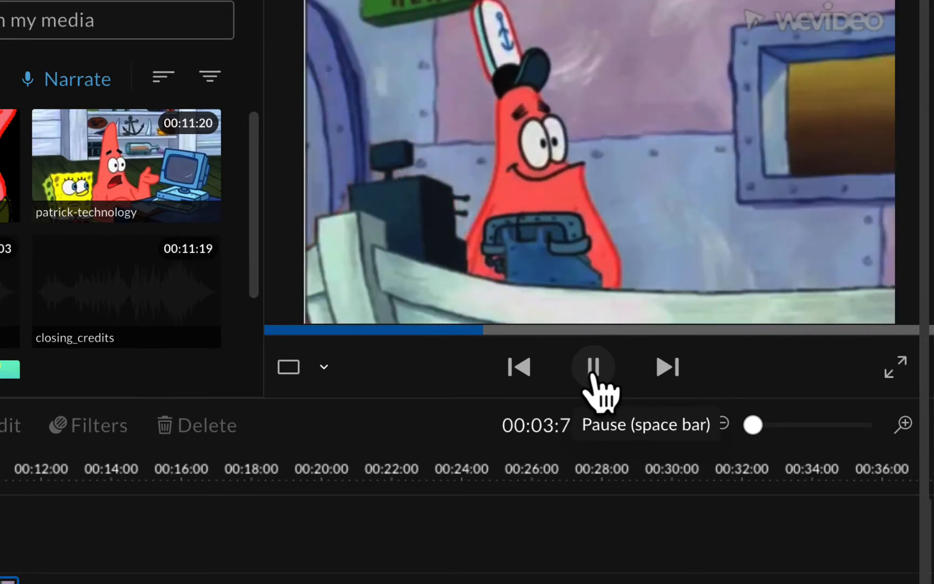
{"action": "left_click", "coordinate": [594, 370]}
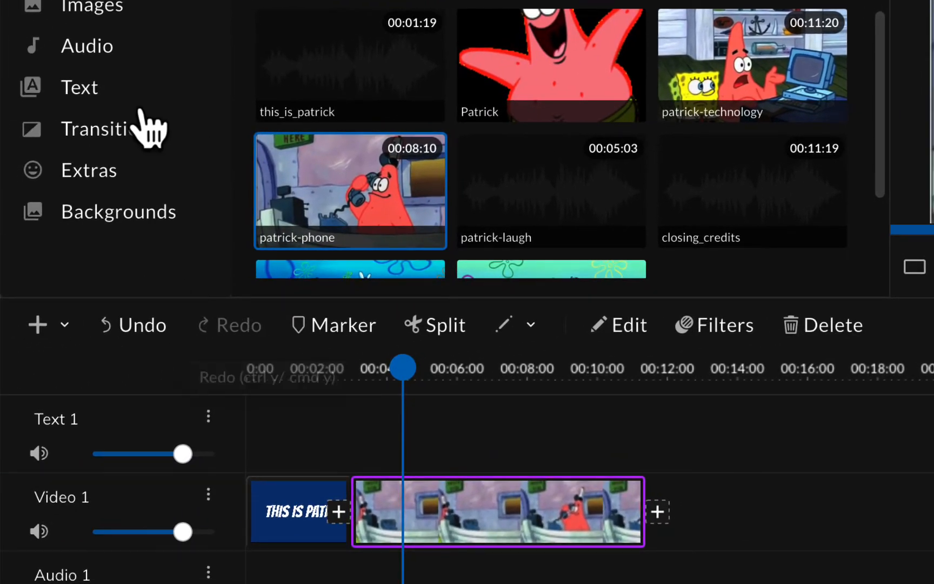
Step: Add a Cross dissolve transition between the title and the patrick-phone clip, and preview it
{"action": "left_click", "coordinate": [132, 132]}
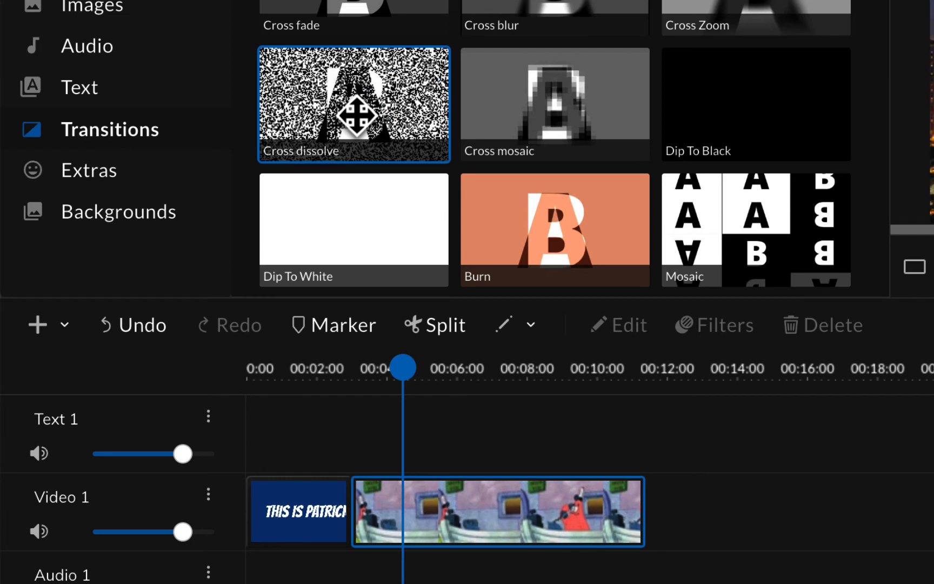
{"action": "left_click_drag", "start_coordinate": [357, 115], "coordinate": [357, 500]}
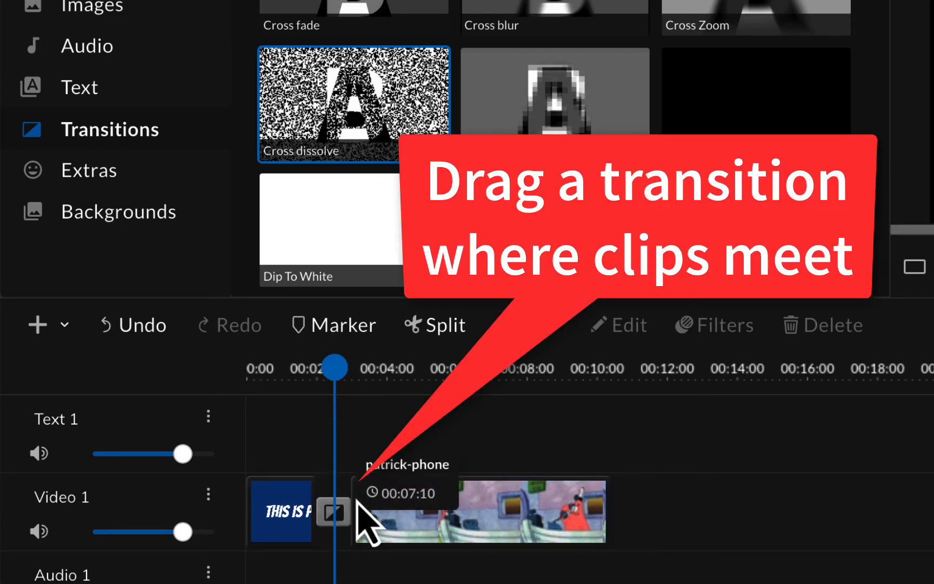
{"action": "left_click_drag", "start_coordinate": [338, 367], "coordinate": [271, 366]}
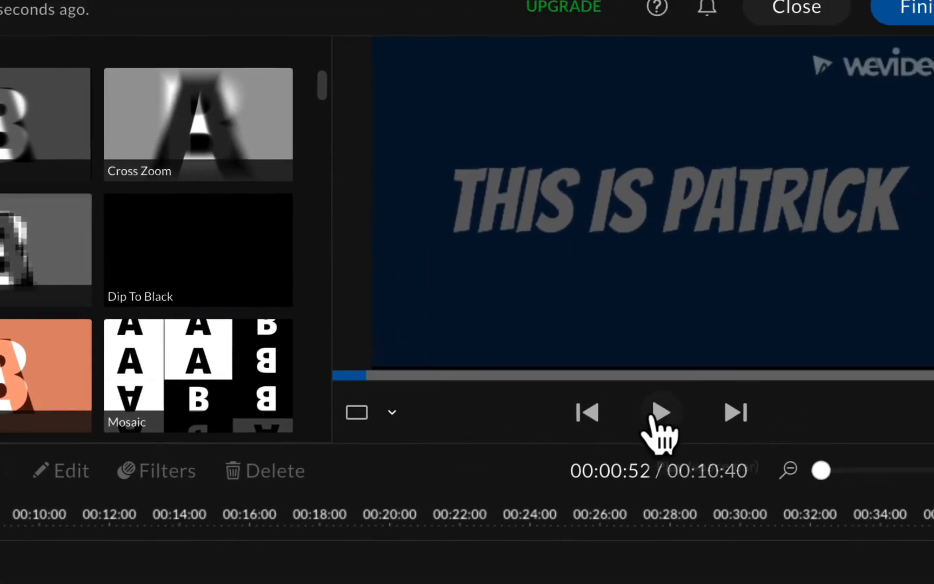
{"action": "left_click", "coordinate": [659, 412]}
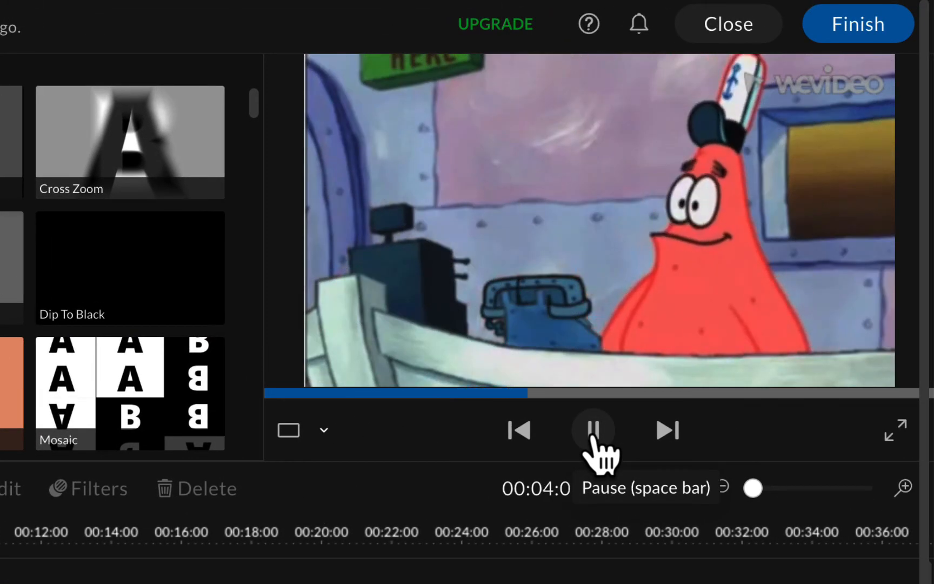
{"action": "left_click", "coordinate": [593, 432]}
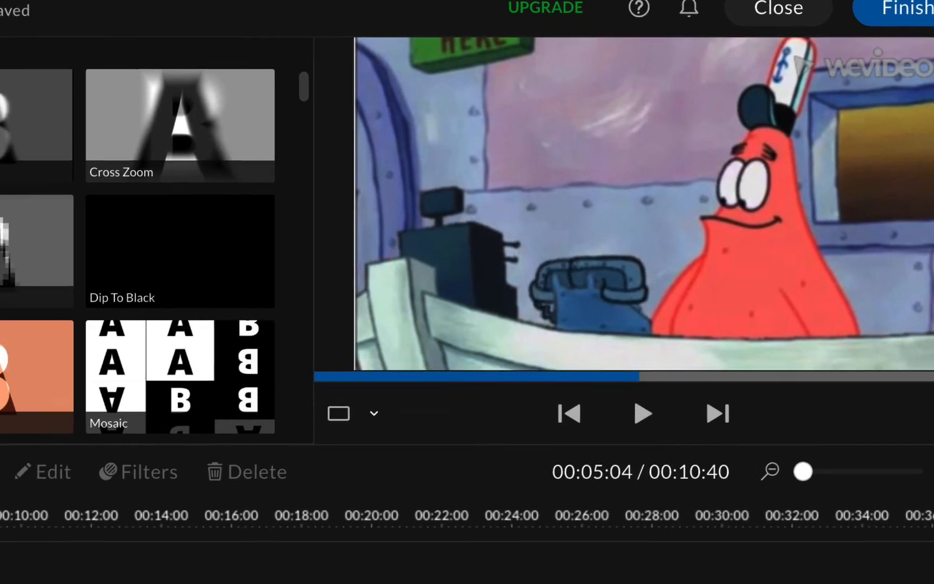
Step: Place the patrick-technology clip on the Video 1 track so that it directly follows the patrick-phone clip
{"action": "left_click", "coordinate": [0, 85]}
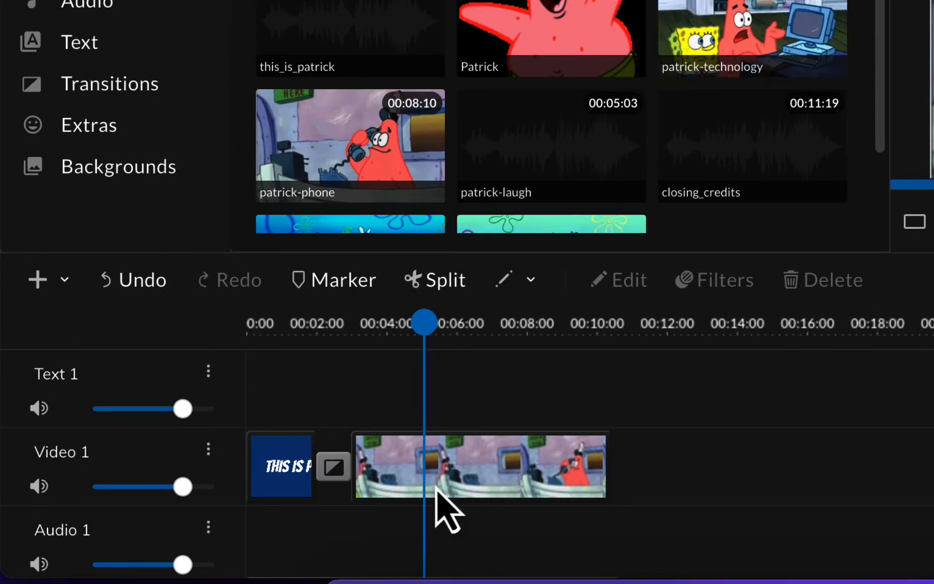
{"action": "left_click_drag", "start_coordinate": [751, 37], "coordinate": [676, 464]}
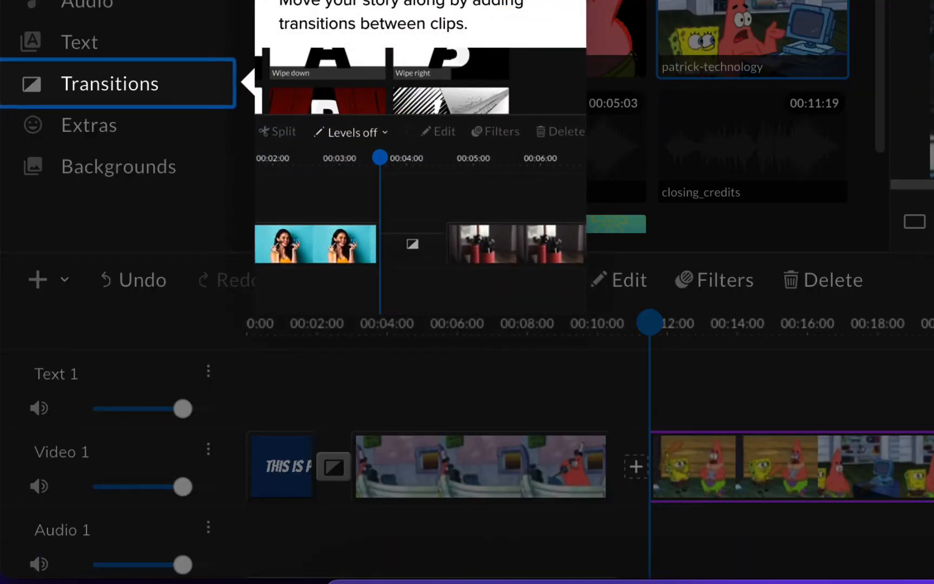
{"action": "key", "text": "Escape"}
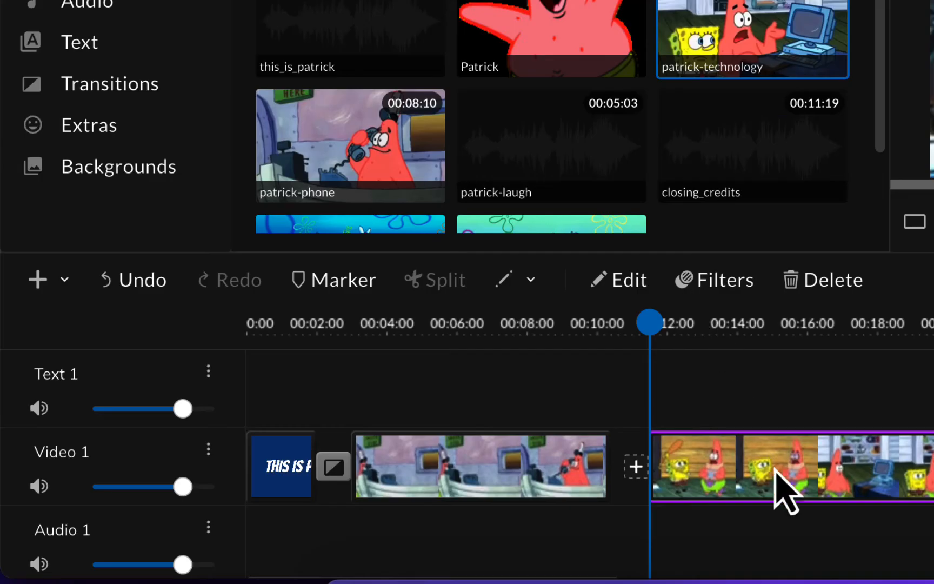
{"action": "left_click_drag", "start_coordinate": [781, 468], "coordinate": [747, 467]}
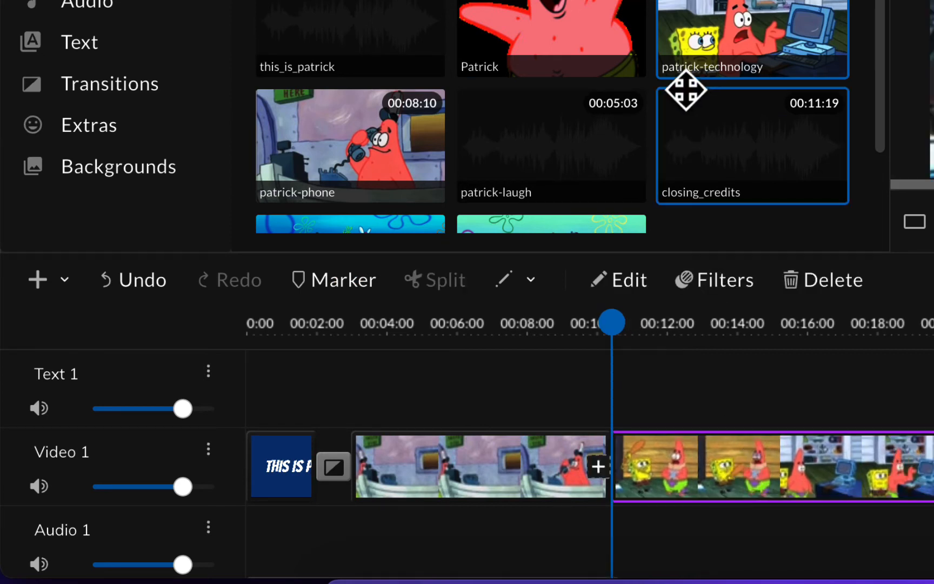
Step: Browse the available transitions and add Cross blur between the patrick-phone and patrick-technology clips on the Video 1 track
{"action": "scroll", "coordinate": [690, 70], "scroll_direction": "down", "scroll_amount": 2}
{"action": "scroll", "coordinate": [690, 70], "scroll_direction": "up", "scroll_amount": 2}
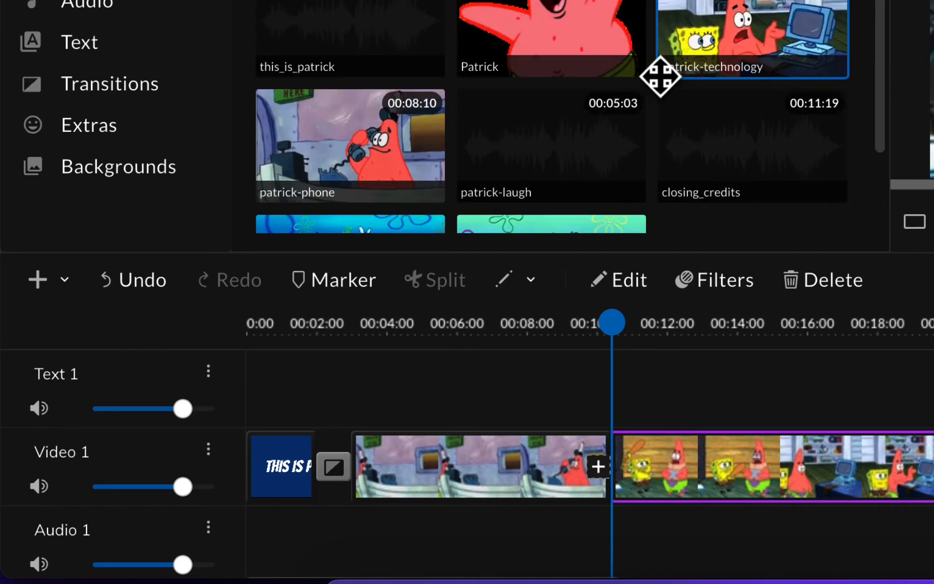
{"action": "left_click", "coordinate": [129, 85]}
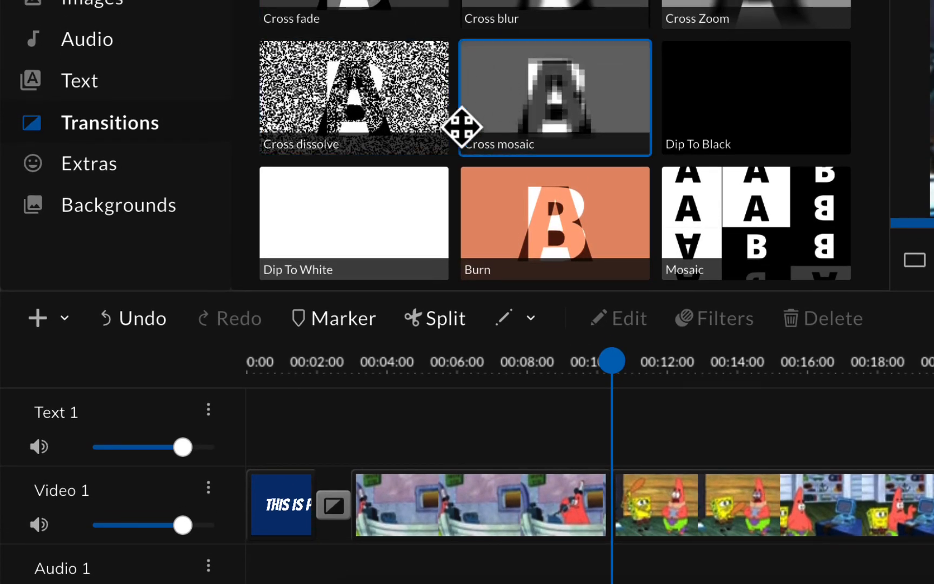
{"action": "scroll", "coordinate": [513, 150], "scroll_direction": "down", "scroll_amount": 5}
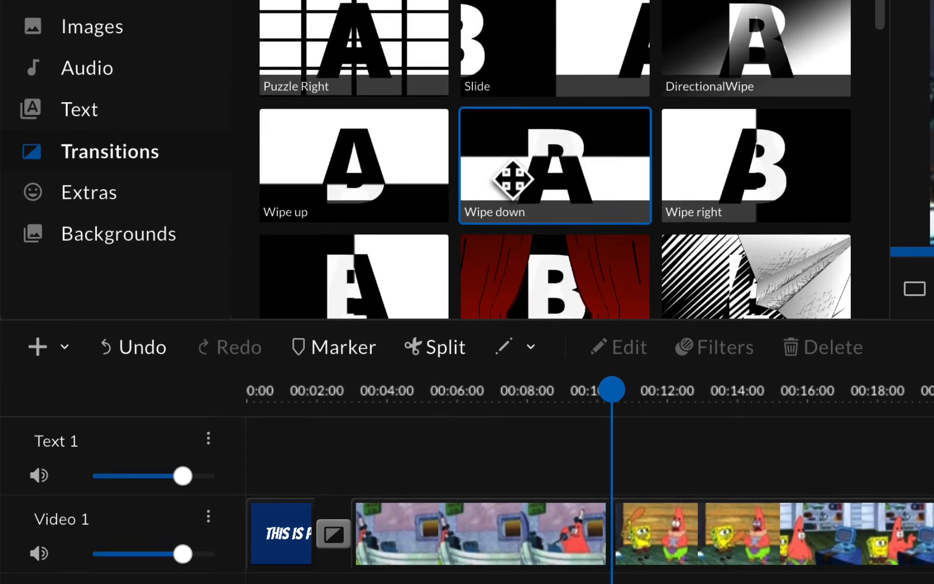
{"action": "scroll", "coordinate": [512, 152], "scroll_direction": "down", "scroll_amount": 3}
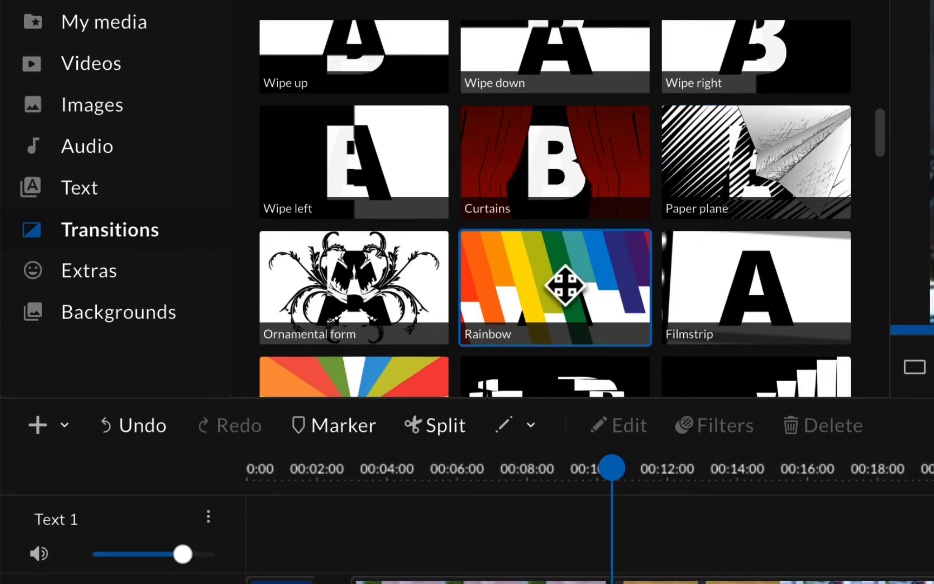
{"action": "scroll", "coordinate": [565, 285], "scroll_direction": "down", "scroll_amount": 3}
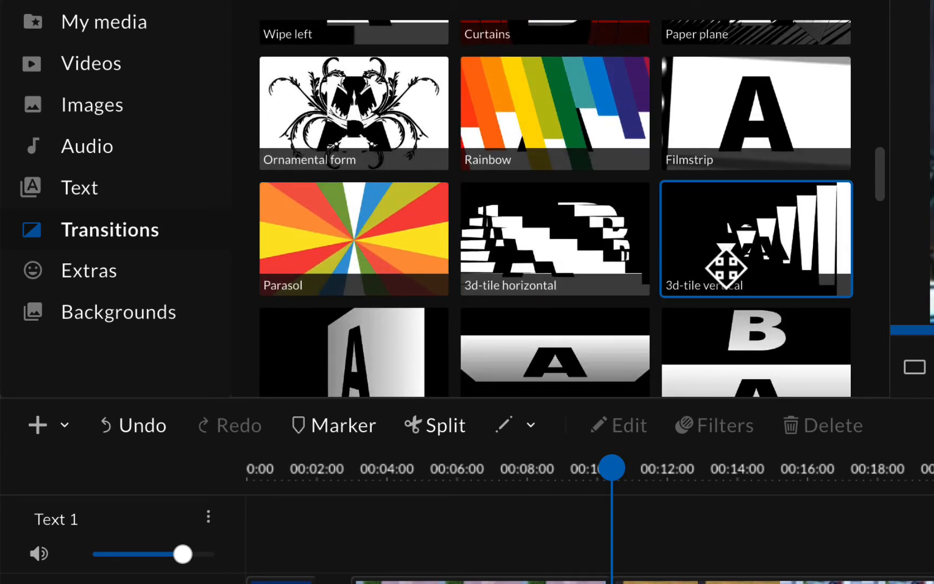
{"action": "scroll", "coordinate": [726, 268], "scroll_direction": "up", "scroll_amount": 5}
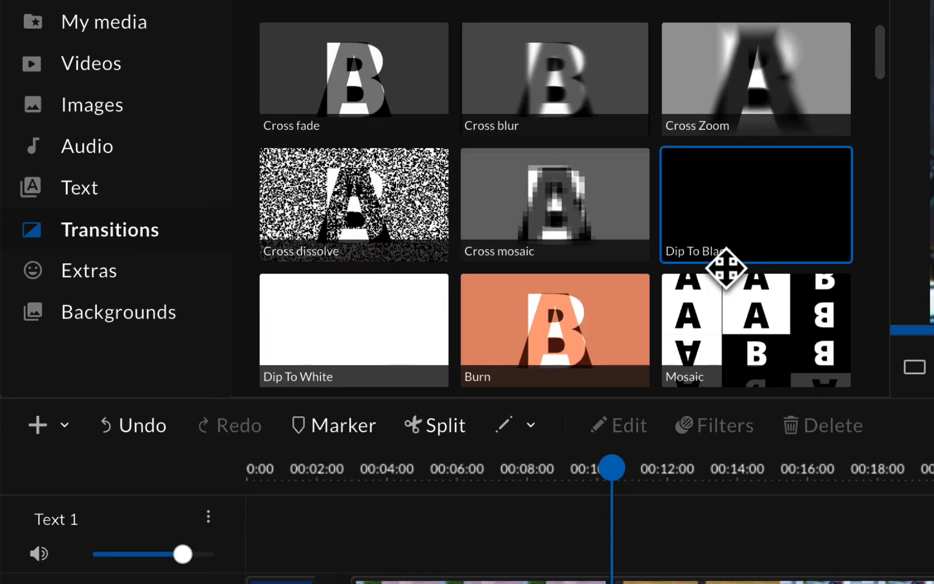
{"action": "left_click_drag", "start_coordinate": [547, 73], "coordinate": [632, 549]}
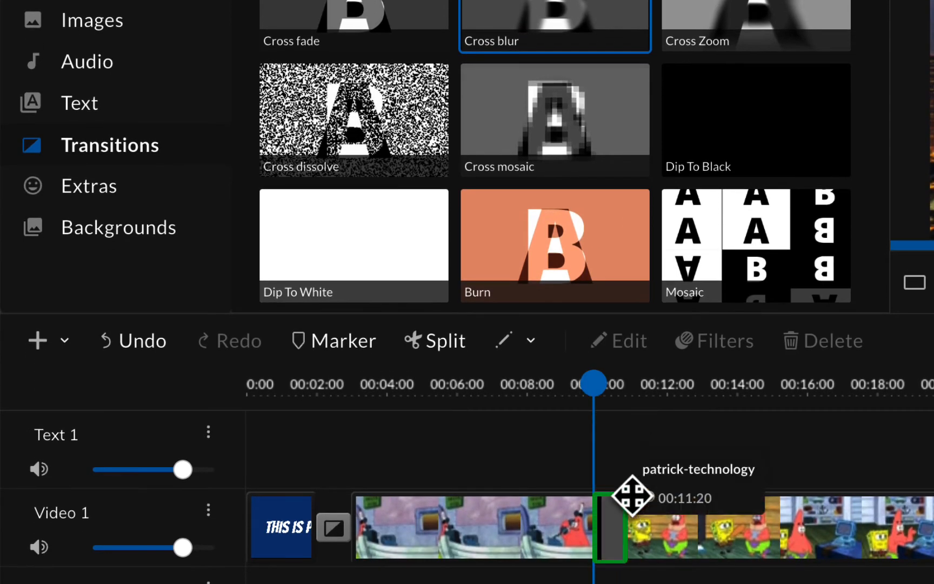
{"action": "left_click_drag", "start_coordinate": [632, 494], "coordinate": [615, 522]}
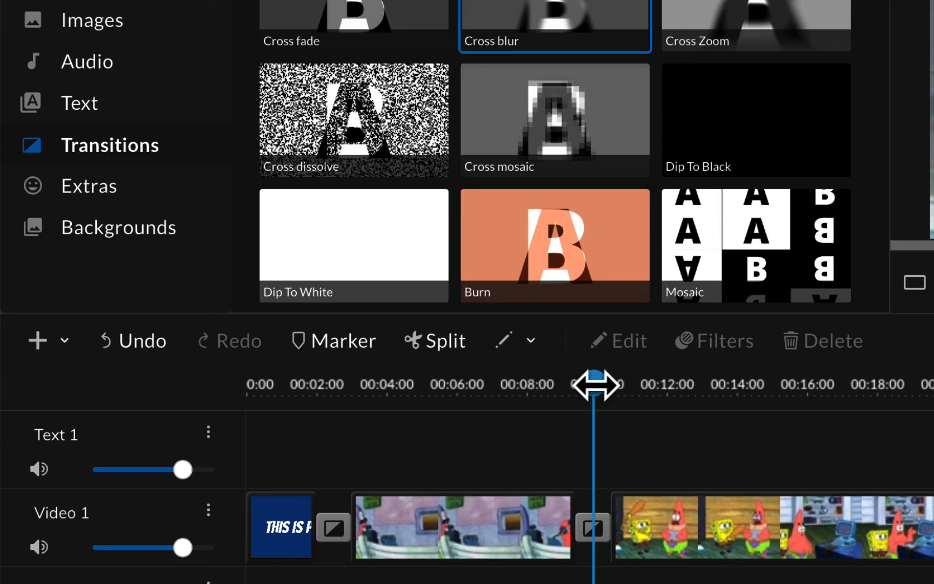
Step: Play the timeline from the beginning to preview the title's transition into the patrick-phone clip
{"action": "left_click_drag", "start_coordinate": [595, 385], "coordinate": [238, 394]}
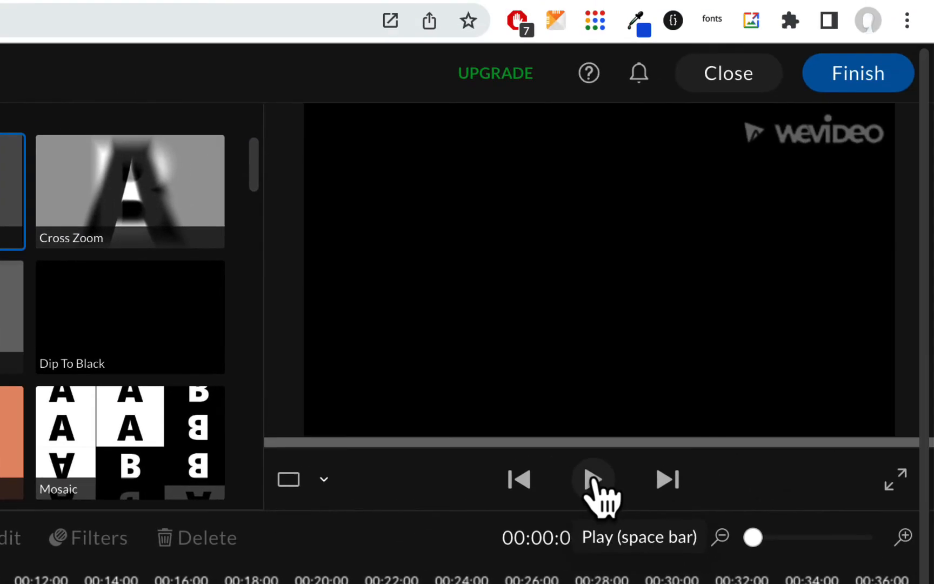
{"action": "left_click", "coordinate": [594, 480]}
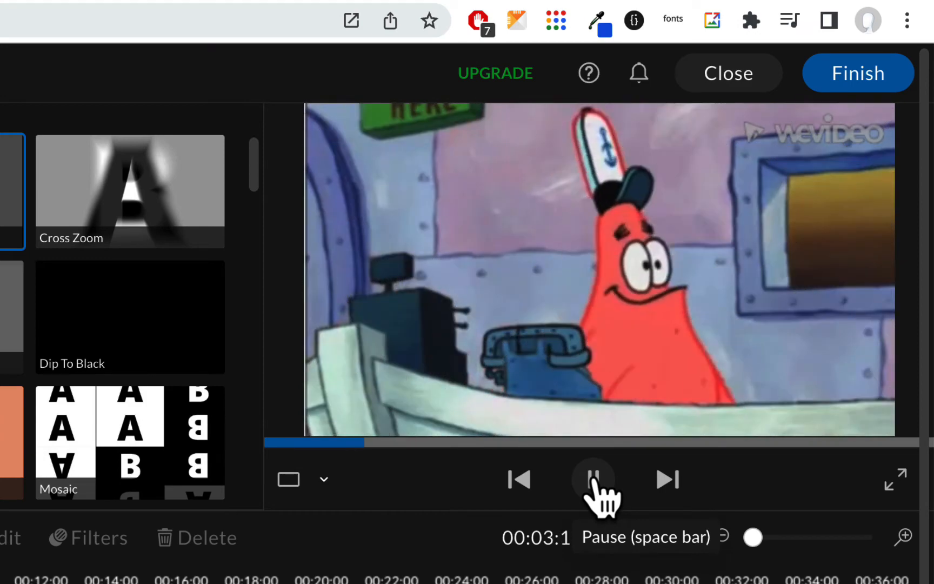
{"action": "left_click", "coordinate": [594, 480]}
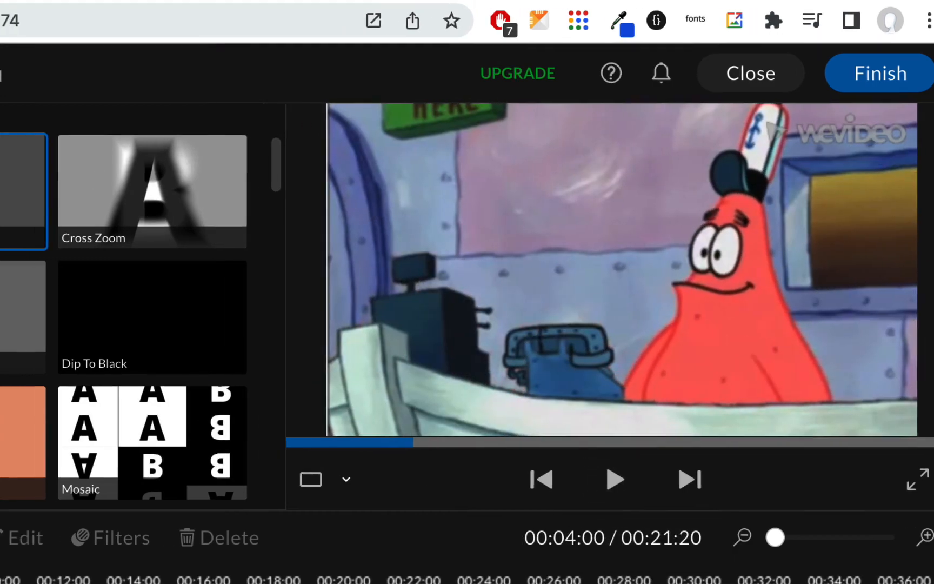
Step: Place the this_is_patrick sound from the imported media on the Audio 1 track beneath the opening title
{"action": "left_click", "coordinate": [87, 262]}
{"action": "left_click", "coordinate": [126, 146]}
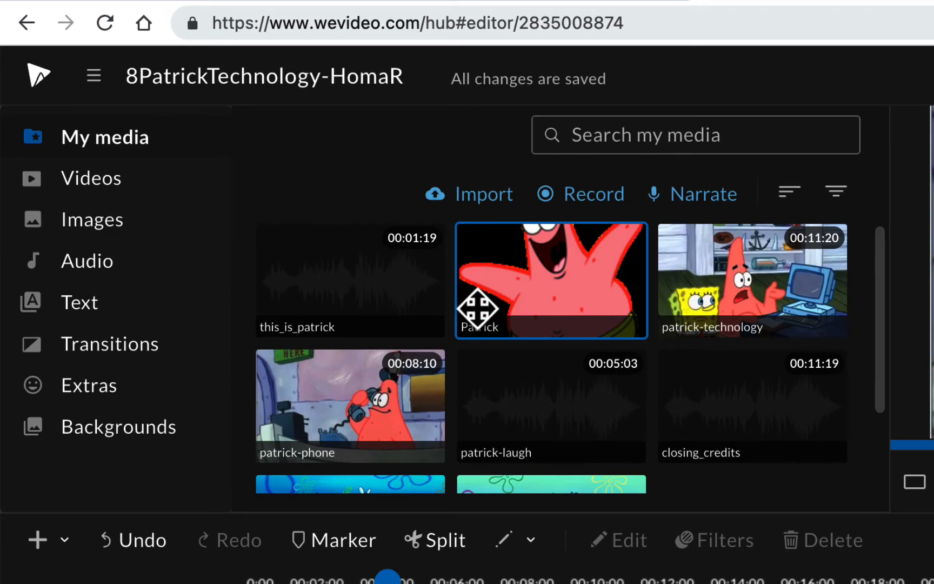
{"action": "left_click_drag", "start_coordinate": [369, 289], "coordinate": [286, 485]}
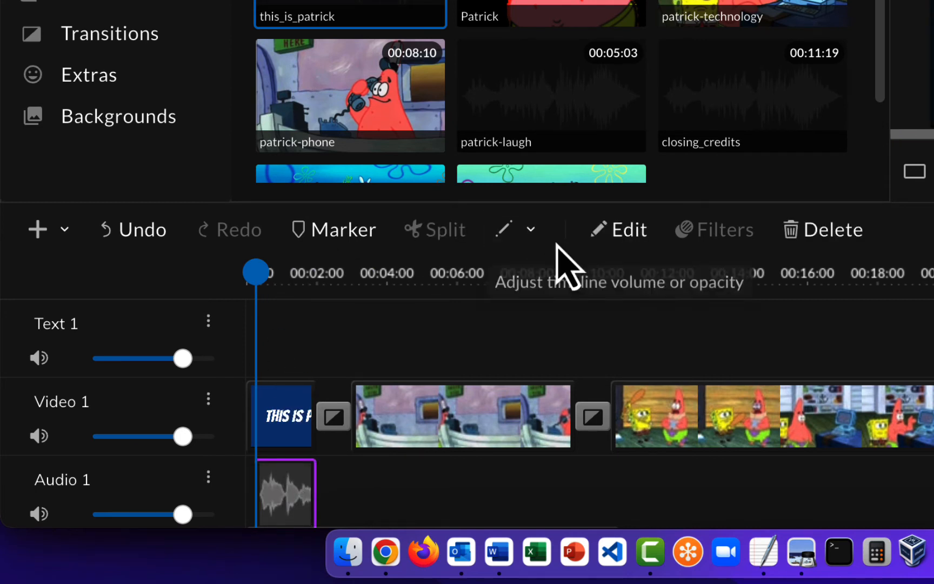
Step: Preview the opening title together with the this_is_patrick sound, playing from the start of the timeline
{"action": "key", "text": "space"}
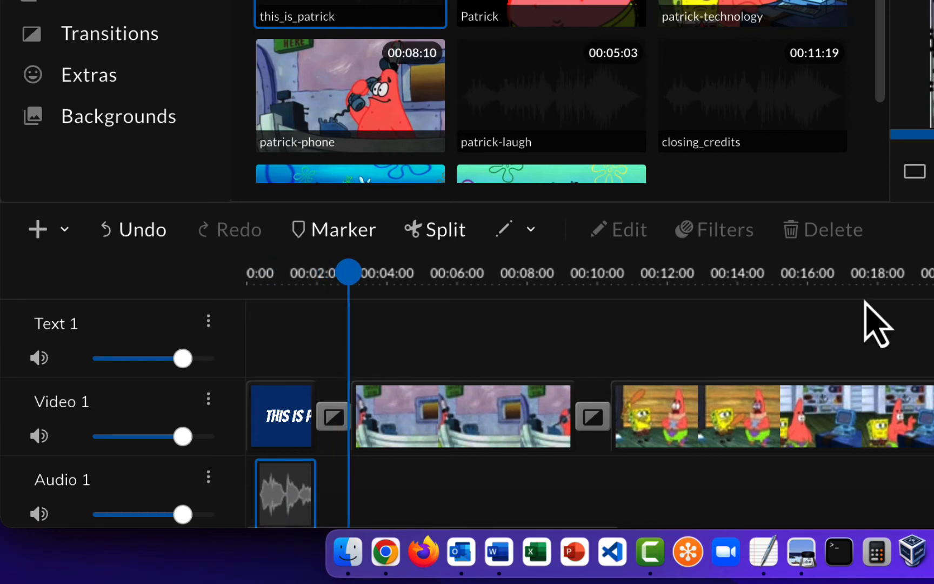
{"action": "left_click_drag", "start_coordinate": [395, 280], "coordinate": [377, 282]}
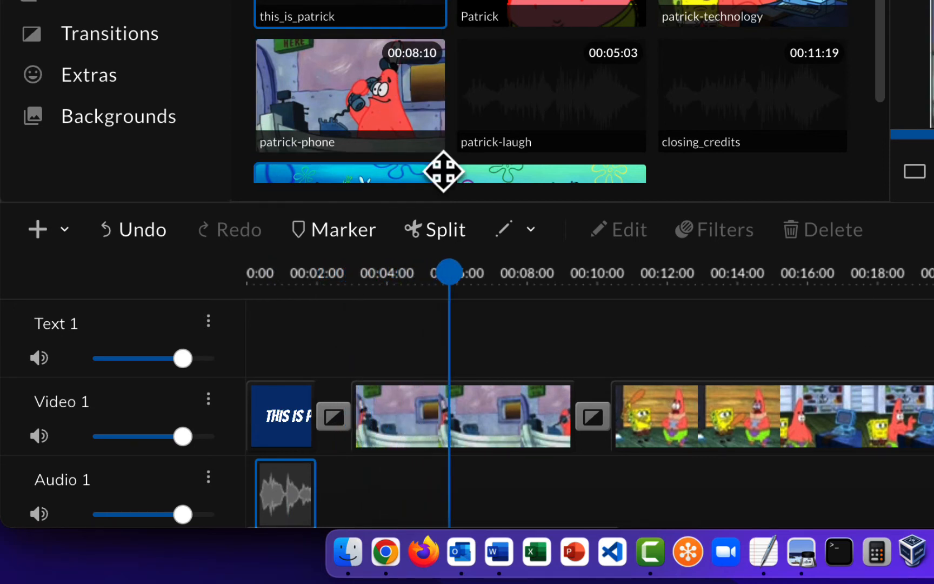
{"action": "left_click_drag", "start_coordinate": [484, 273], "coordinate": [453, 272]}
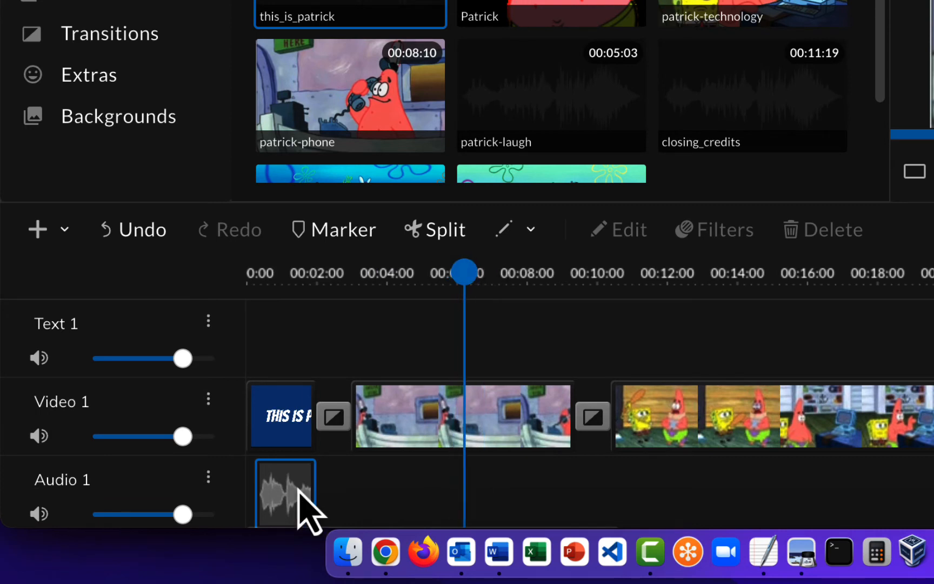
{"action": "left_click_drag", "start_coordinate": [293, 521], "coordinate": [286, 496]}
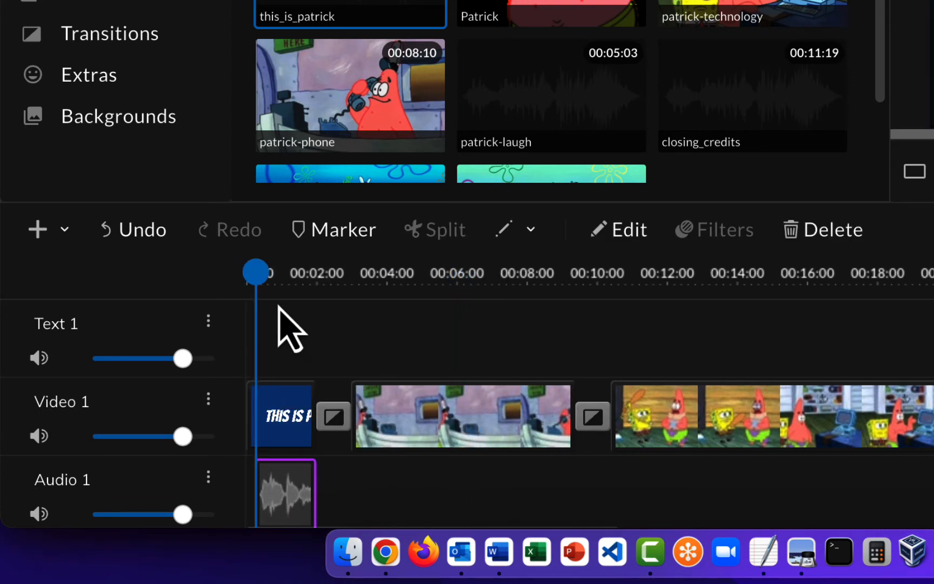
{"action": "mouse_move", "coordinate": [257, 281]}
{"action": "left_mouse_down"}
{"action": "mouse_move", "coordinate": [306, 281]}
{"action": "mouse_move", "coordinate": [246, 282]}
{"action": "left_mouse_up"}
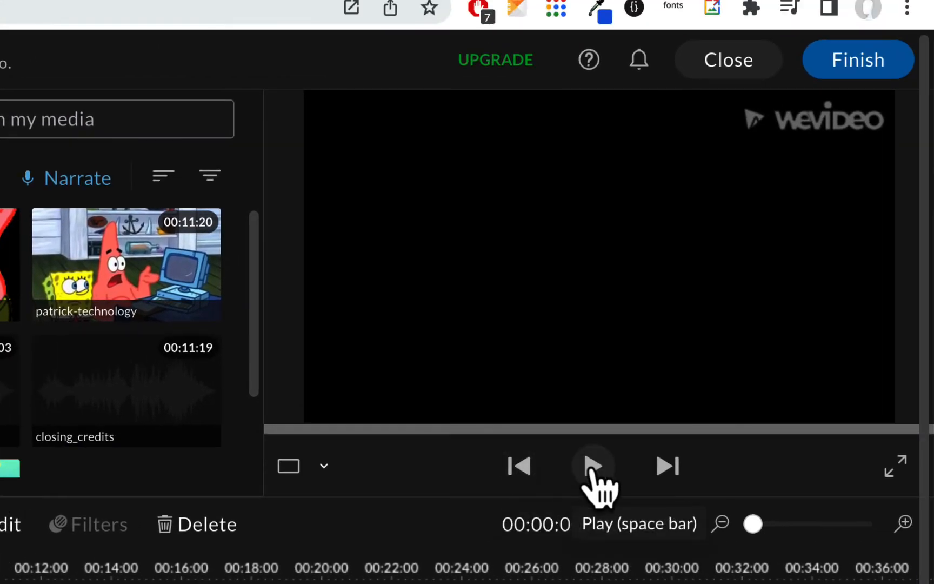
{"action": "left_click", "coordinate": [591, 472]}
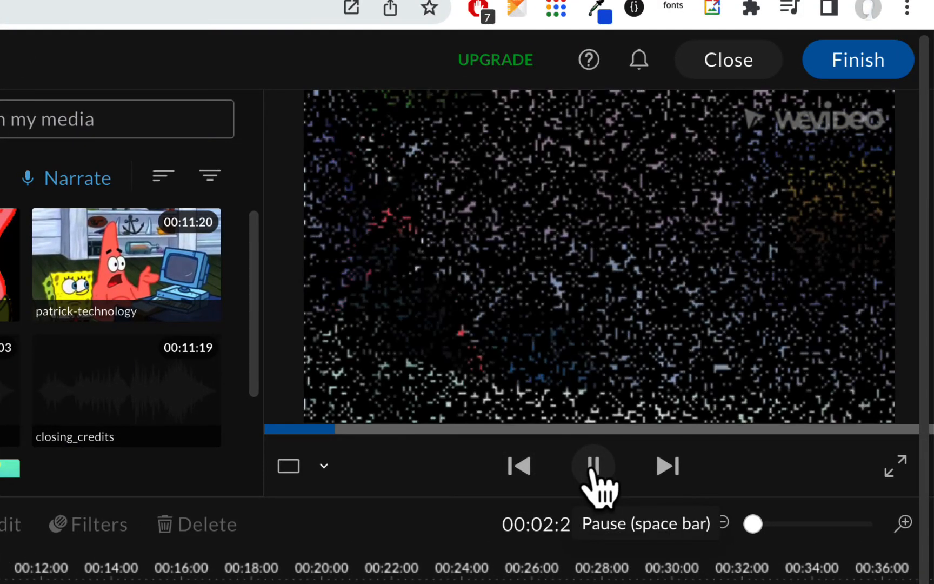
{"action": "left_click", "coordinate": [594, 470]}
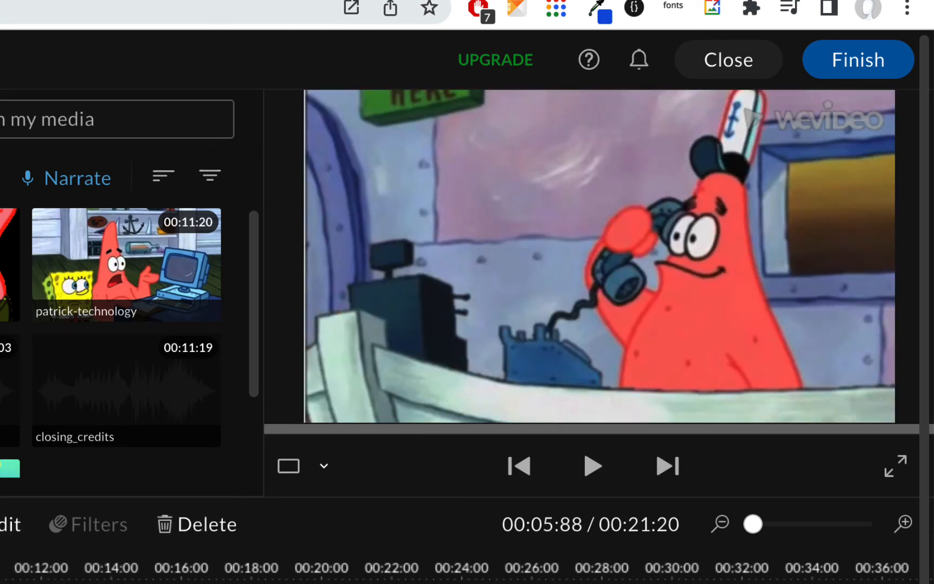
Step: Add the special credits text template to Video 1 directly after the patrick-technology clip and preview it
{"action": "left_click_drag", "start_coordinate": [0, 566], "coordinate": [313, 567]}
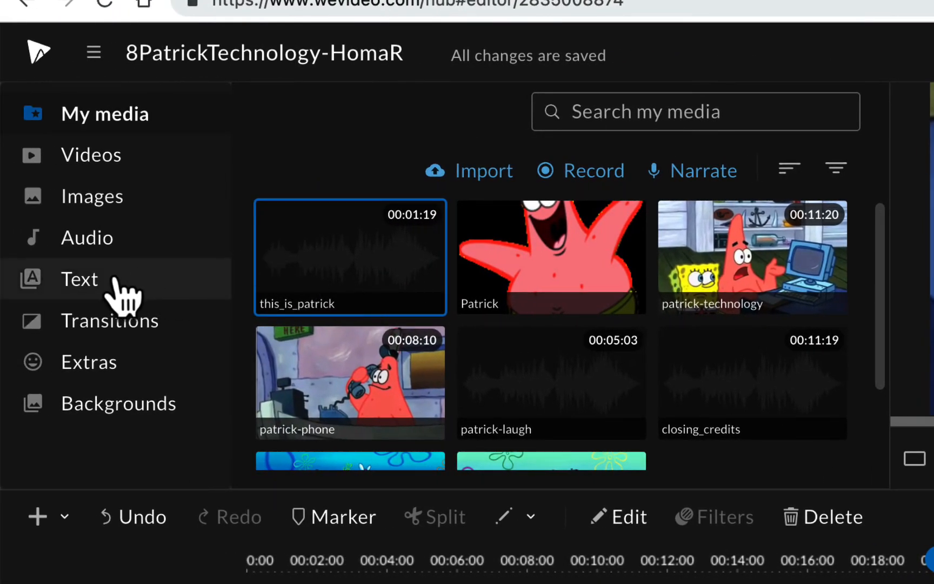
{"action": "left_click", "coordinate": [100, 303]}
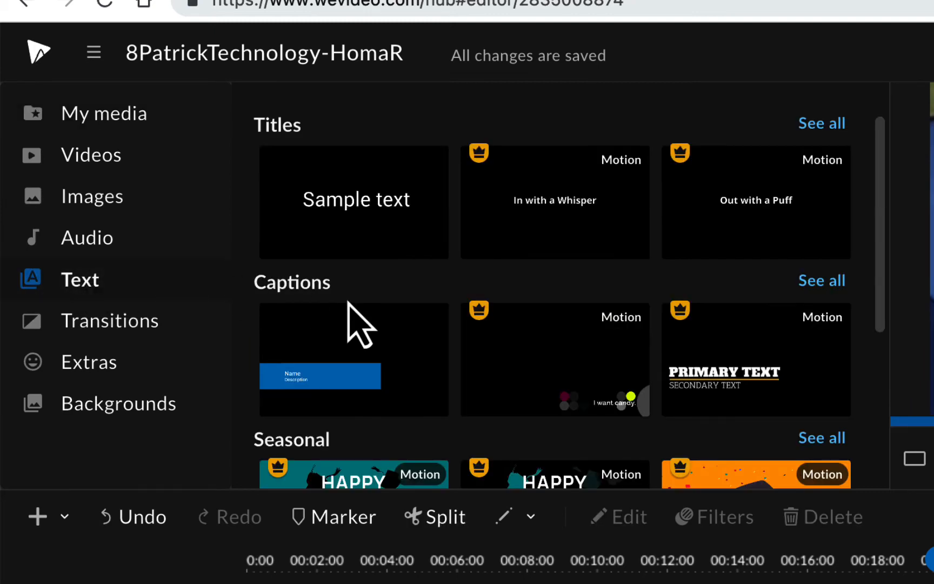
{"action": "scroll", "coordinate": [424, 316], "scroll_direction": "down", "scroll_amount": 3}
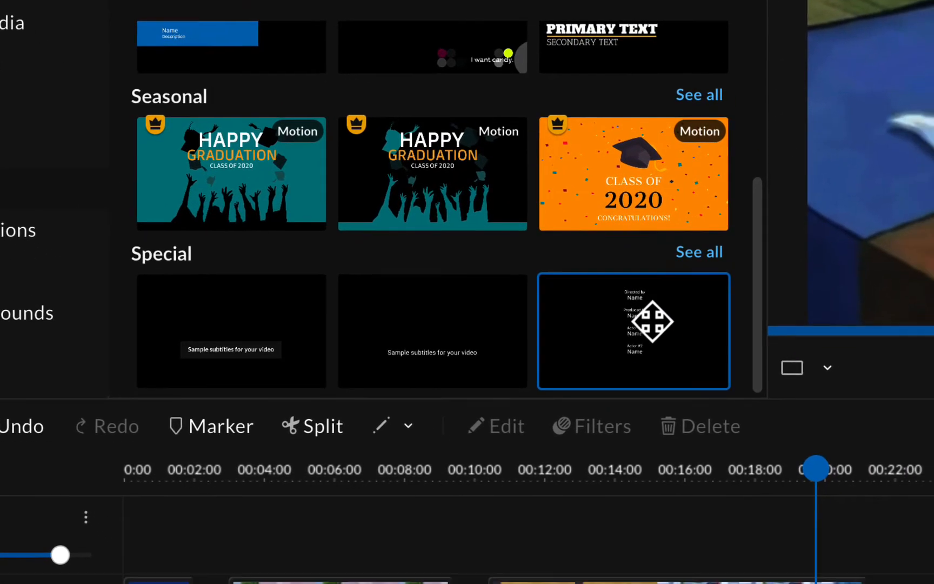
{"action": "left_click_drag", "start_coordinate": [620, 306], "coordinate": [905, 529]}
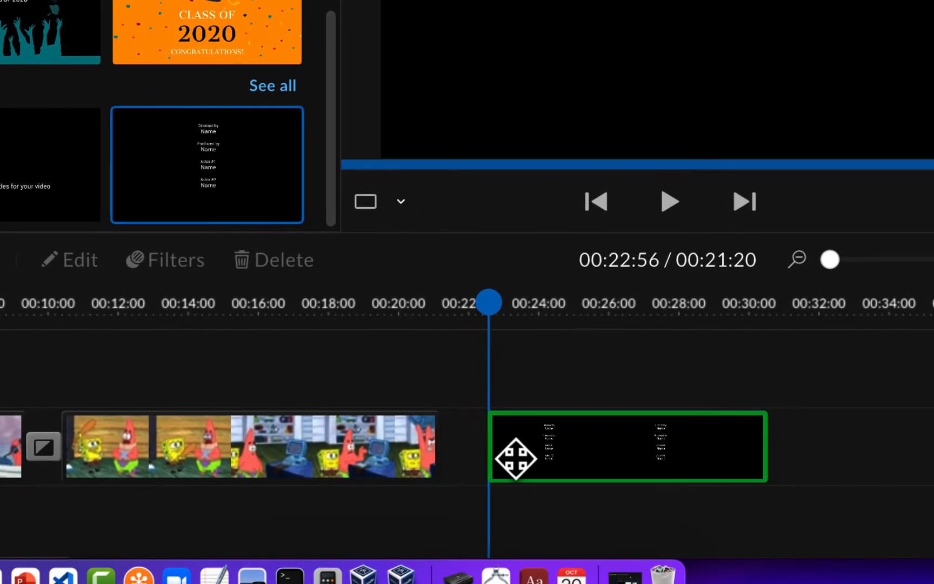
{"action": "left_click_drag", "start_coordinate": [515, 459], "coordinate": [464, 469]}
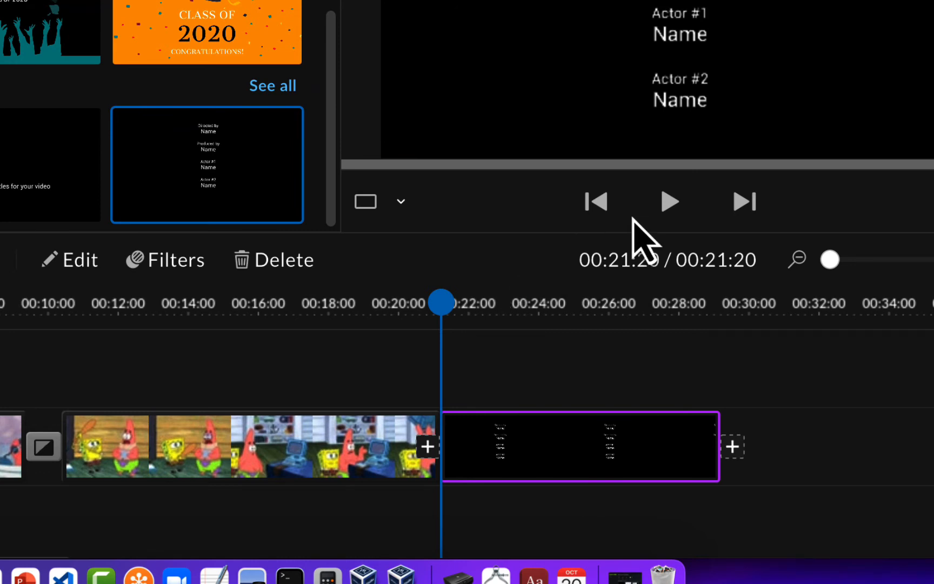
{"action": "left_click", "coordinate": [670, 203]}
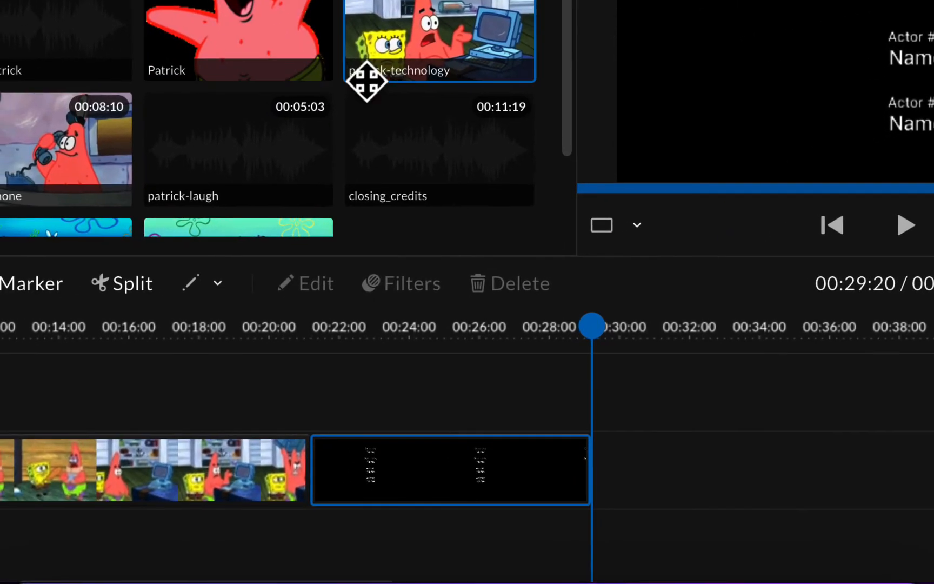
Step: Place the closing_credits audio beneath the credits clip, starting with it, and trim the audio to end where the credits end
{"action": "left_click_drag", "start_coordinate": [409, 94], "coordinate": [340, 543]}
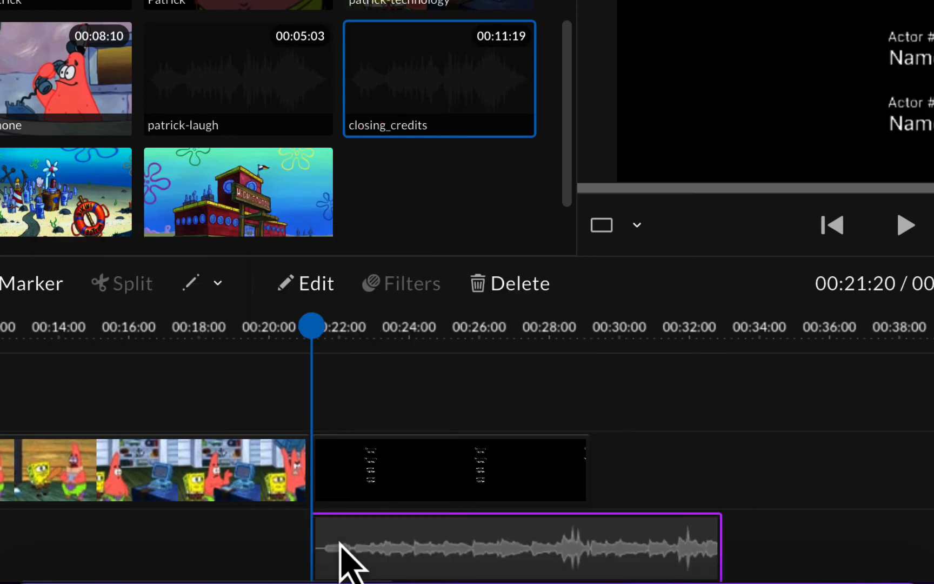
{"action": "left_click_drag", "start_coordinate": [723, 551], "coordinate": [588, 557]}
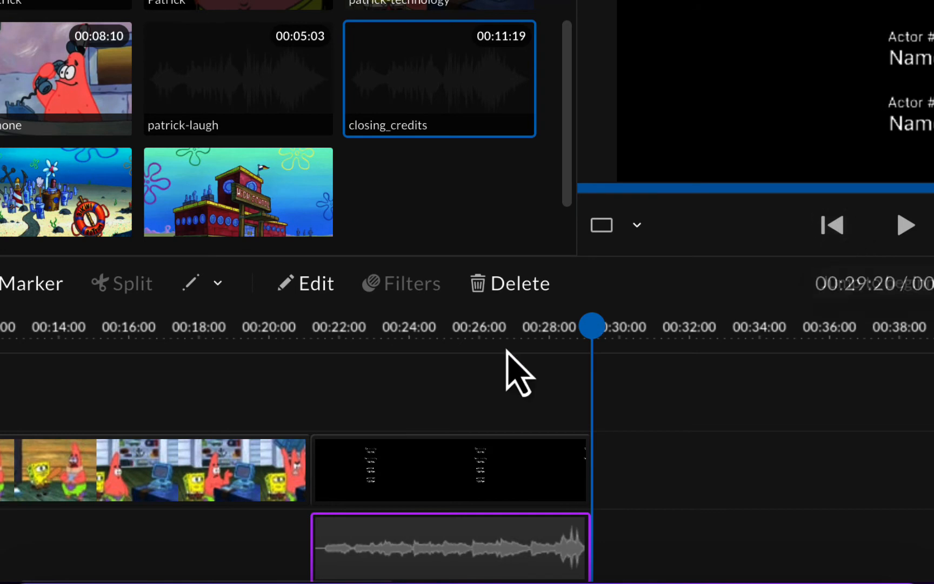
Step: Open the credits clip for editing and enter the creator's full name under both "Directed by" and "Produced by"
{"action": "left_click", "coordinate": [449, 471]}
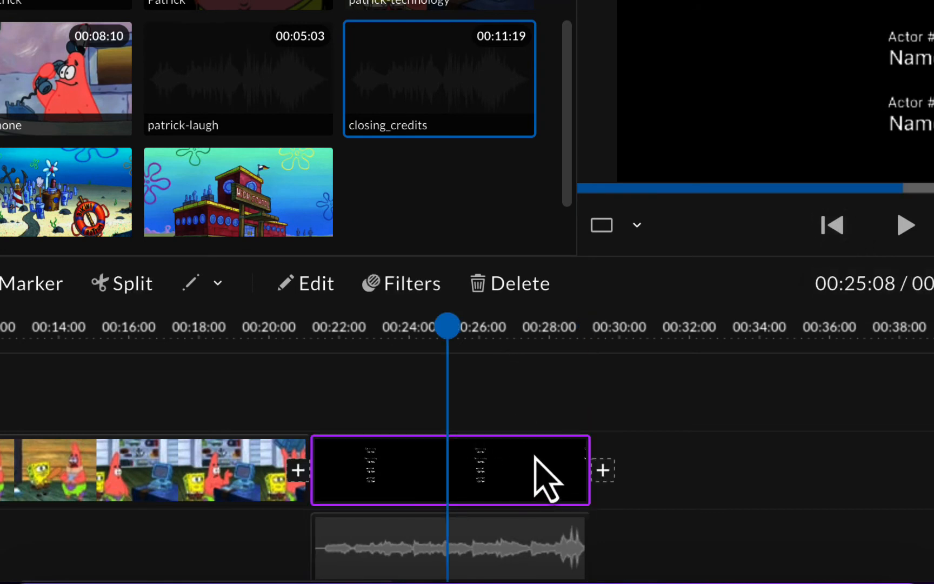
{"action": "double_click", "coordinate": [512, 466]}
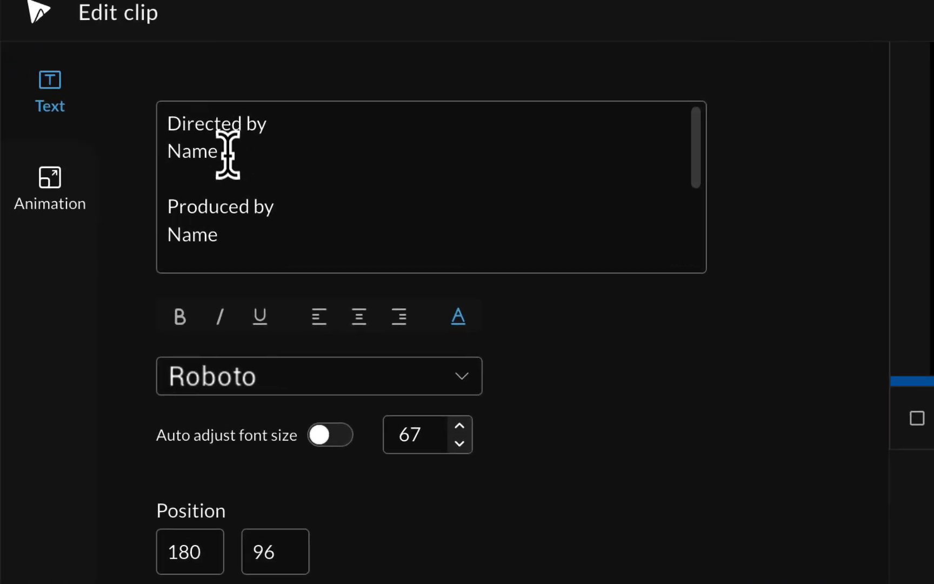
{"action": "left_click_drag", "start_coordinate": [221, 155], "coordinate": [156, 154]}
{"action": "double_click", "coordinate": [183, 153]}
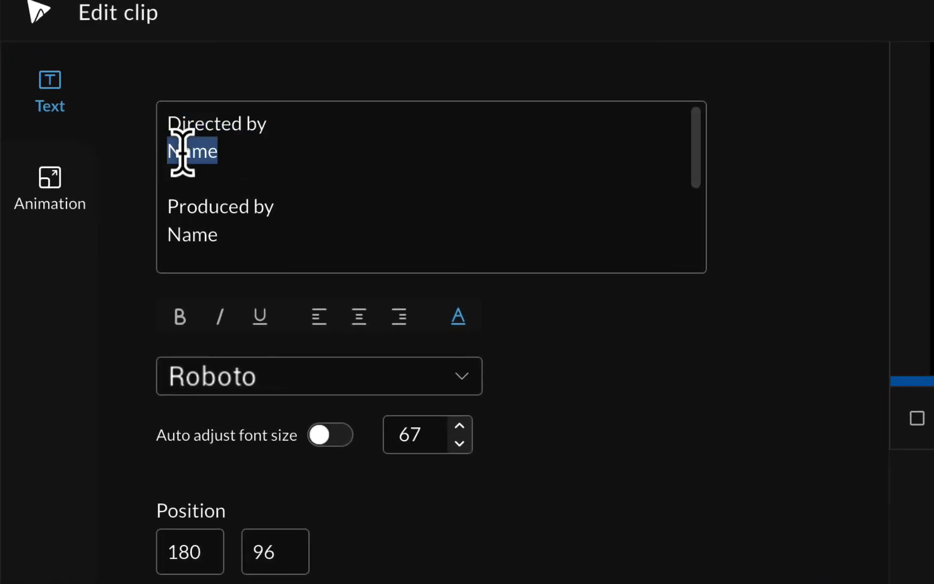
{"action": "type", "text": "Richard oma"}
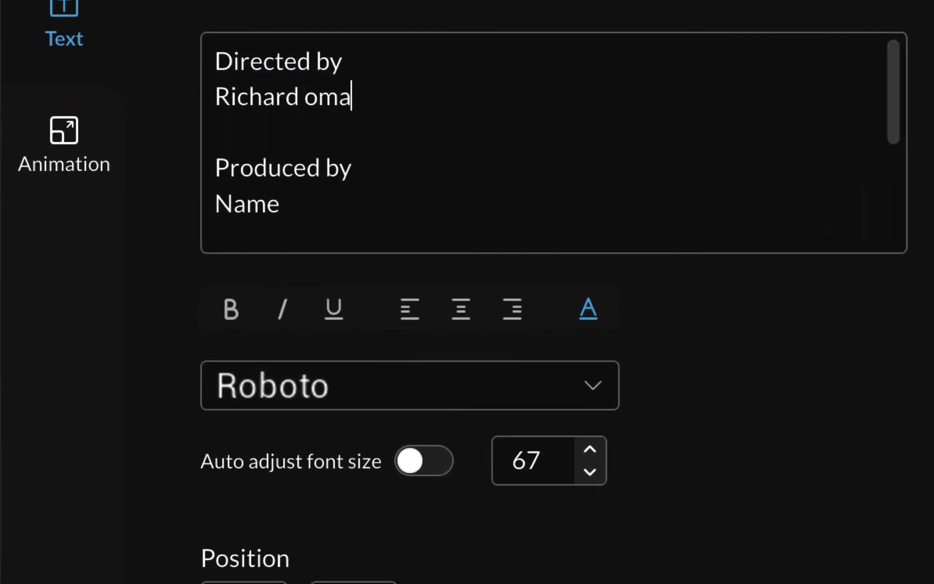
{"action": "key", "text": "Left"}
{"action": "key", "text": "Left"}
{"action": "key", "text": "Left"}
{"action": "type", "text": "H"}
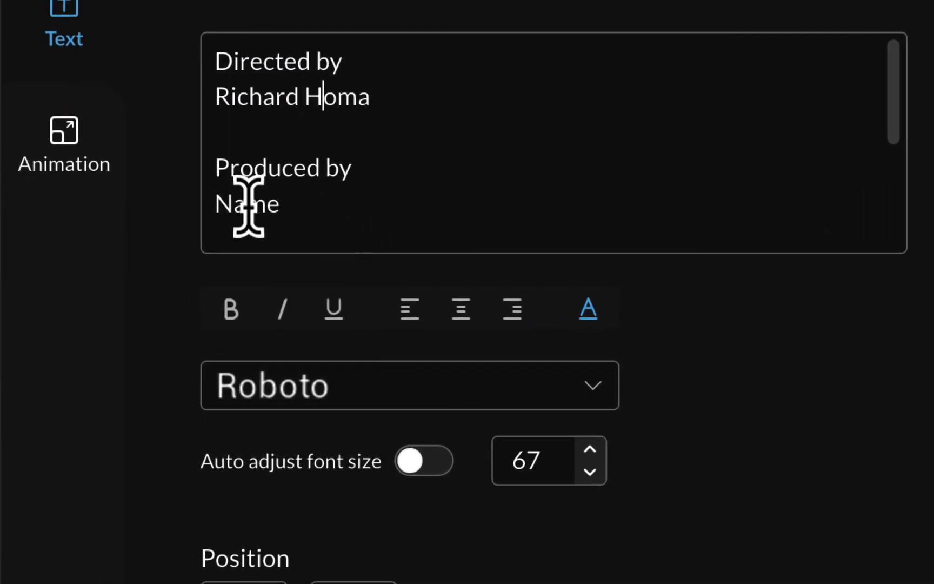
{"action": "double_click", "coordinate": [247, 205]}
{"action": "type", "text": "Richard Homa"}
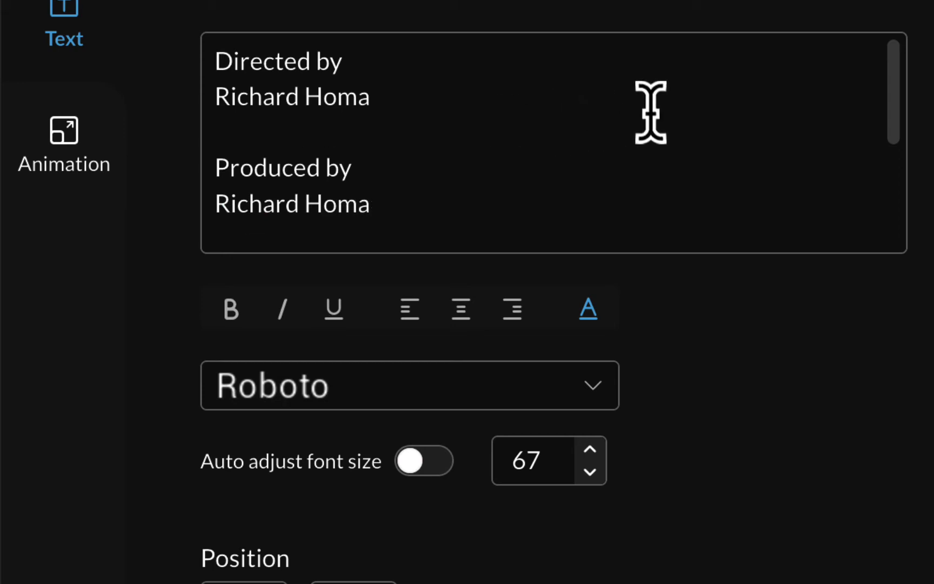
Step: Enter "Spongebob Squarepants" as Actor #1 and "Patrick Star" as Actor #2 in the credits text
{"action": "left_click_drag", "start_coordinate": [899, 94], "coordinate": [886, 192]}
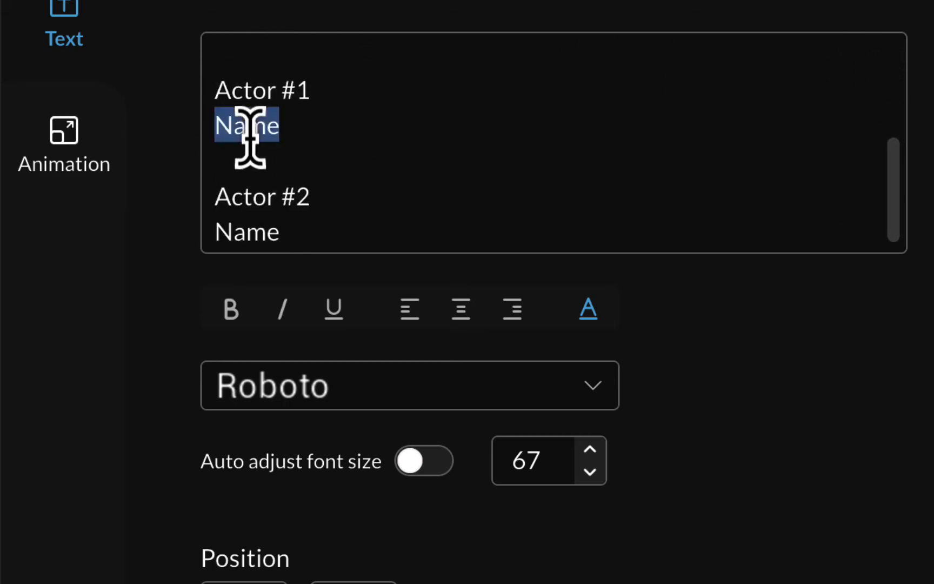
{"action": "type", "text": "Spongebob Squarepants"}
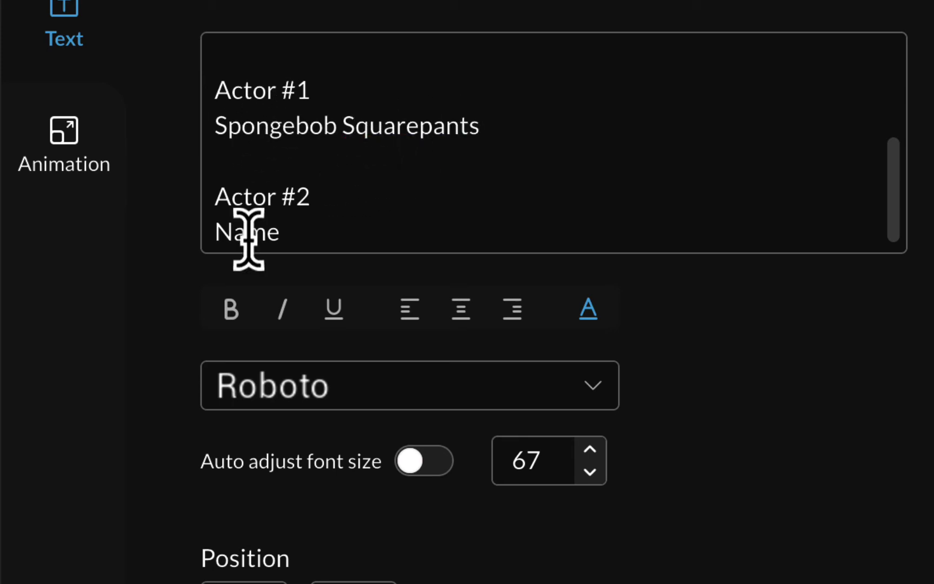
{"action": "type", "text": "Patrick Star"}
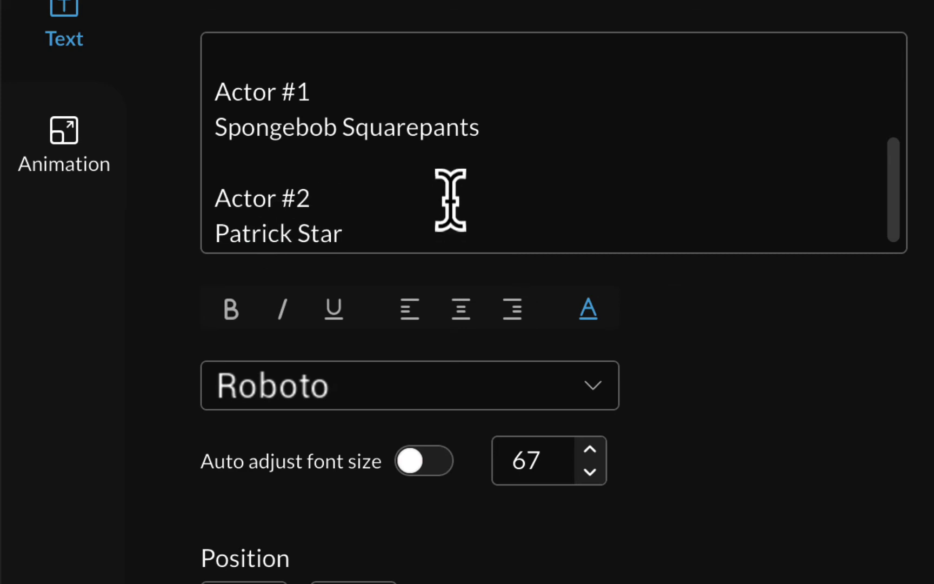
{"action": "scroll", "coordinate": [451, 200], "scroll_direction": "up", "scroll_amount": 2}
{"action": "scroll", "coordinate": [450, 200], "scroll_direction": "down", "scroll_amount": 2}
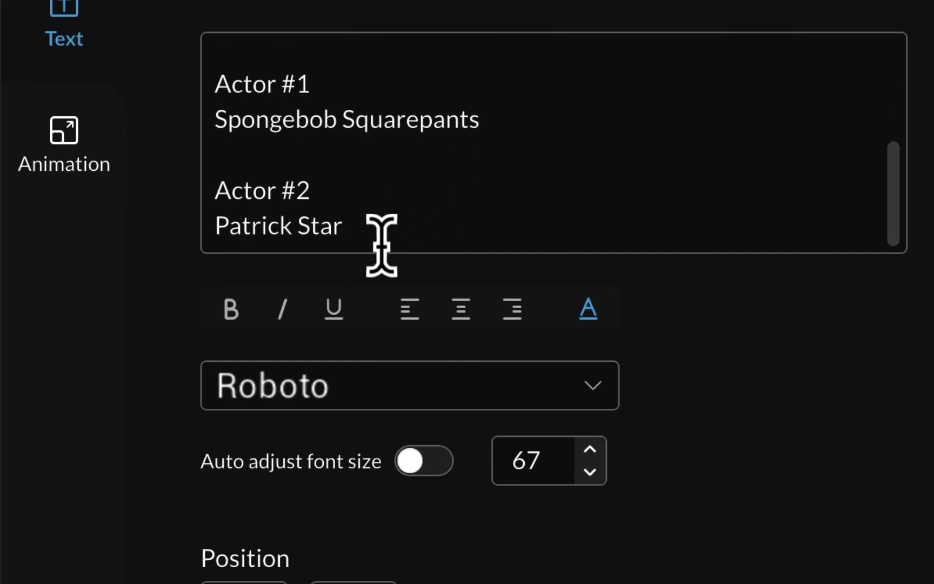
Step: Make all of the credits text bold and look through its text and box colour options
{"action": "left_click_drag", "start_coordinate": [358, 229], "coordinate": [185, 15]}
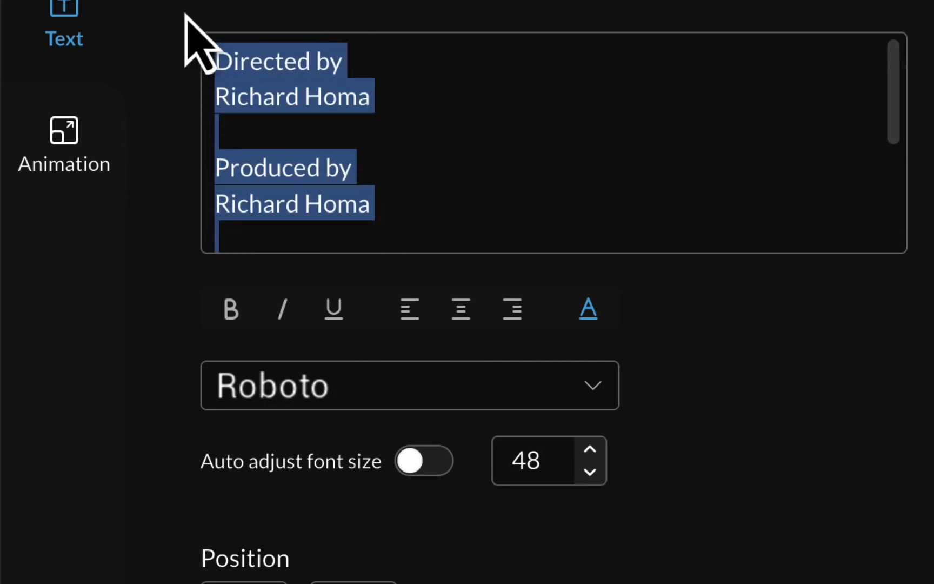
{"action": "left_click", "coordinate": [595, 395]}
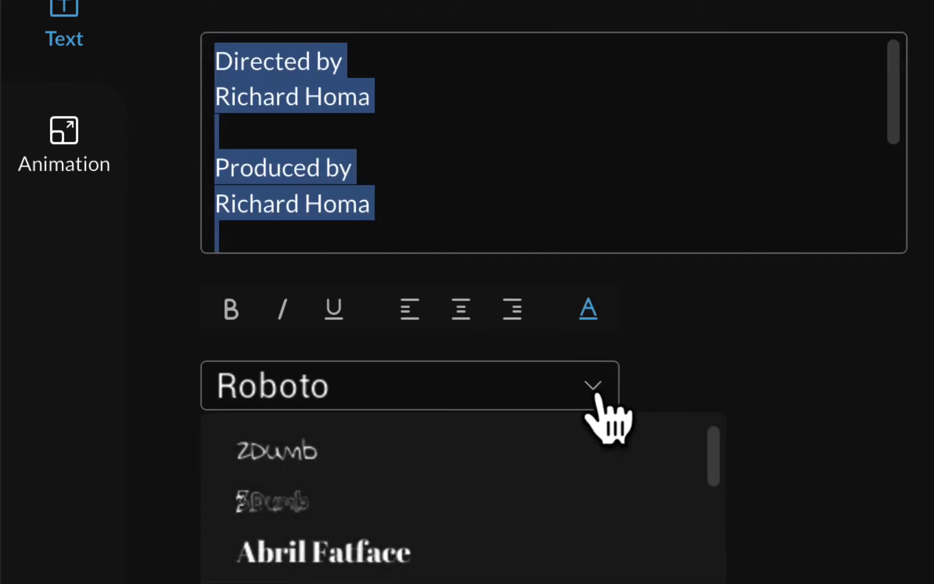
{"action": "left_click", "coordinate": [233, 312]}
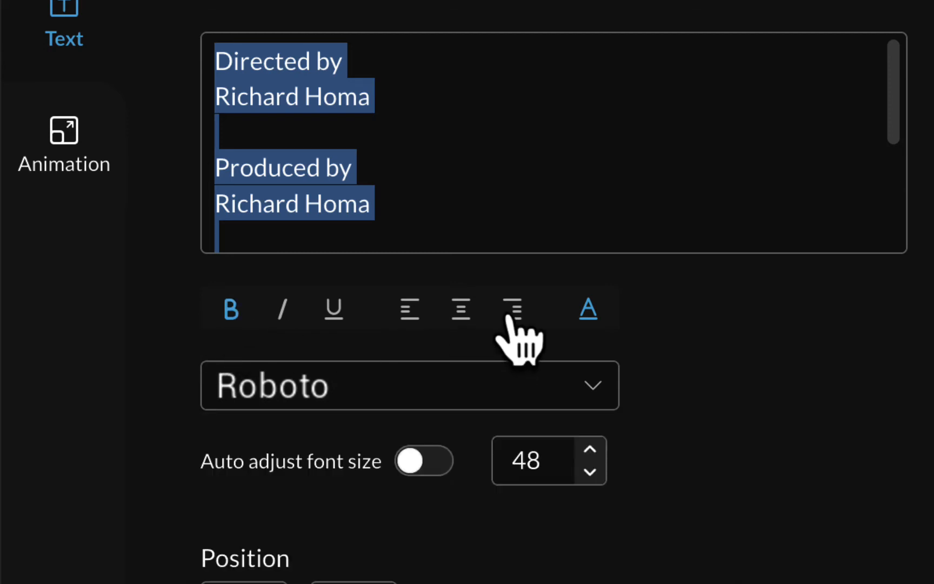
{"action": "left_click", "coordinate": [588, 316]}
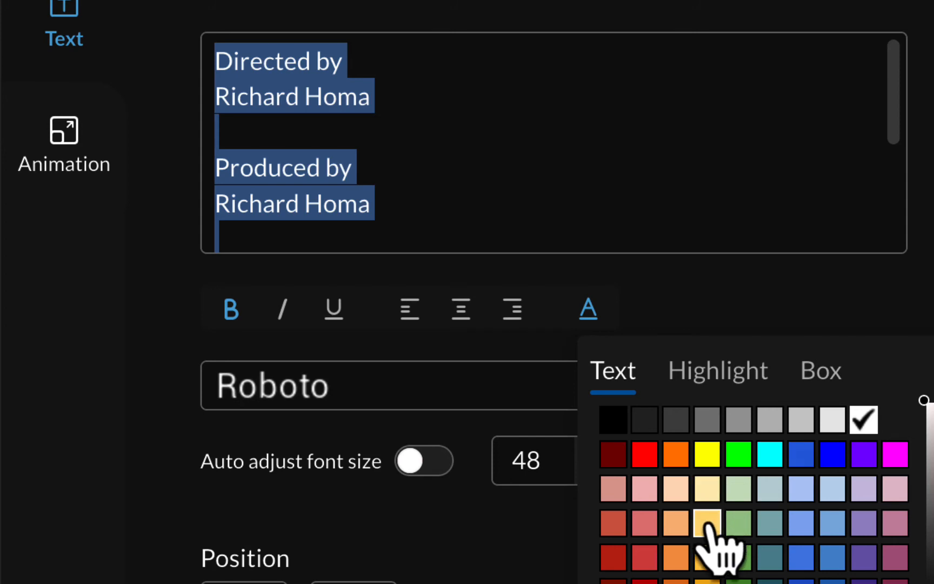
{"action": "left_click", "coordinate": [821, 370]}
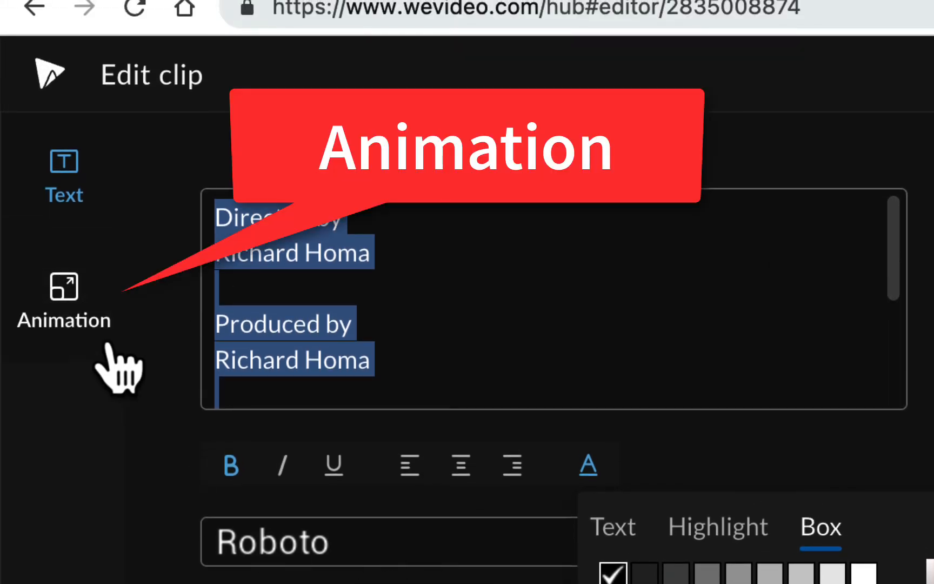
Step: Animate the credits to scroll from below the frame (start position about 16, 1800) to above it, preview the motion and save the clip changes
{"action": "left_click", "coordinate": [59, 292]}
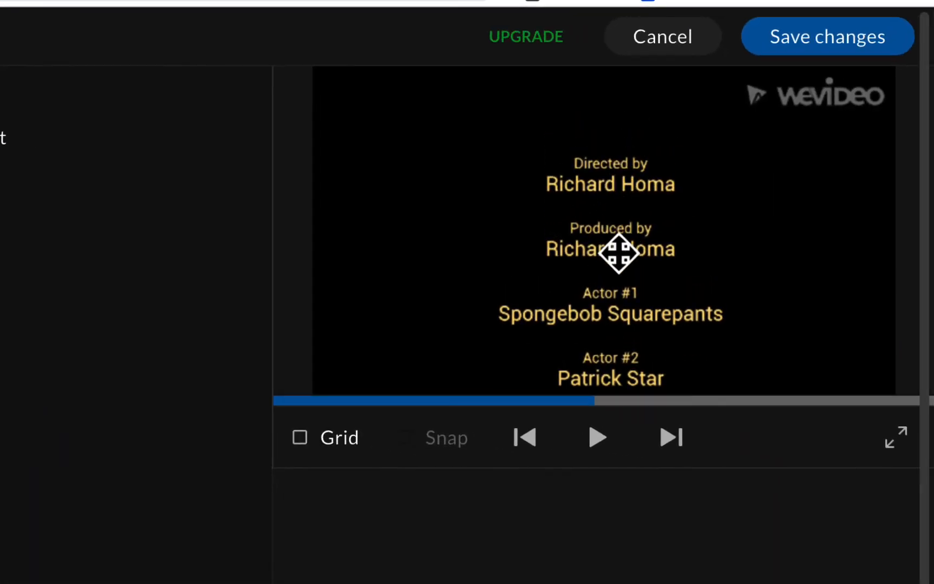
{"action": "left_click_drag", "start_coordinate": [624, 290], "coordinate": [618, 583]}
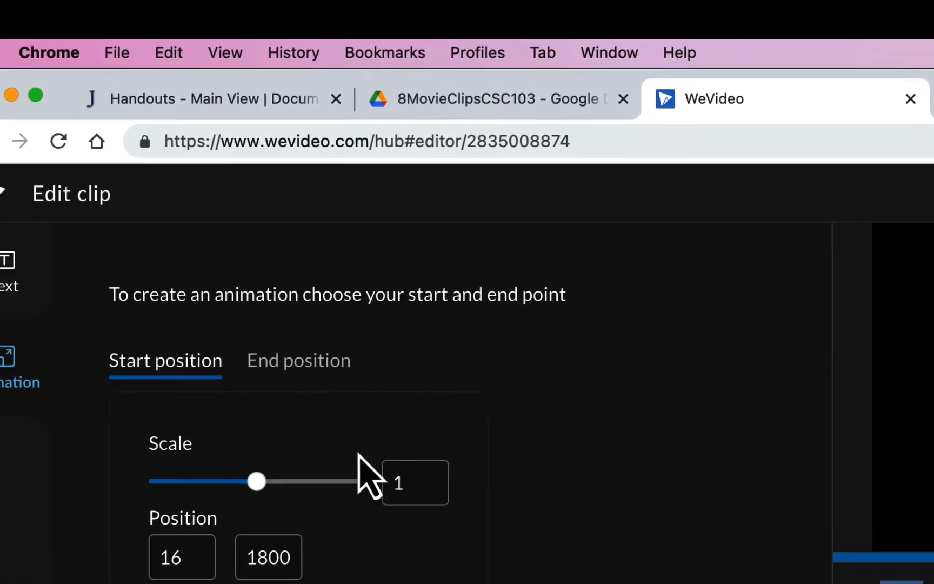
{"action": "left_click", "coordinate": [306, 364]}
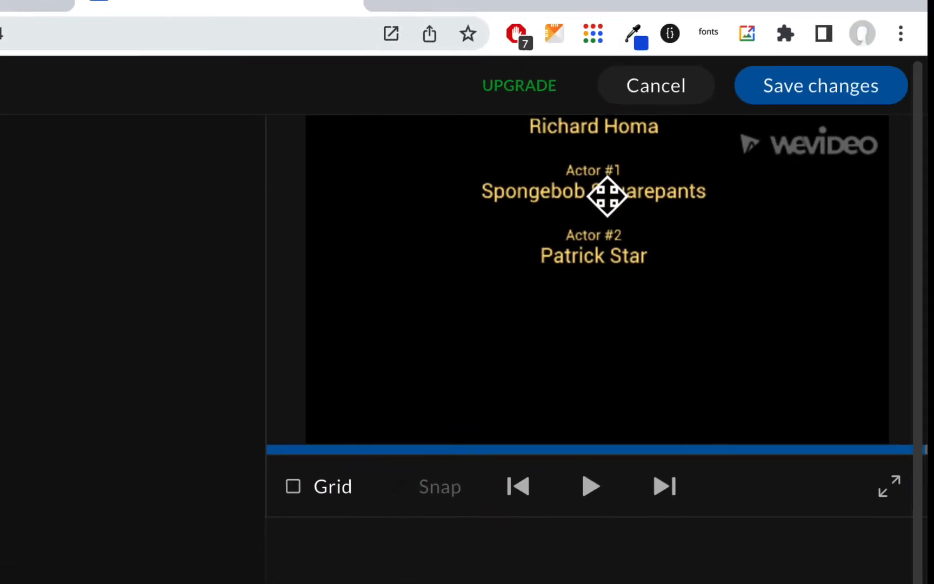
{"action": "left_click_drag", "start_coordinate": [606, 245], "coordinate": [606, 113]}
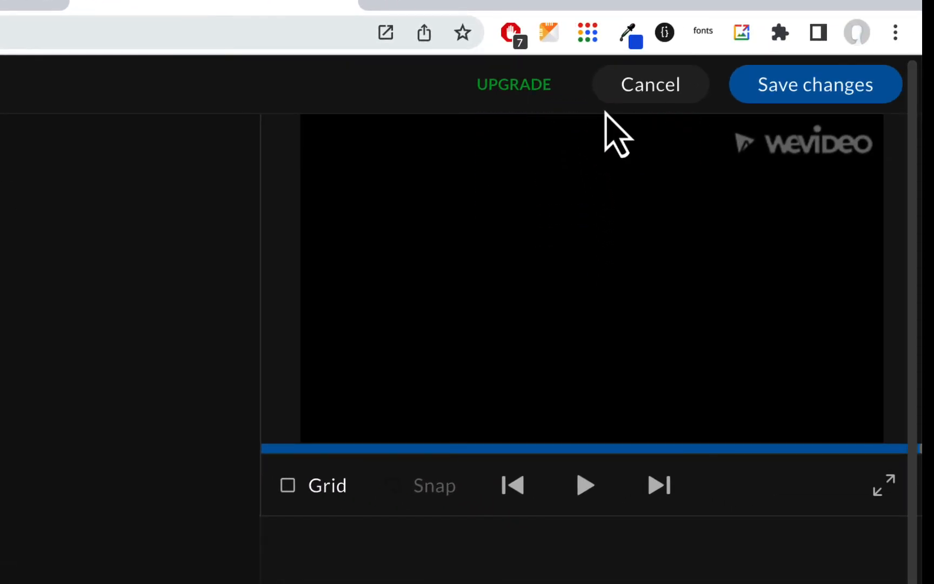
{"action": "left_click", "coordinate": [585, 486]}
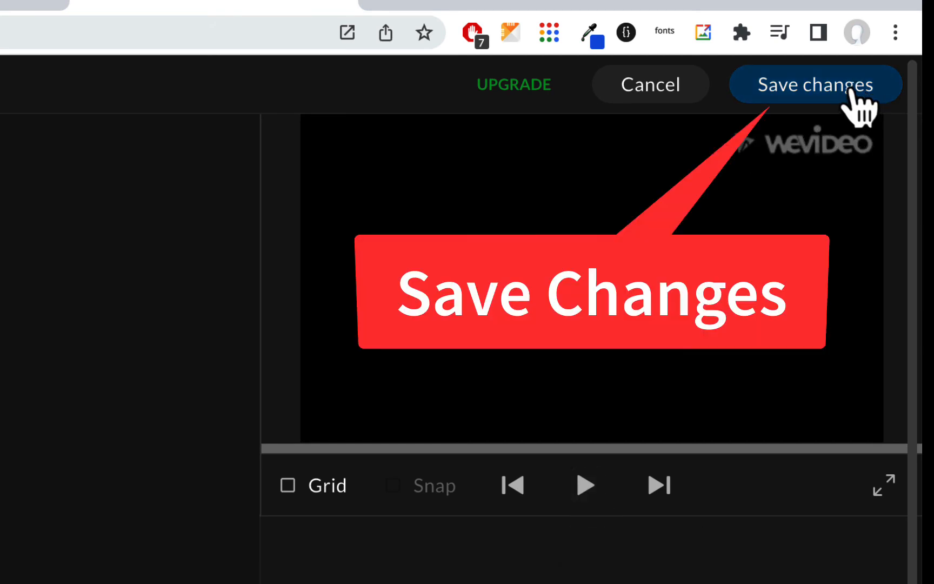
{"action": "left_click", "coordinate": [852, 91]}
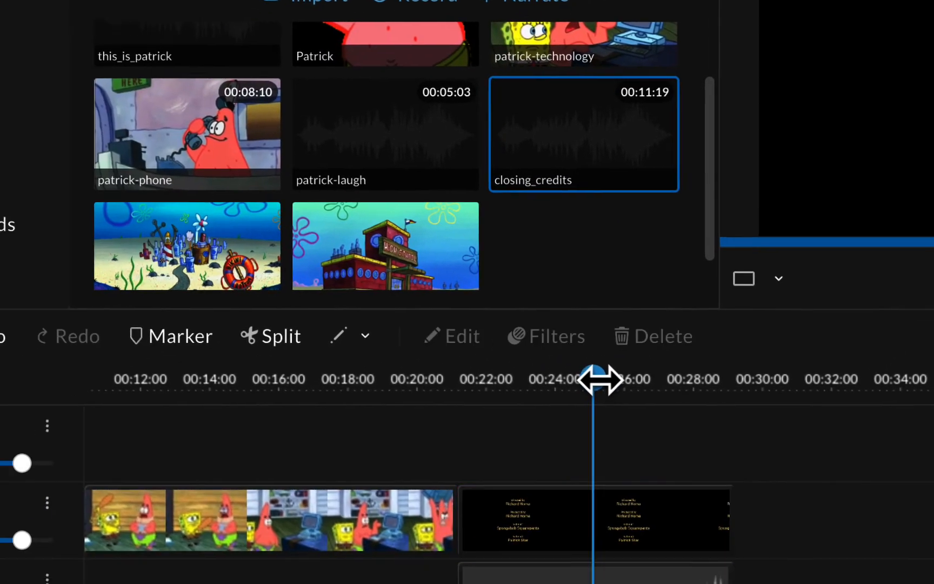
Step: Return the playhead to the start of the timeline and play the whole video to review it with the scrolling credits
{"action": "left_click_drag", "start_coordinate": [134, 578], "coordinate": [0, 583]}
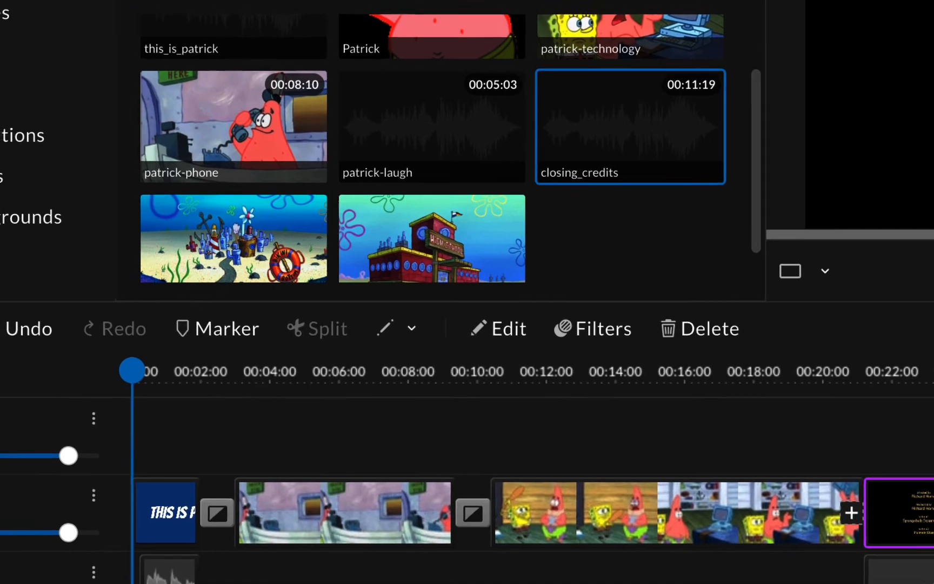
{"action": "left_click", "coordinate": [70, 10]}
{"action": "left_click", "coordinate": [36, 224]}
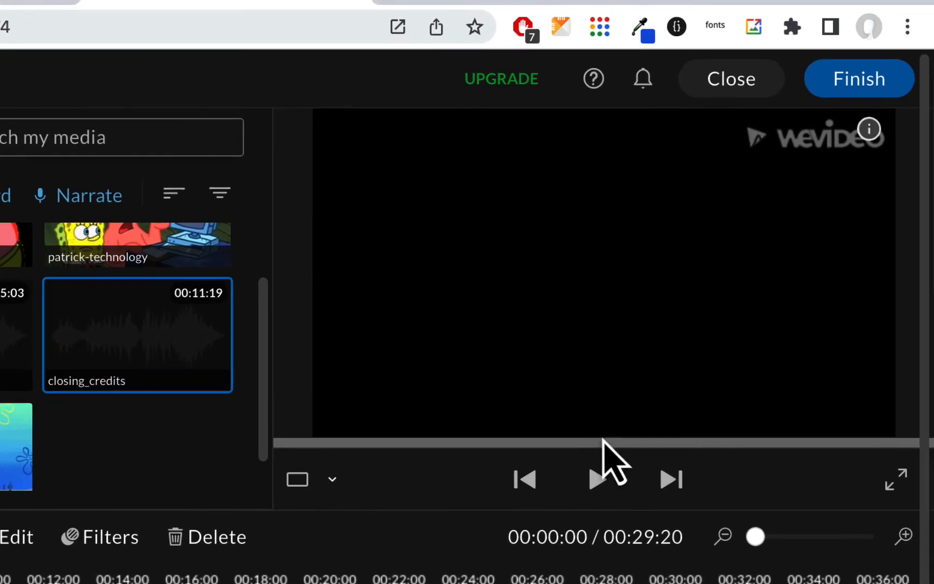
{"action": "left_click", "coordinate": [592, 487]}
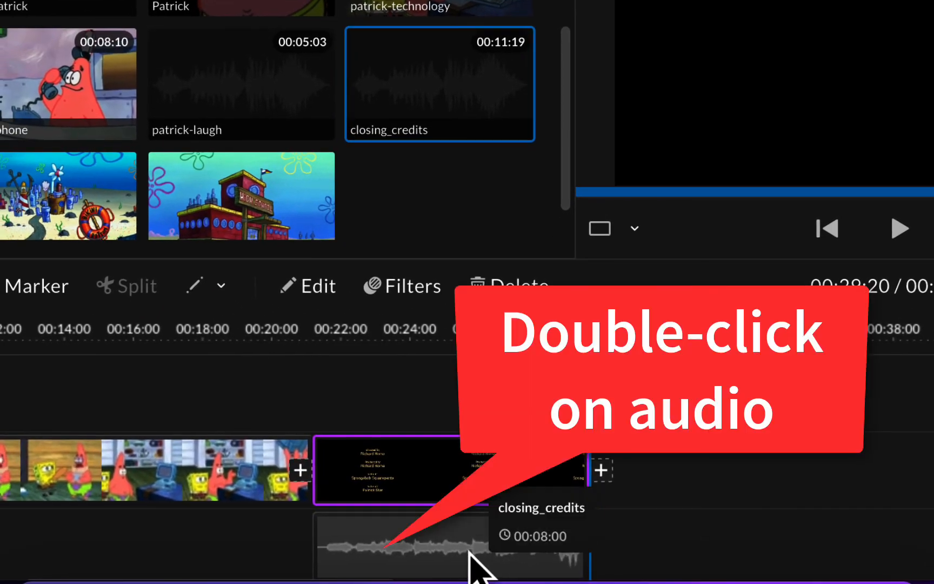
Step: Set the closing_credits audio clip's fade out to 2 sec and save the clip changes
{"action": "double_click", "coordinate": [468, 553]}
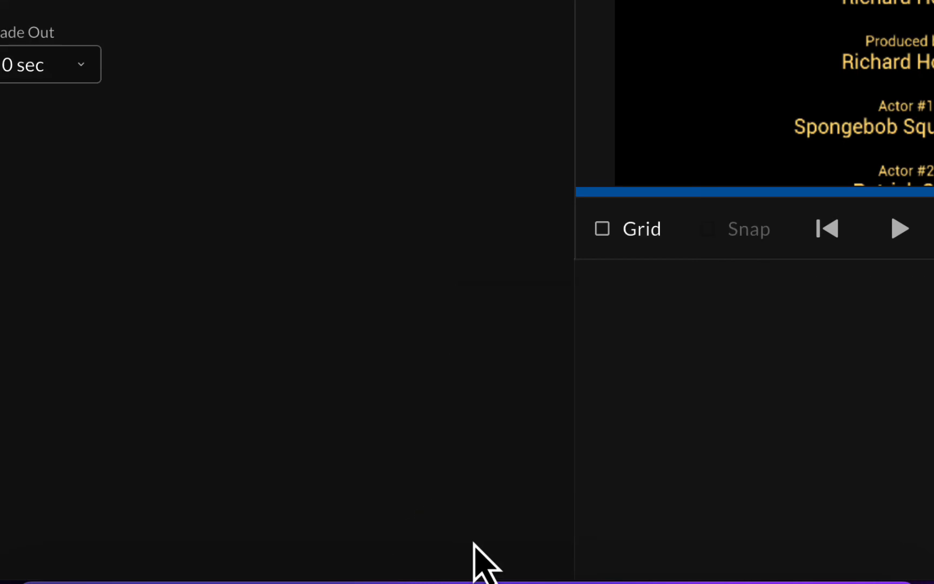
{"action": "left_click", "coordinate": [80, 70]}
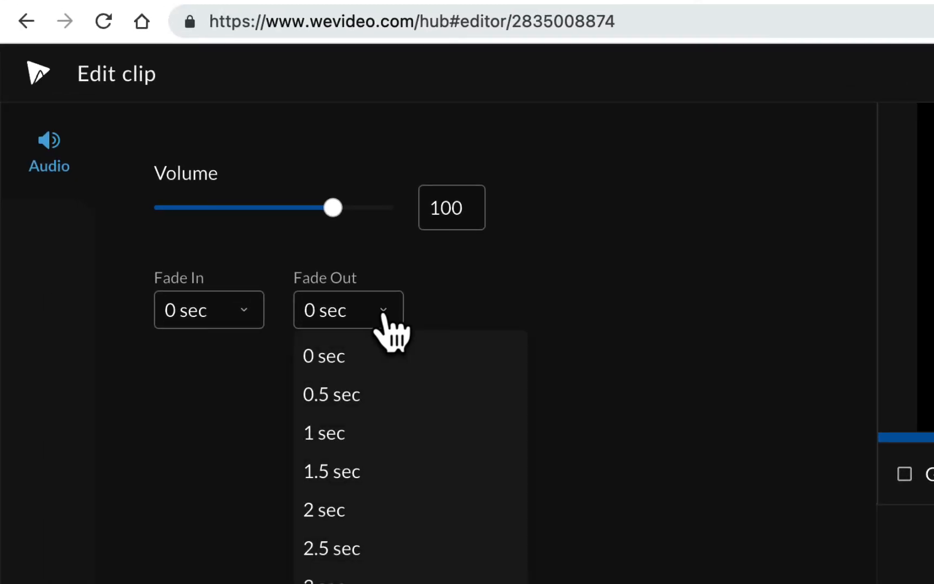
{"action": "left_click", "coordinate": [335, 511]}
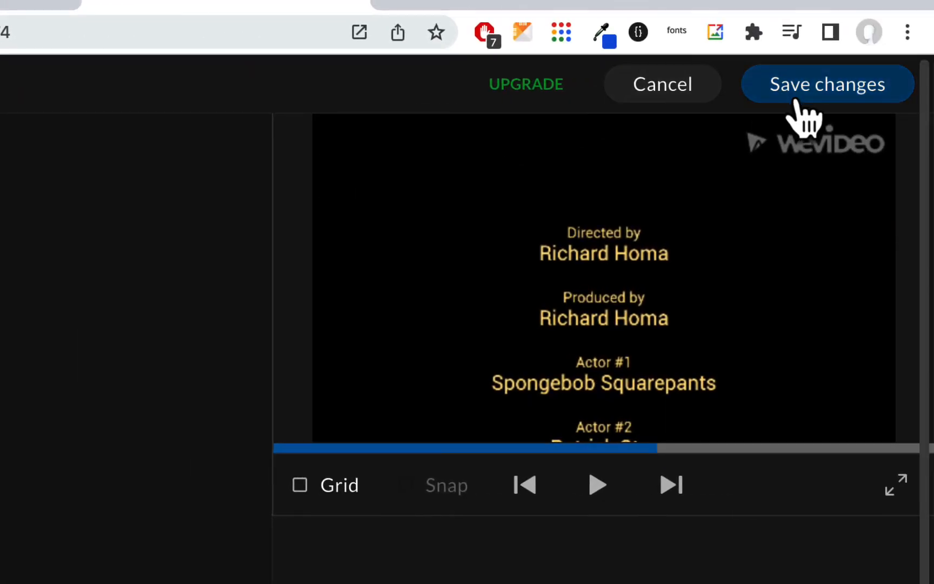
{"action": "left_click", "coordinate": [811, 95]}
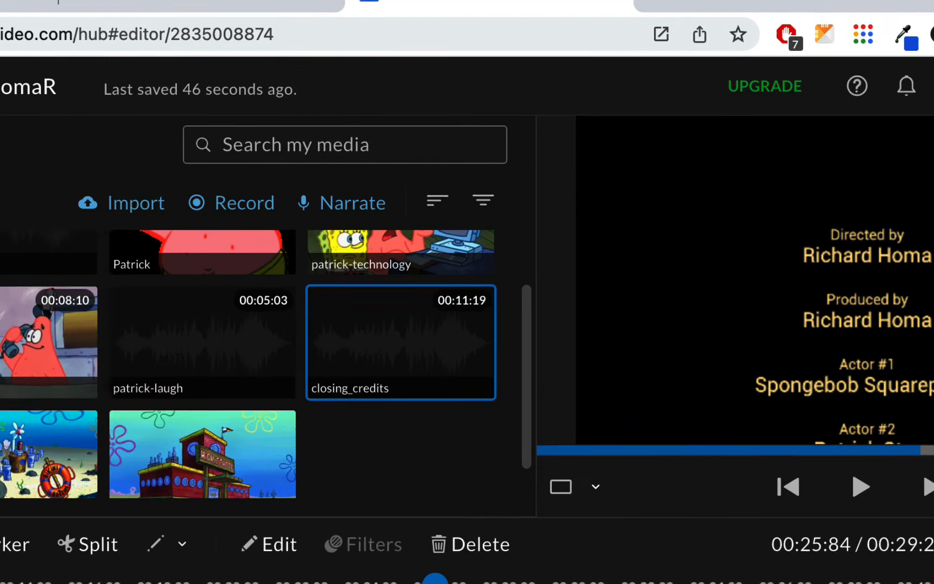
Step: Save the project and replay the entire video from the beginning
{"action": "left_click", "coordinate": [92, 88]}
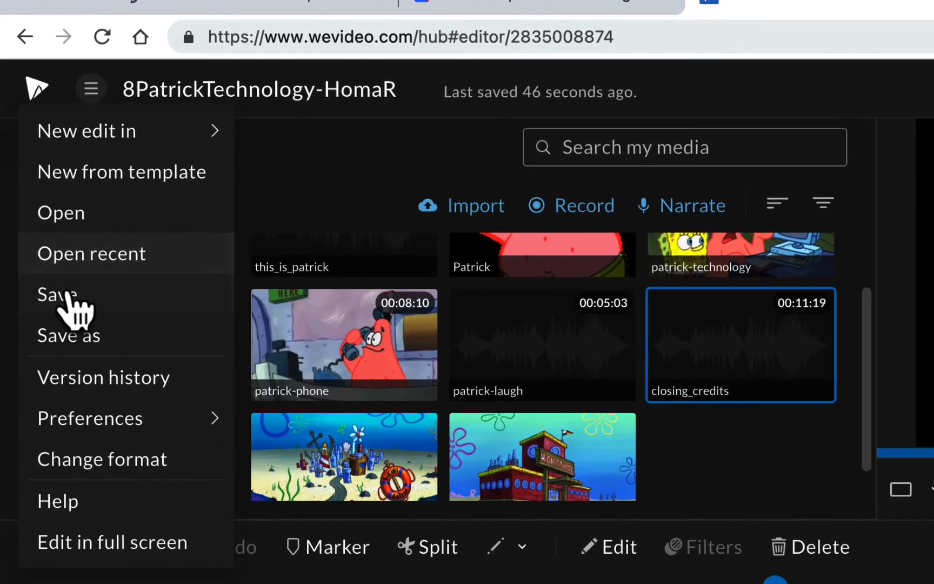
{"action": "left_click", "coordinate": [68, 295]}
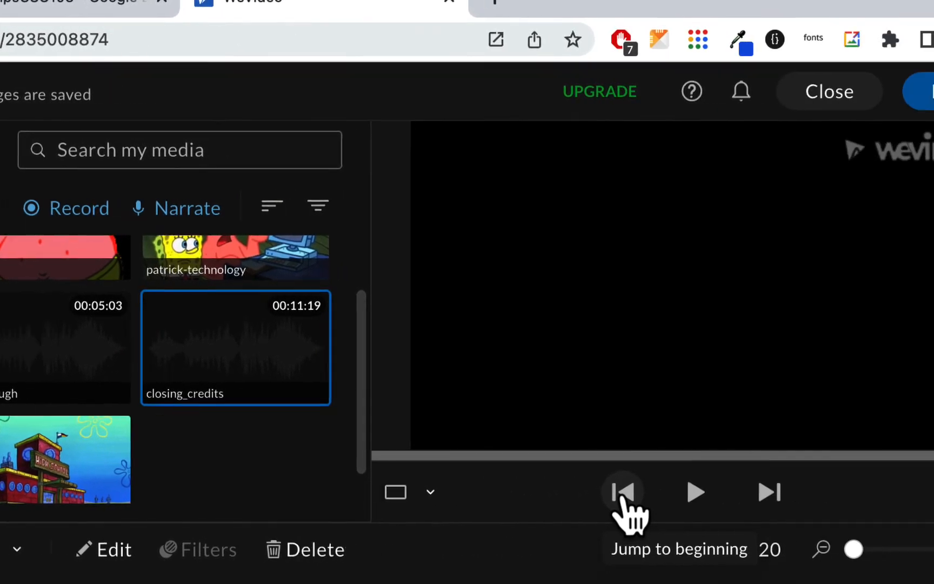
{"action": "left_click", "coordinate": [693, 494]}
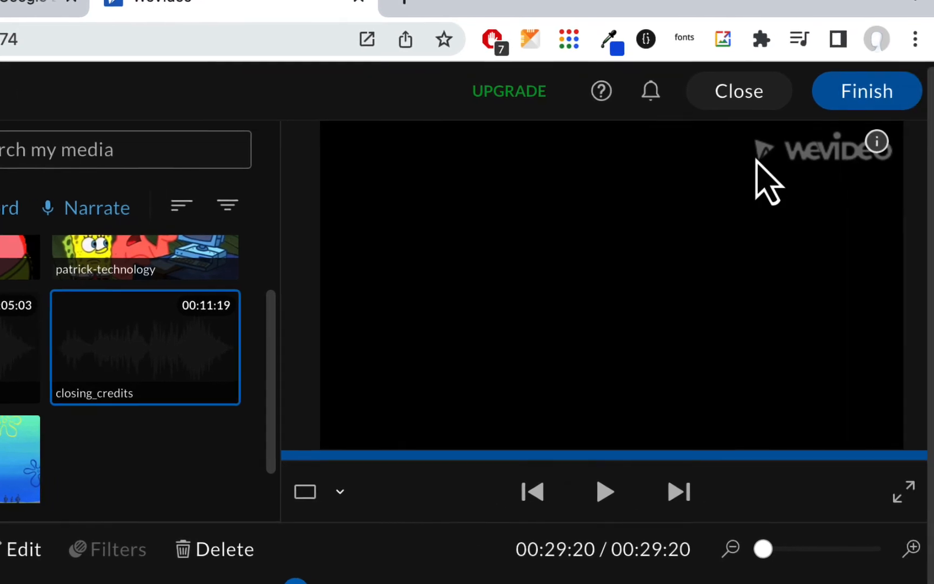
Step: Finish the project with the first thumbnail and export it as an SD 852x480 video
{"action": "left_click", "coordinate": [859, 89]}
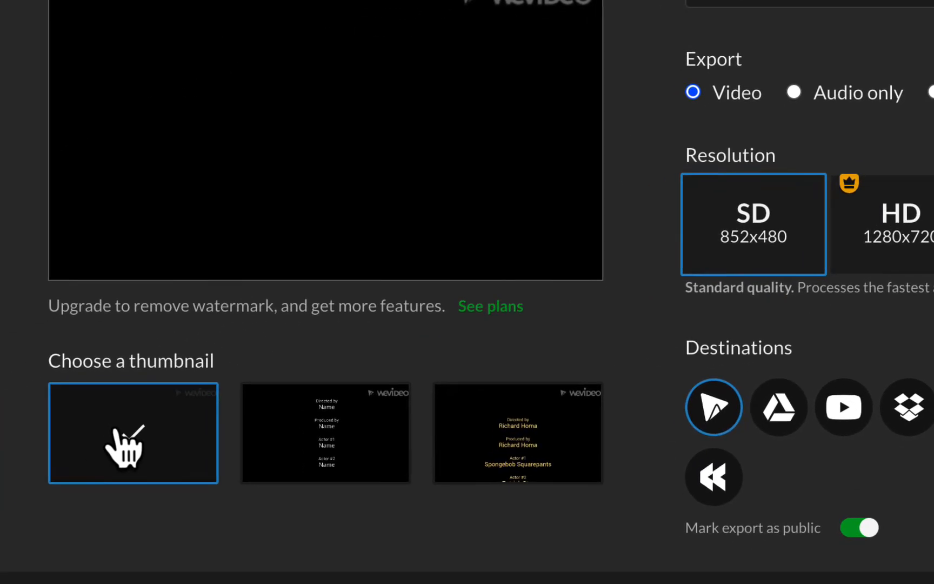
{"action": "left_click", "coordinate": [123, 436]}
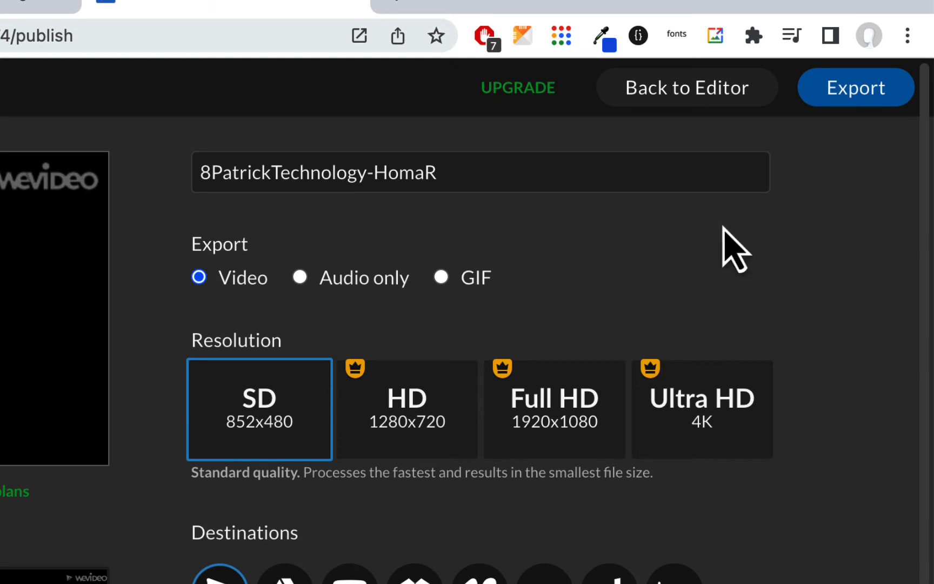
{"action": "left_click", "coordinate": [860, 102]}
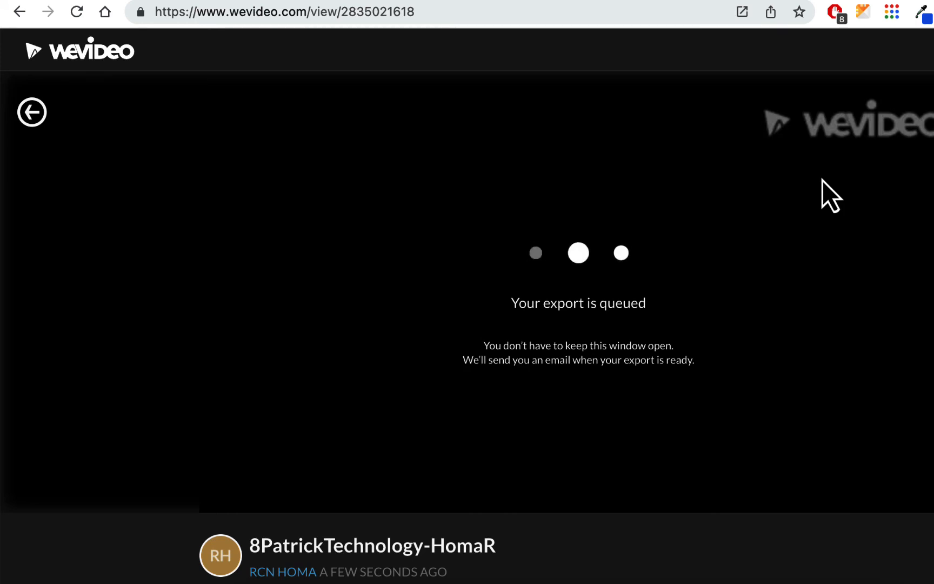
Step: Leave the export page, close the project editor and go to the list of exports
{"action": "left_click", "coordinate": [33, 113]}
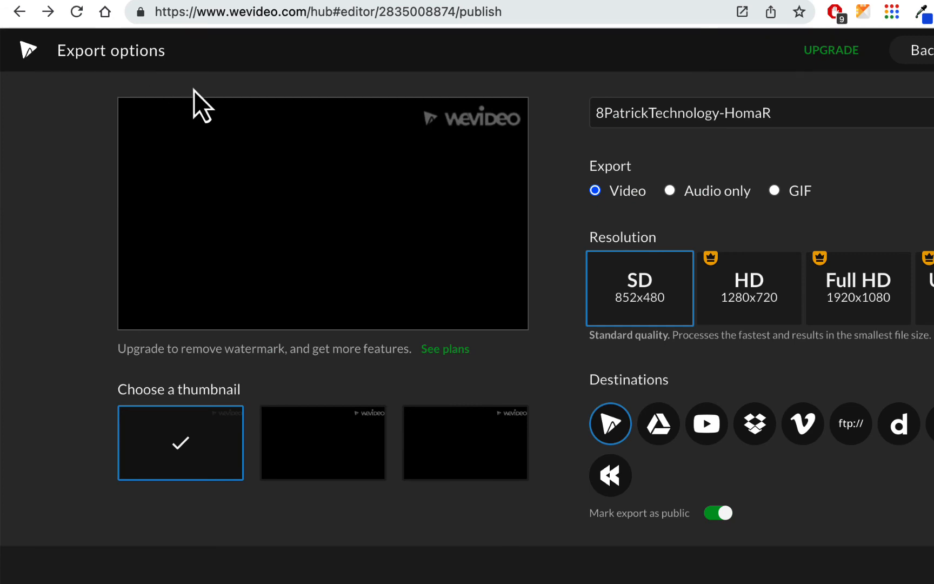
{"action": "left_click", "coordinate": [859, 52]}
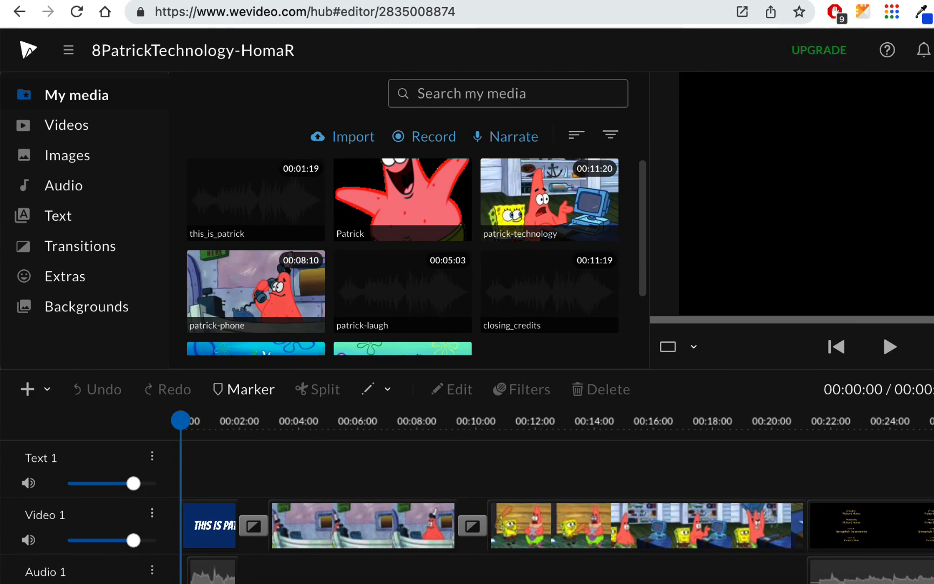
{"action": "left_click", "coordinate": [853, 50]}
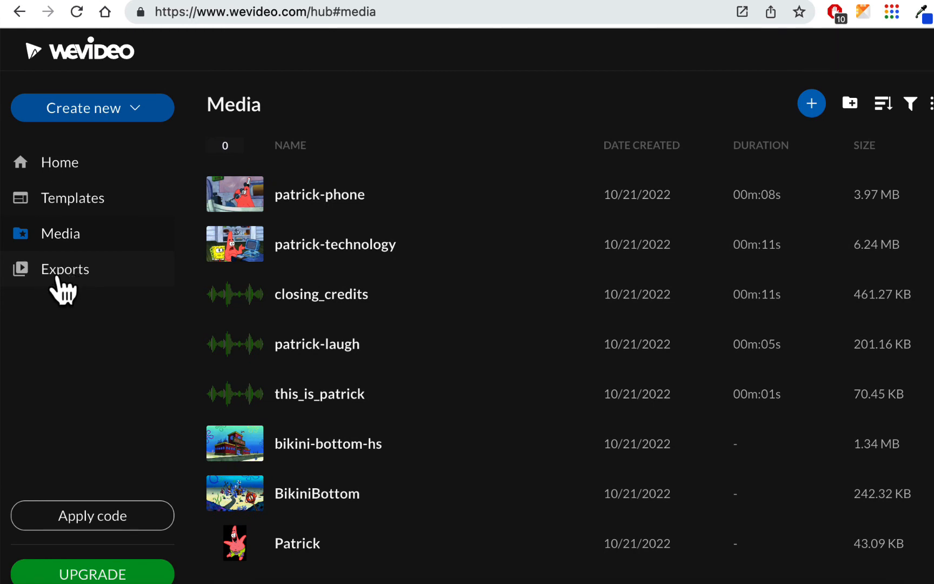
{"action": "left_click", "coordinate": [61, 281]}
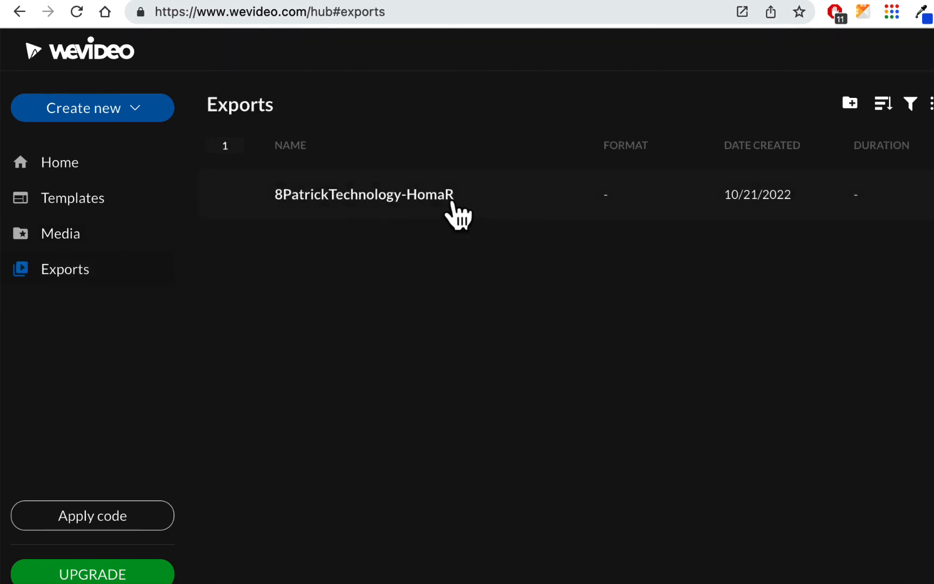
Step: Check whether the 8PatrickTechnology export has finished processing by opening it from the exports list and rechecking the list
{"action": "left_click", "coordinate": [426, 195]}
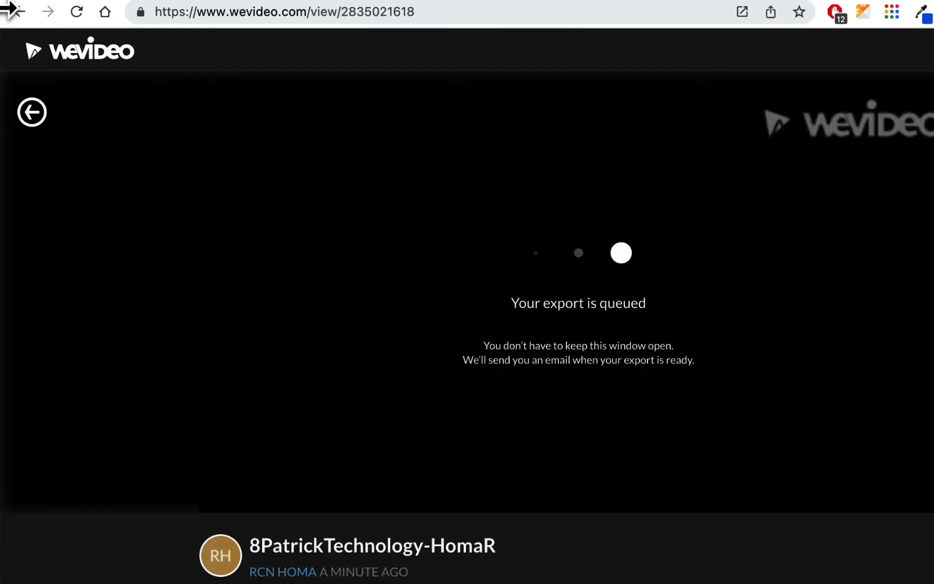
{"action": "left_click", "coordinate": [34, 118]}
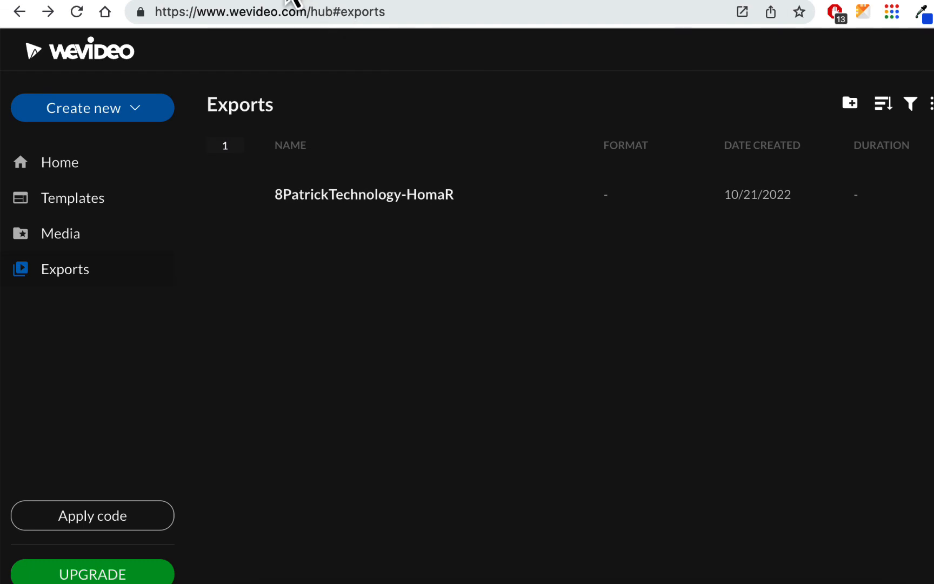
{"action": "left_click", "coordinate": [243, 0]}
{"action": "left_click", "coordinate": [65, 163]}
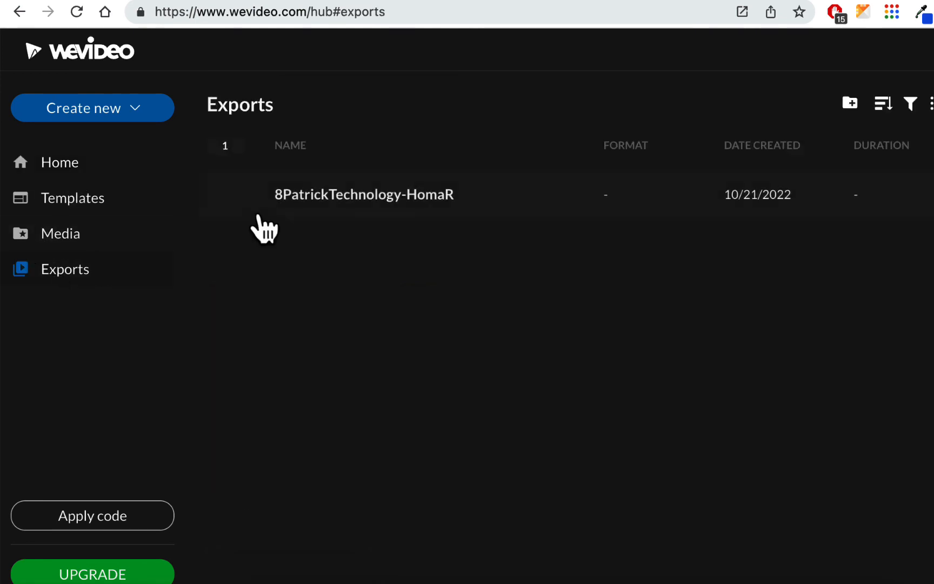
{"action": "left_click", "coordinate": [385, 195]}
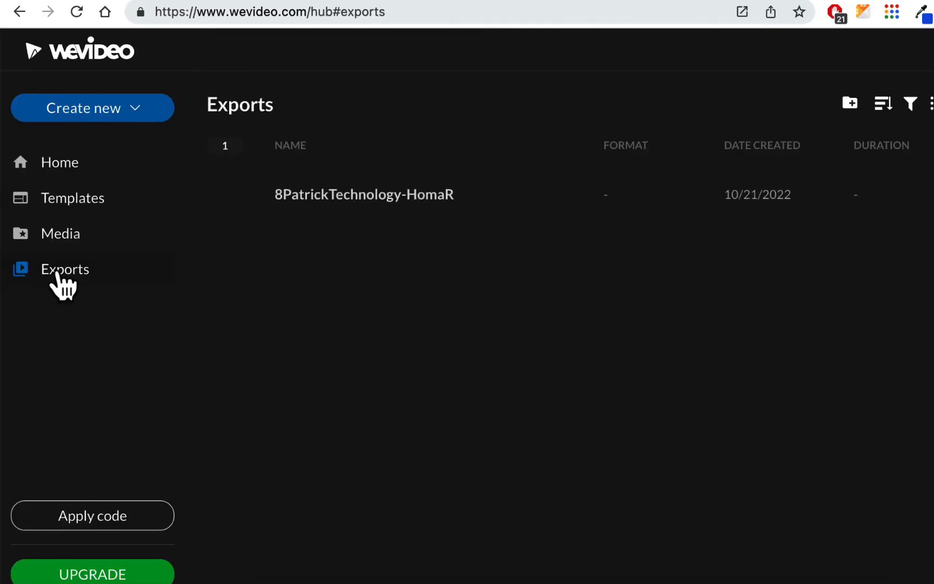
{"action": "left_click", "coordinate": [371, 197]}
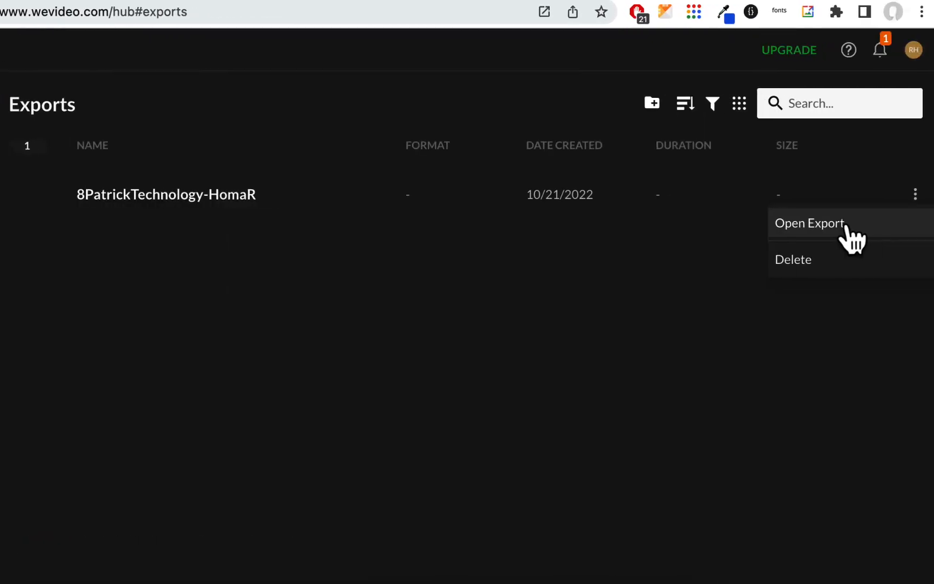
{"action": "left_click", "coordinate": [841, 227]}
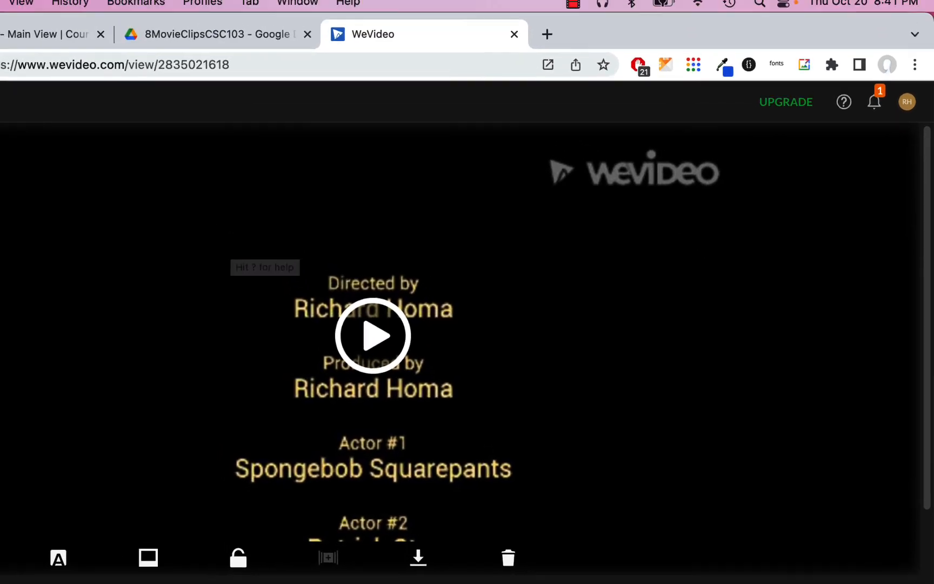
Step: Reopen the finished export from the exports list and copy its share link to the clipboard
{"action": "key", "text": "super+bracketleft"}
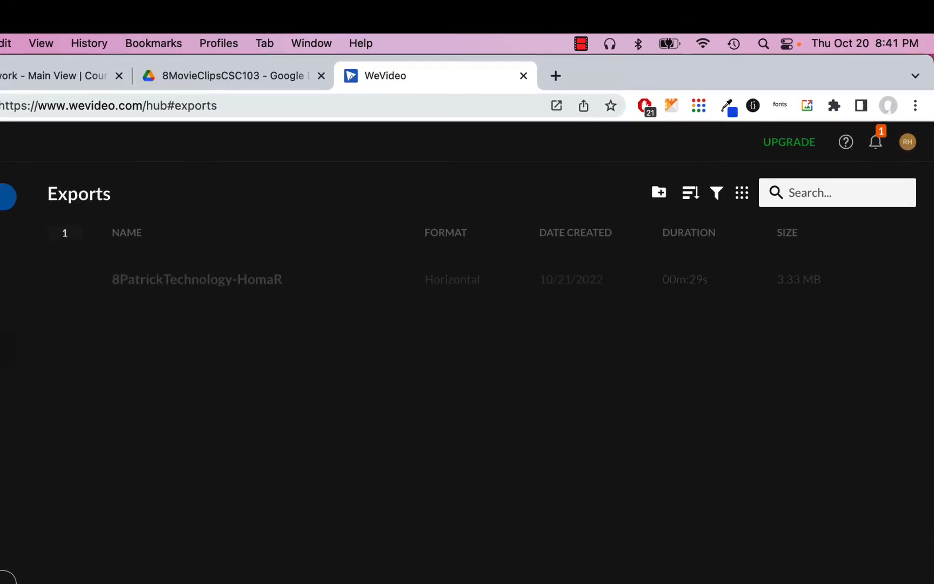
{"action": "left_click", "coordinate": [910, 280]}
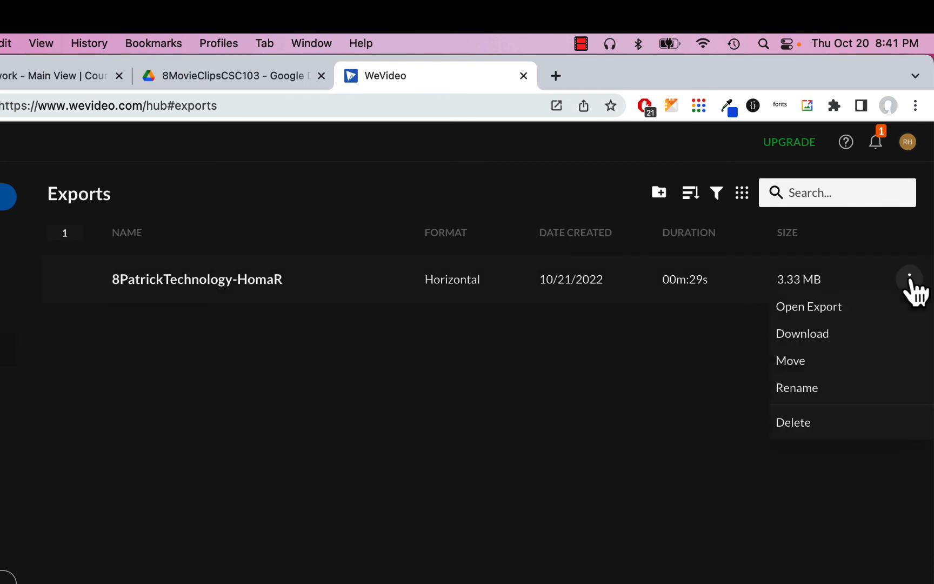
{"action": "left_click", "coordinate": [833, 307]}
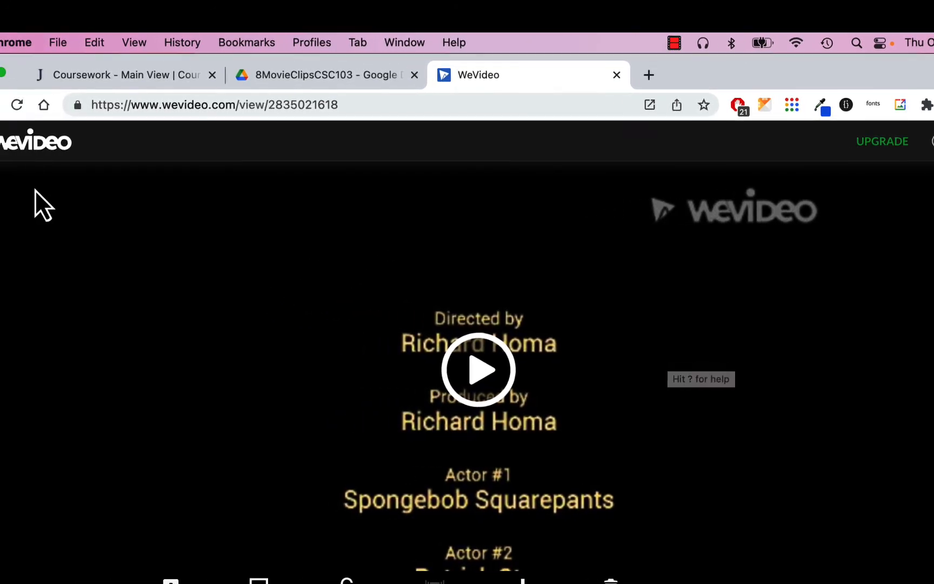
{"action": "scroll", "coordinate": [486, 351], "scroll_direction": "down", "scroll_amount": 2}
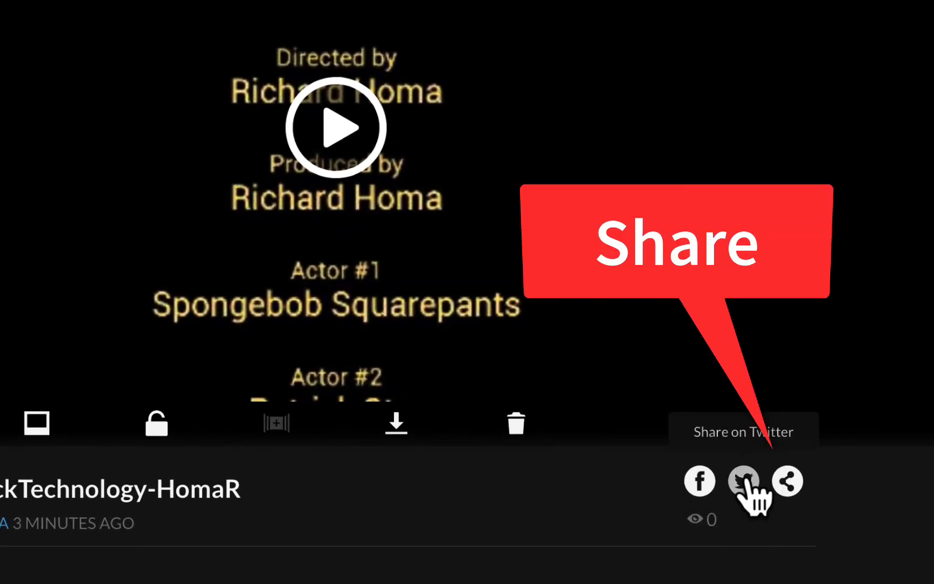
{"action": "left_click", "coordinate": [788, 481]}
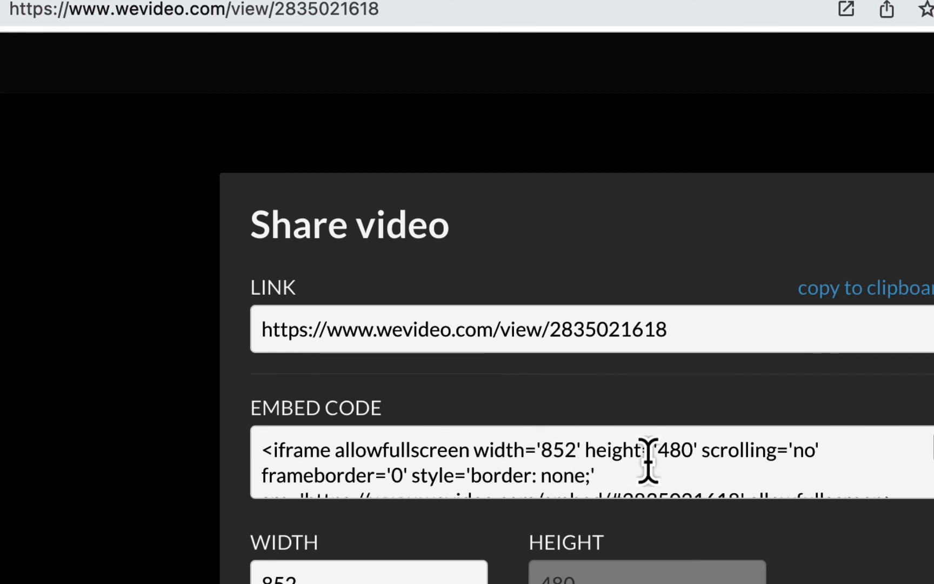
{"action": "left_click", "coordinate": [860, 294]}
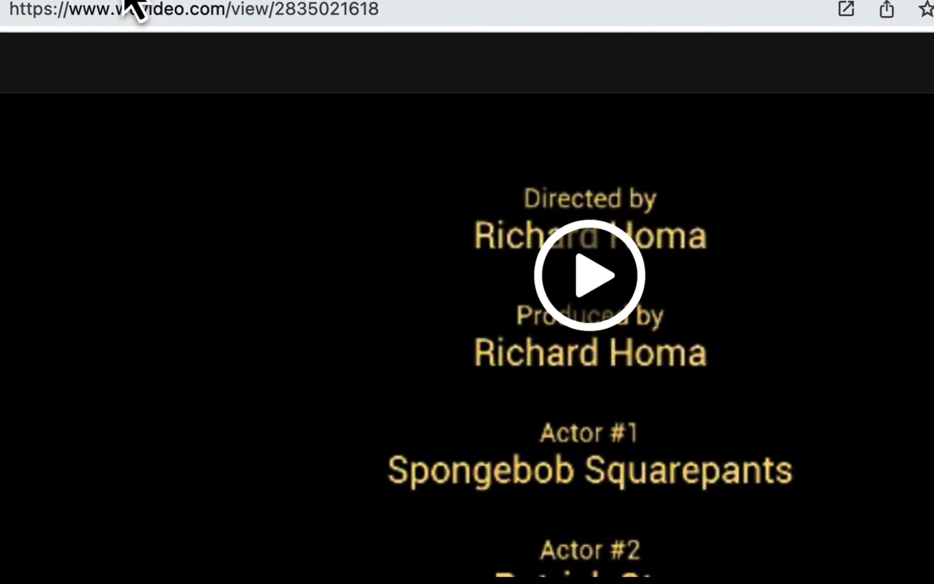
Step: Switch to the Coursework page, open the Unit 7 assignment "8 - Video Editing (Patrick)" and start a new comment on it
{"action": "left_click", "coordinate": [194, 7]}
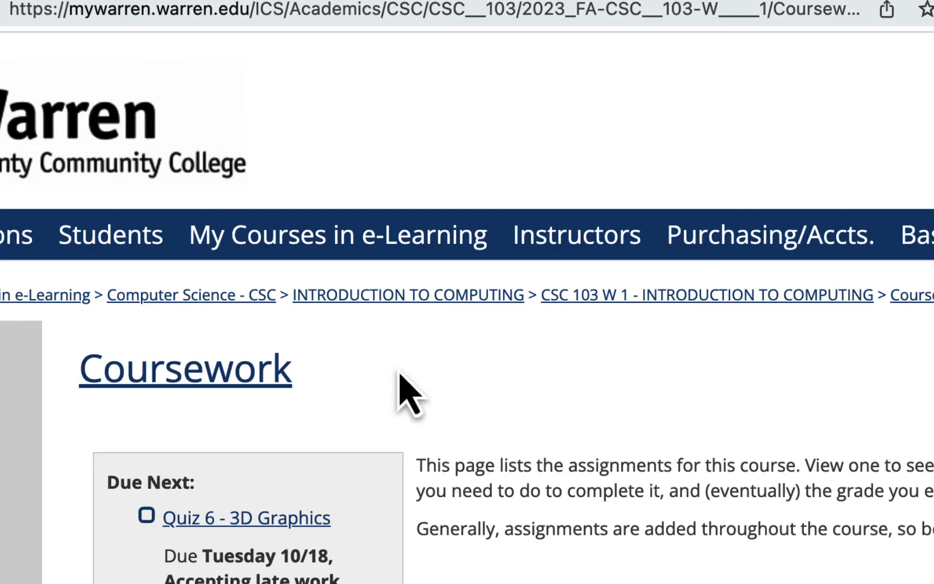
{"action": "scroll", "coordinate": [400, 374], "scroll_direction": "down", "scroll_amount": 20}
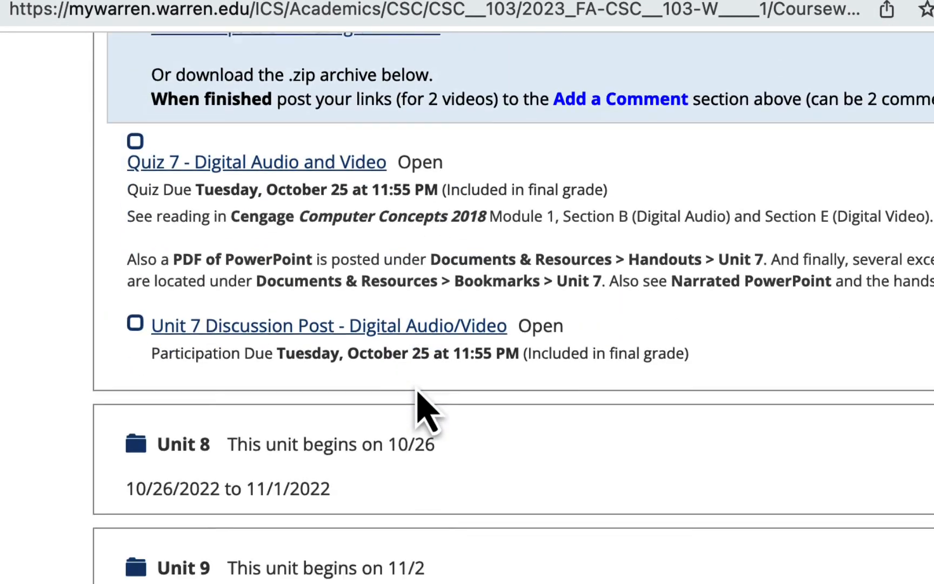
{"action": "scroll", "coordinate": [419, 397], "scroll_direction": "up", "scroll_amount": 5}
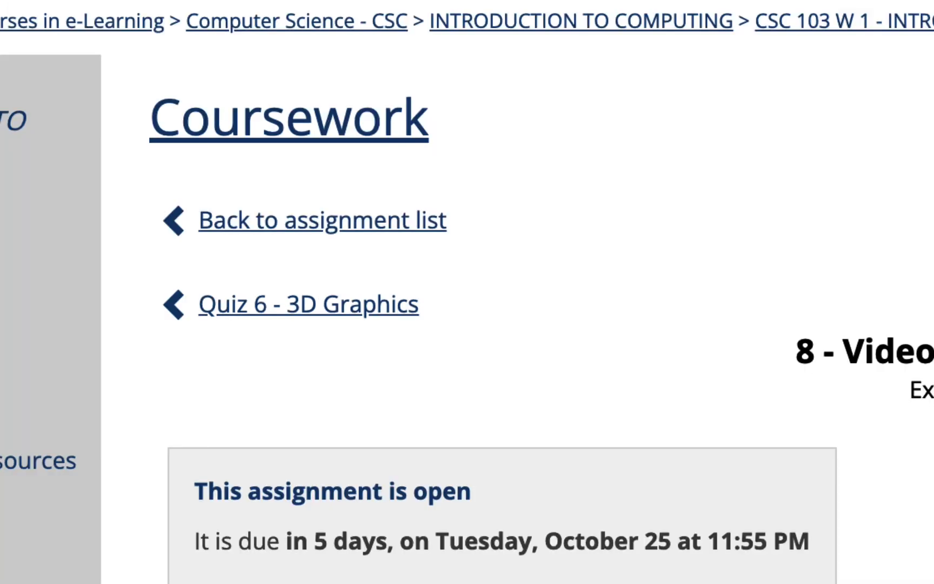
{"action": "scroll", "coordinate": [487, 324], "scroll_direction": "down", "scroll_amount": 10}
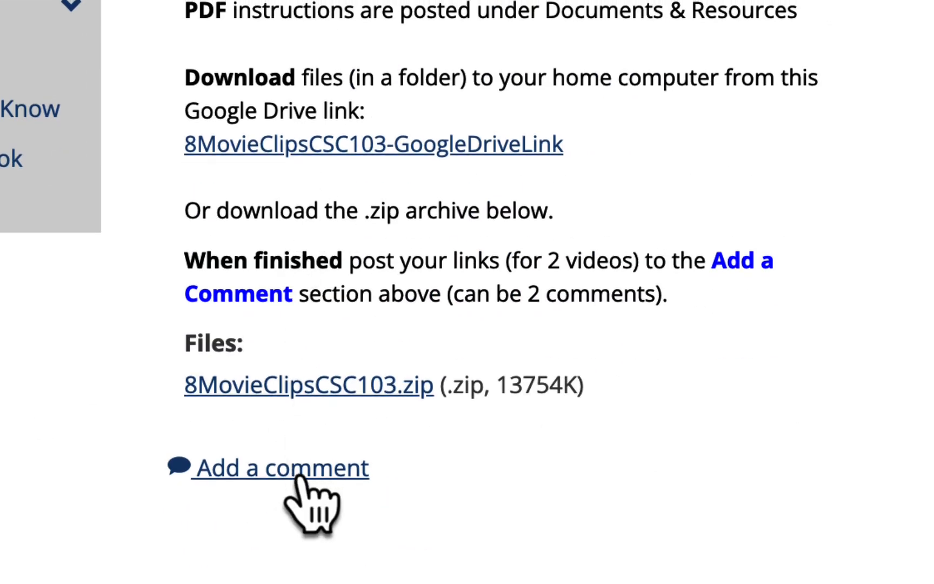
{"action": "left_click", "coordinate": [304, 469]}
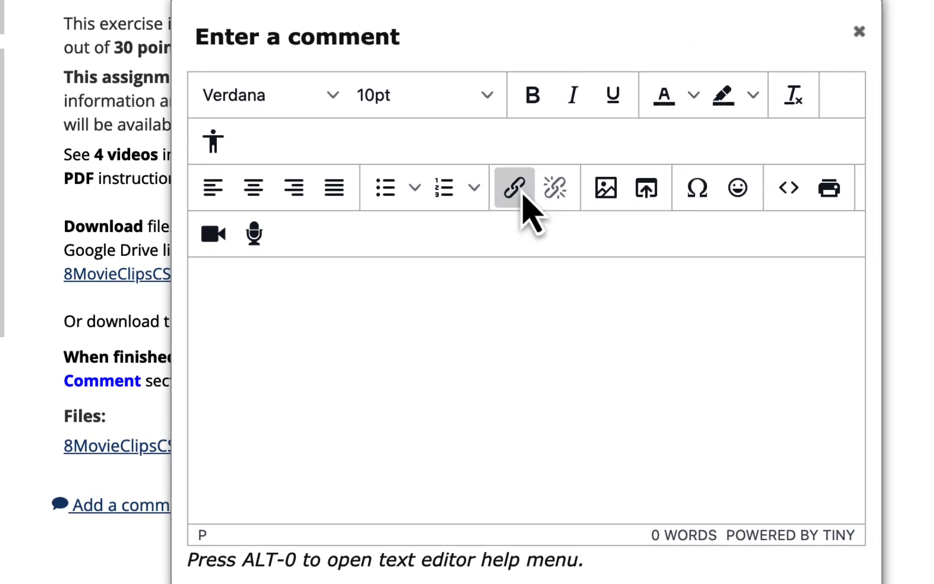
{"action": "left_click", "coordinate": [816, 23]}
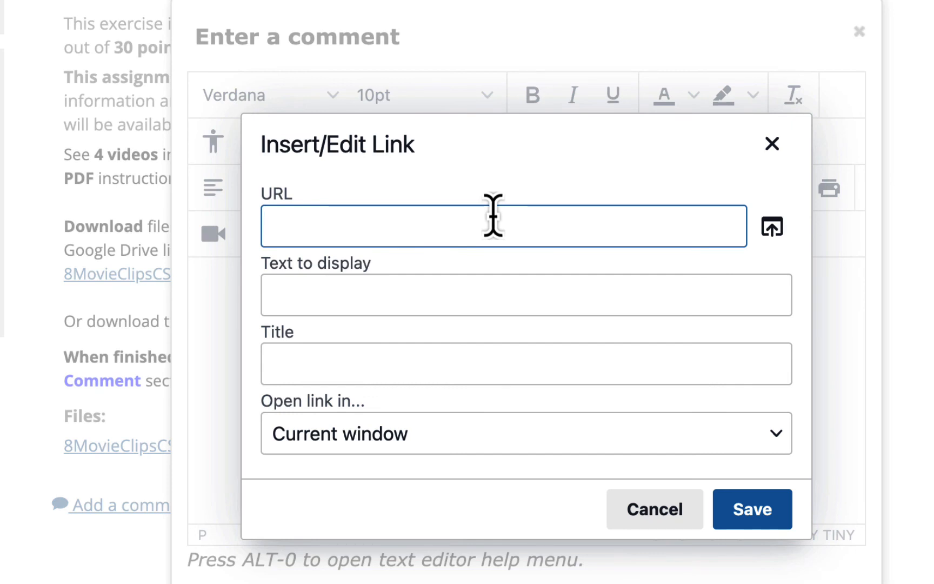
{"action": "key", "text": "super+v"}
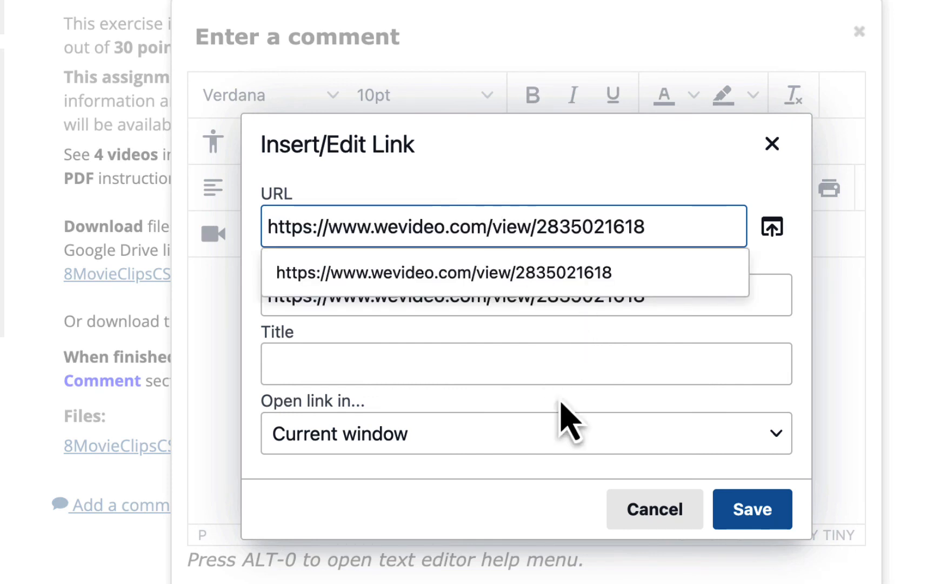
{"action": "left_click", "coordinate": [517, 448]}
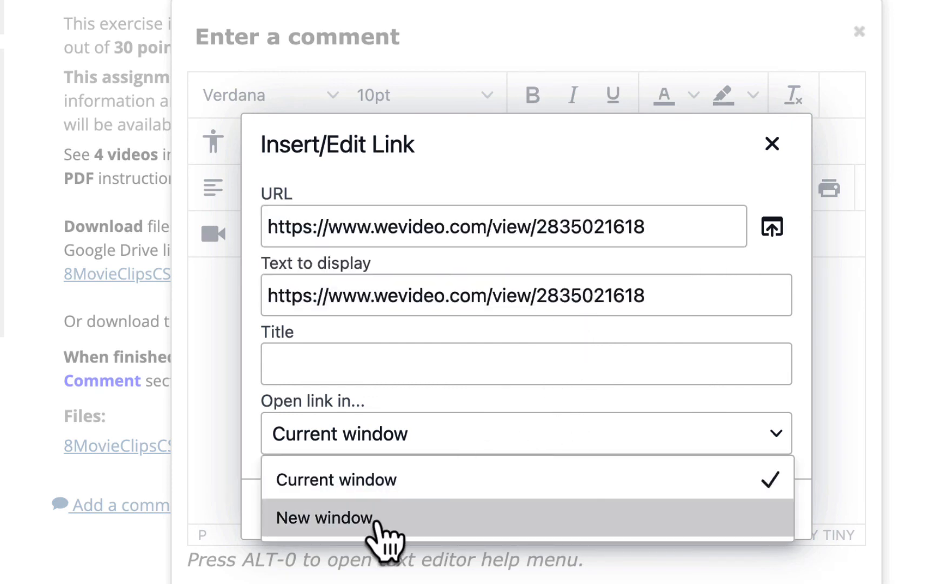
{"action": "left_click", "coordinate": [381, 519]}
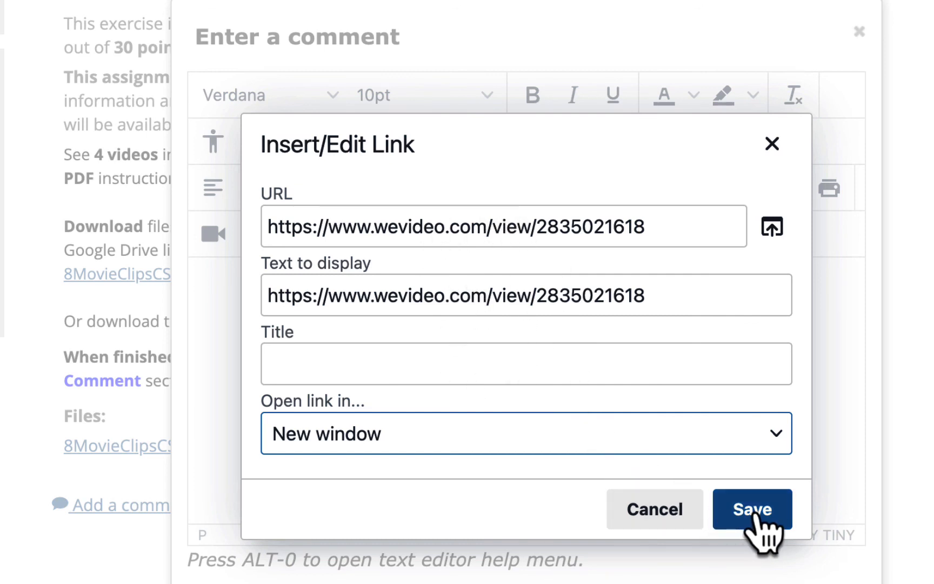
{"action": "left_click", "coordinate": [754, 520]}
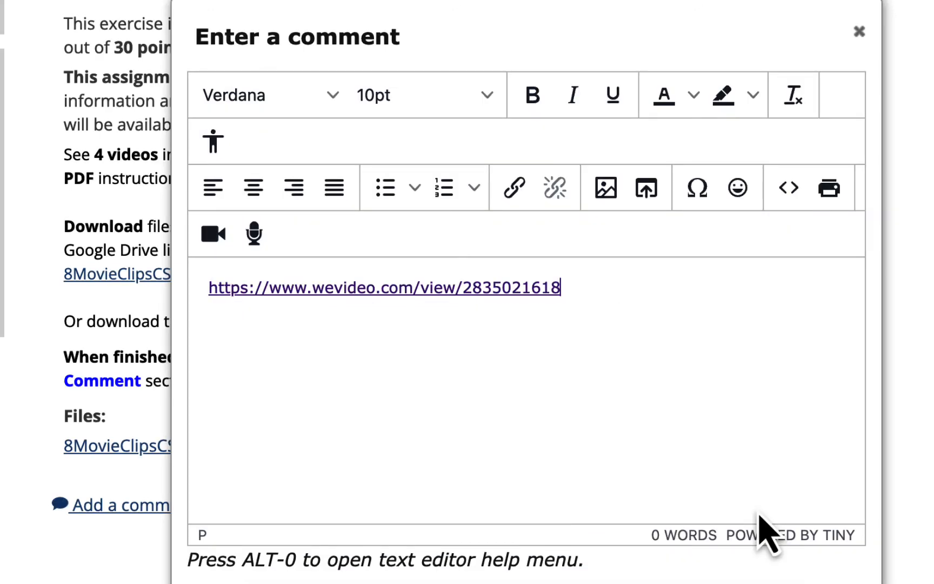
Step: Save the comment with the video link to the assignment and look over the assignment page
{"action": "scroll", "coordinate": [762, 532], "scroll_direction": "down", "scroll_amount": 3}
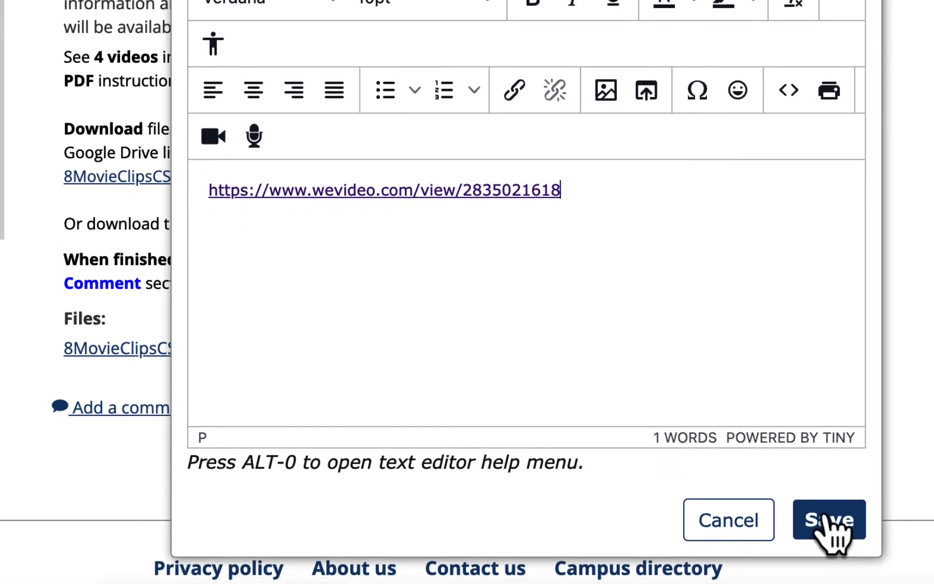
{"action": "left_click", "coordinate": [830, 528]}
{"action": "scroll", "coordinate": [495, 413], "scroll_direction": "down", "scroll_amount": 10}
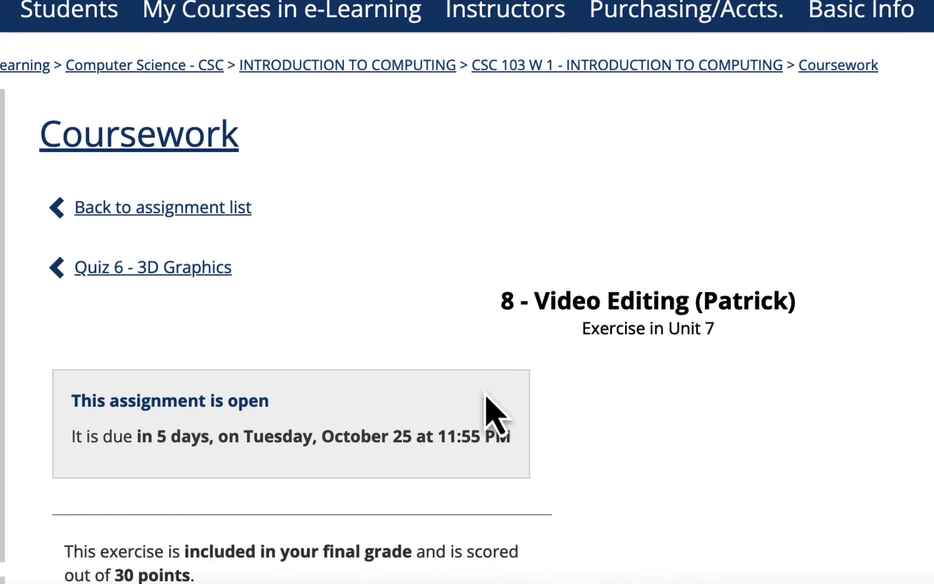
{"action": "scroll", "coordinate": [484, 389], "scroll_direction": "down", "scroll_amount": 5}
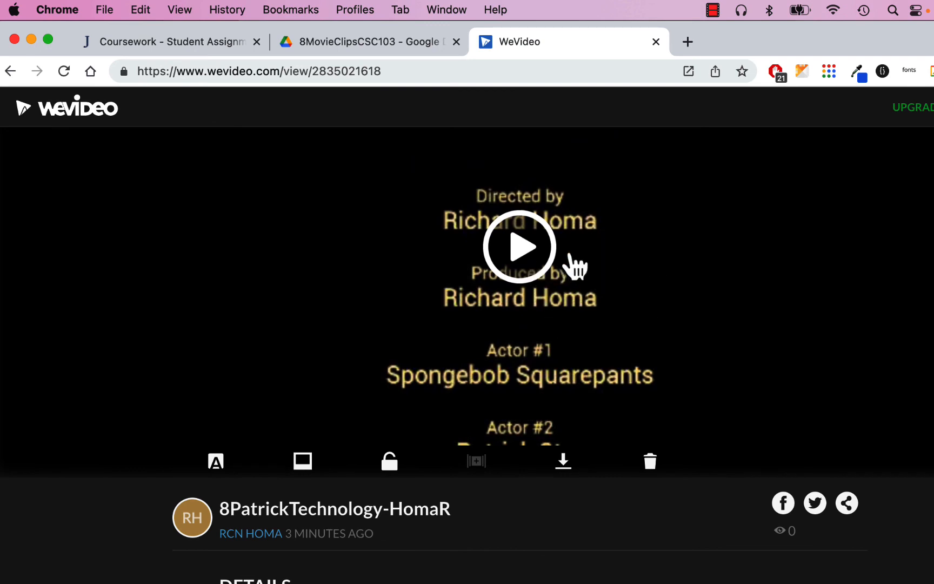
Step: Switch back to WeVideo, leave the exported video's page and revisit the home page and the exports list
{"action": "scroll", "coordinate": [724, 264], "scroll_direction": "down", "scroll_amount": 3}
{"action": "scroll", "coordinate": [724, 264], "scroll_direction": "up", "scroll_amount": 5}
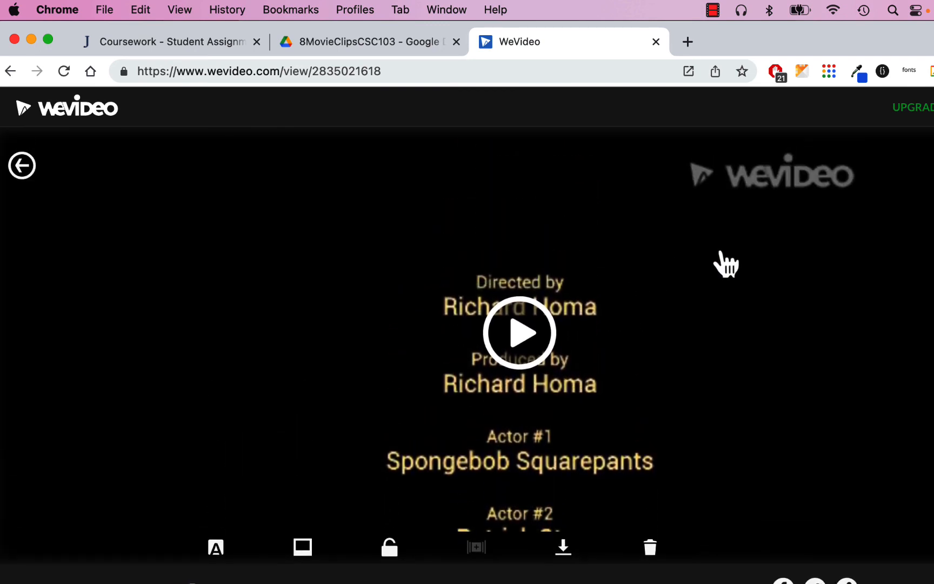
{"action": "left_click", "coordinate": [21, 171]}
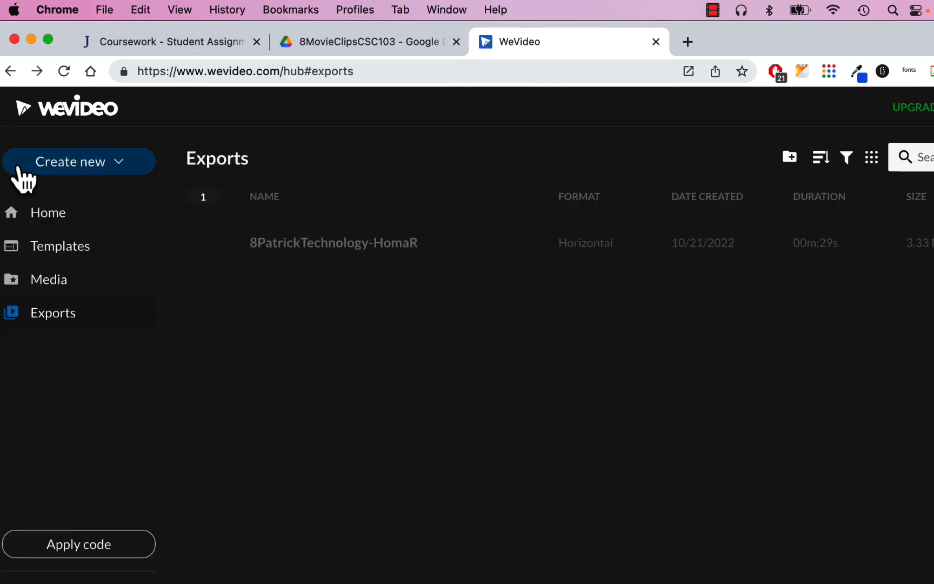
{"action": "left_click", "coordinate": [61, 218]}
{"action": "left_click", "coordinate": [48, 319]}
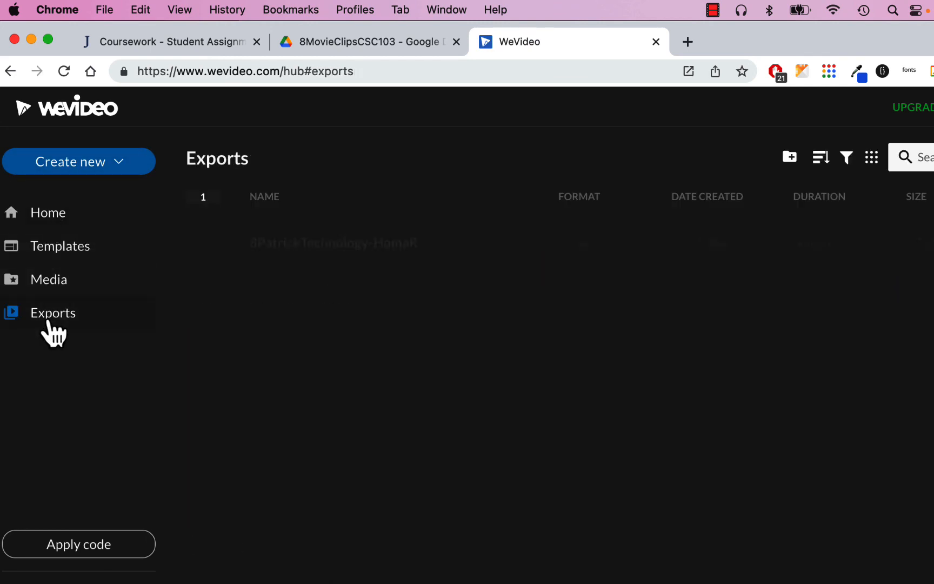